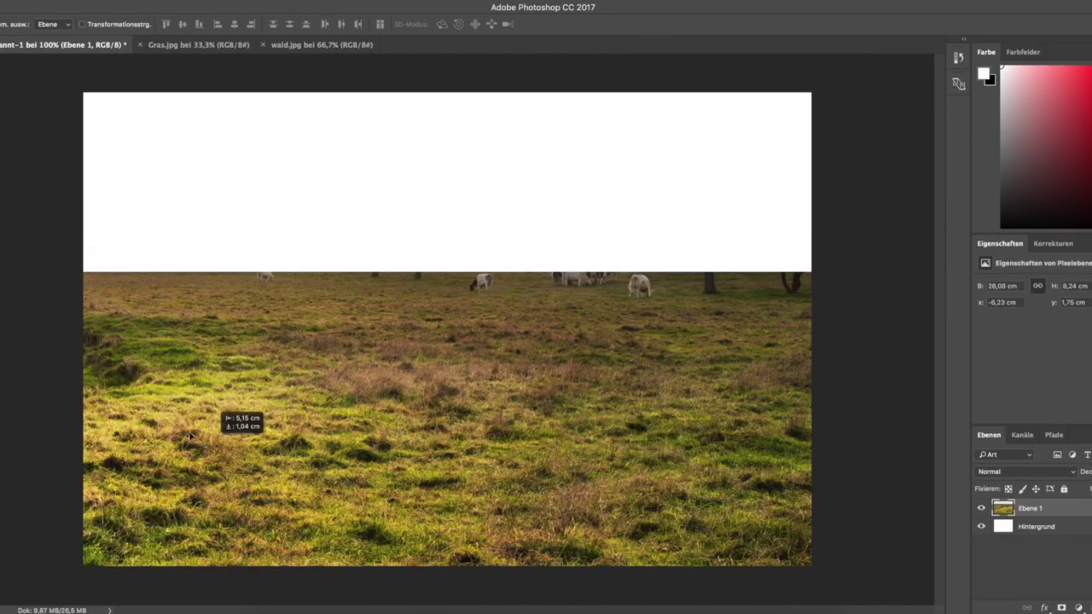
# Move the grass photo into the lower canvas, make it a Smart Object, and apply Gaussian Blur.
pyautogui.moveTo(214, 446)
pyautogui.mouseDown()
pyautogui.moveTo(171, 483)
pyautogui.moveTo(168, 459)
pyautogui.mouseUp()
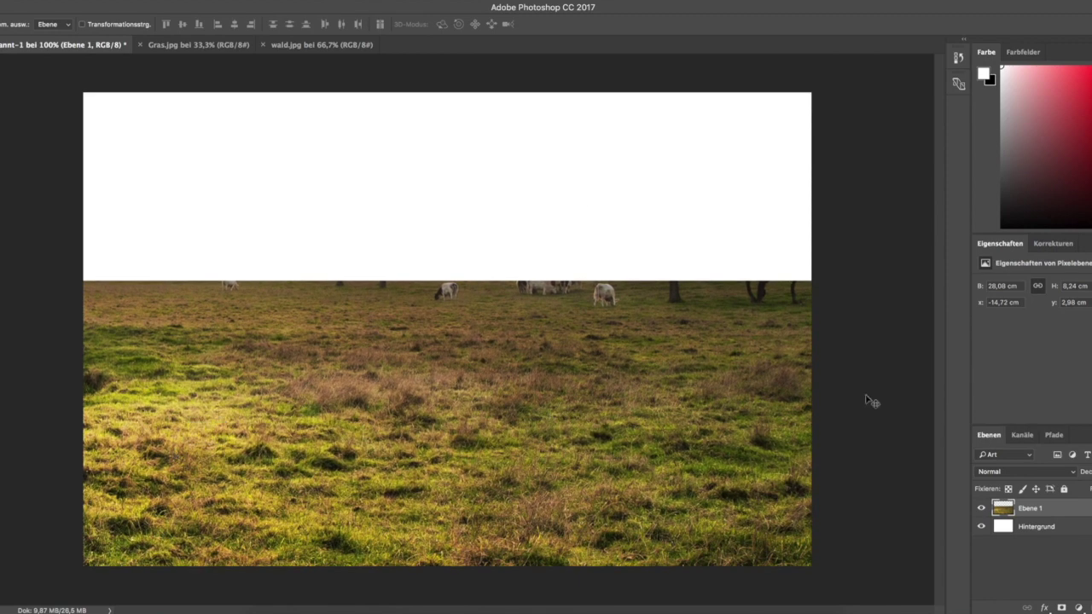
pyautogui.rightClick(1072, 507)
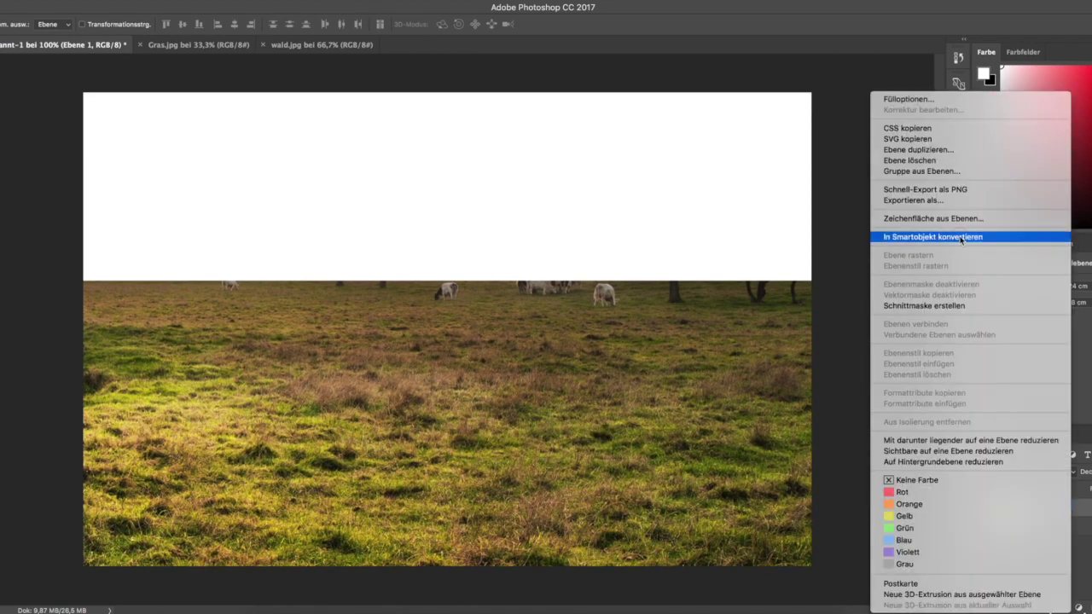
pyautogui.click(962, 237)
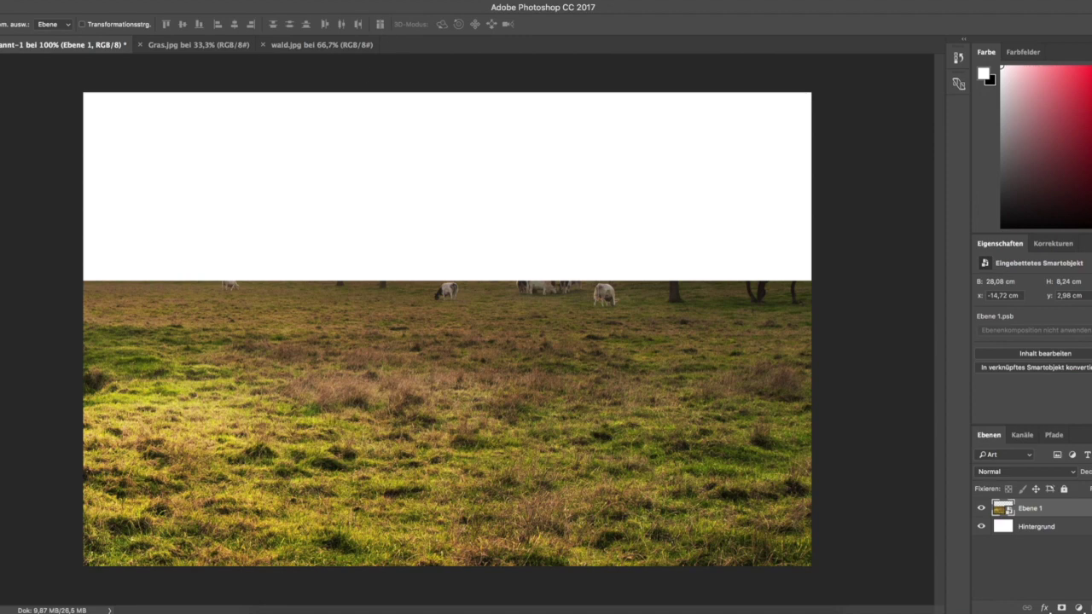
pyautogui.click(315, 7)
pyautogui.click(702, 186)
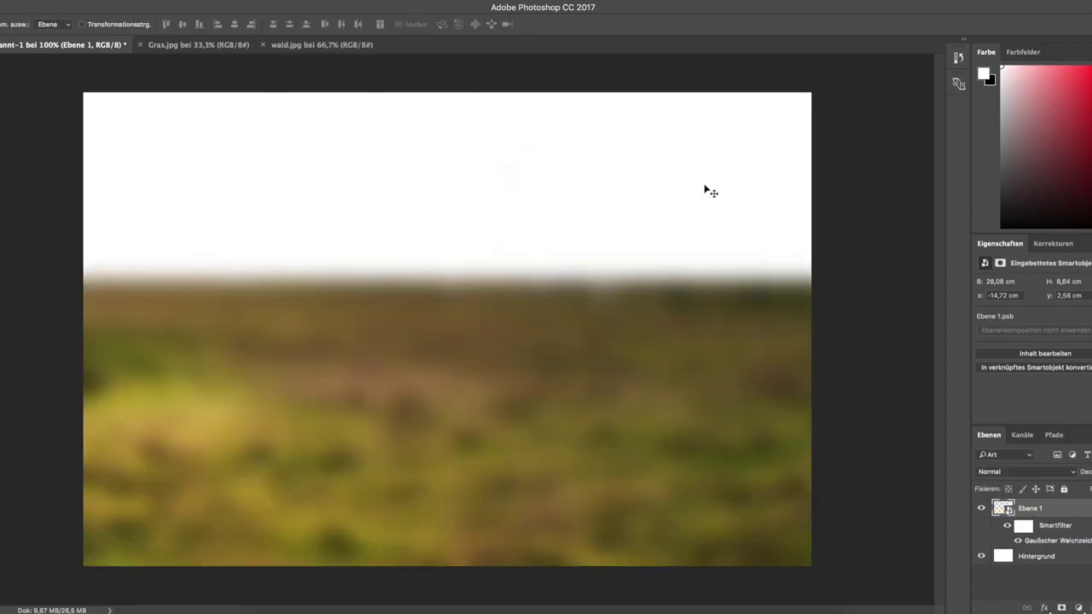
# Paint the smart filter mask to keep the lower foreground grass sharp.
pyautogui.click(1023, 524)
pyautogui.press('b')
pyautogui.moveTo(111, 520)
pyautogui.mouseDown()
pyautogui.moveTo(90, 475)
pyautogui.moveTo(597, 487)
pyautogui.moveTo(146, 597)
pyautogui.moveTo(597, 393)
pyautogui.moveTo(333, 405)
pyautogui.mouseUp()
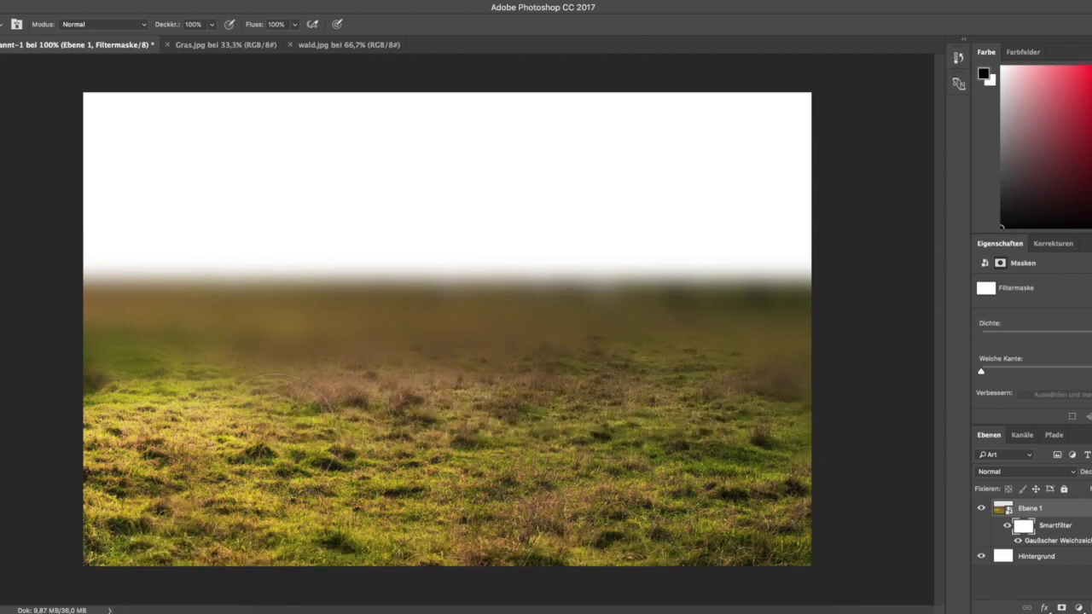
pyautogui.click(1080, 607)
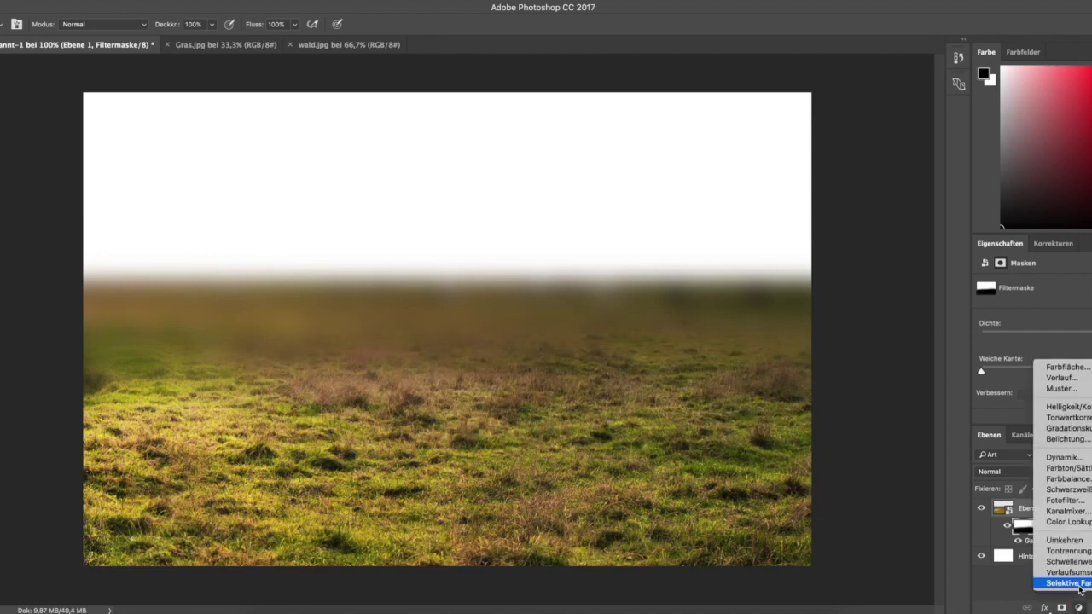
# Add a Hue/Saturation layer shifting the Yellows hue toward blue.
pyautogui.click(1077, 469)
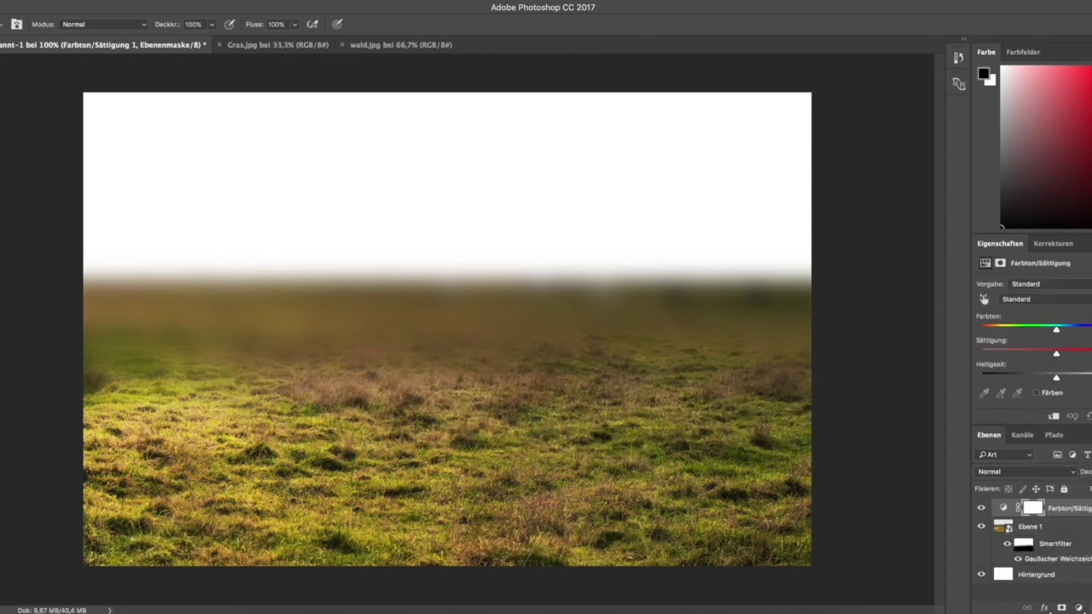
pyautogui.click(1056, 300)
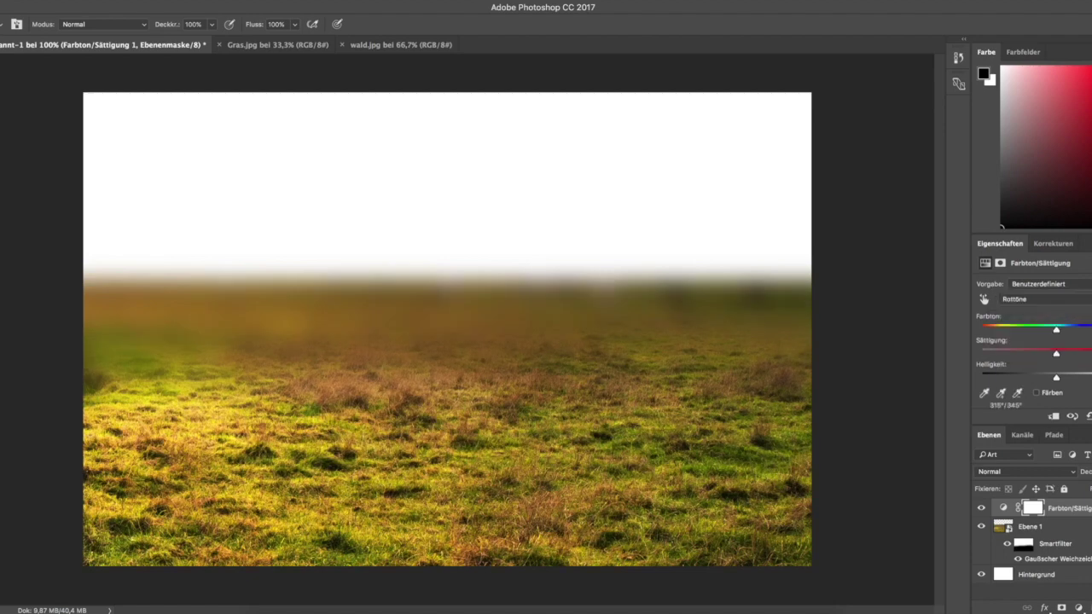
pyautogui.click(1049, 299)
pyautogui.moveTo(1056, 329)
pyautogui.mouseDown()
pyautogui.moveTo(1090, 328)
pyautogui.moveTo(1020, 354)
pyautogui.mouseUp()
# Add a Curves layer with the top point pulled down, then bring up wald.jpg.
pyautogui.click(1080, 607)
pyautogui.click(1058, 430)
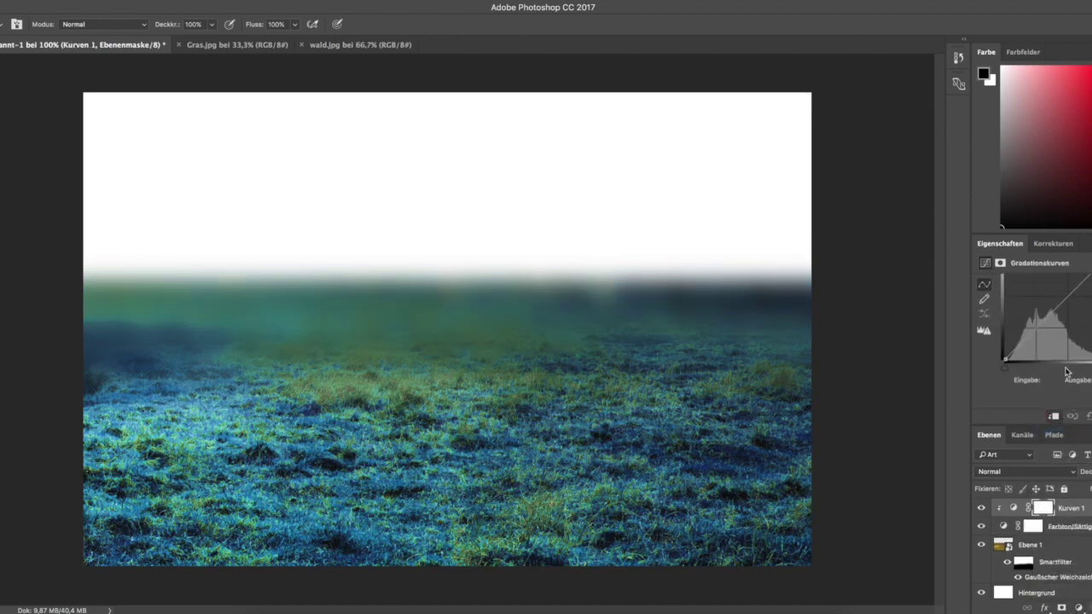
pyautogui.moveTo(1083, 298); pyautogui.dragTo(1077, 357)
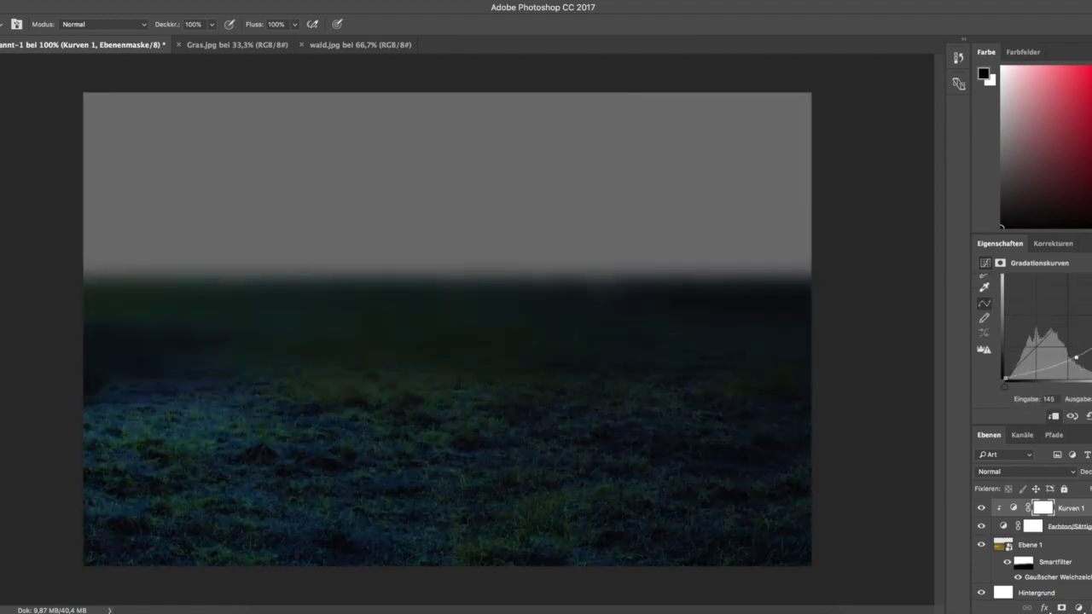
pyautogui.click(363, 45)
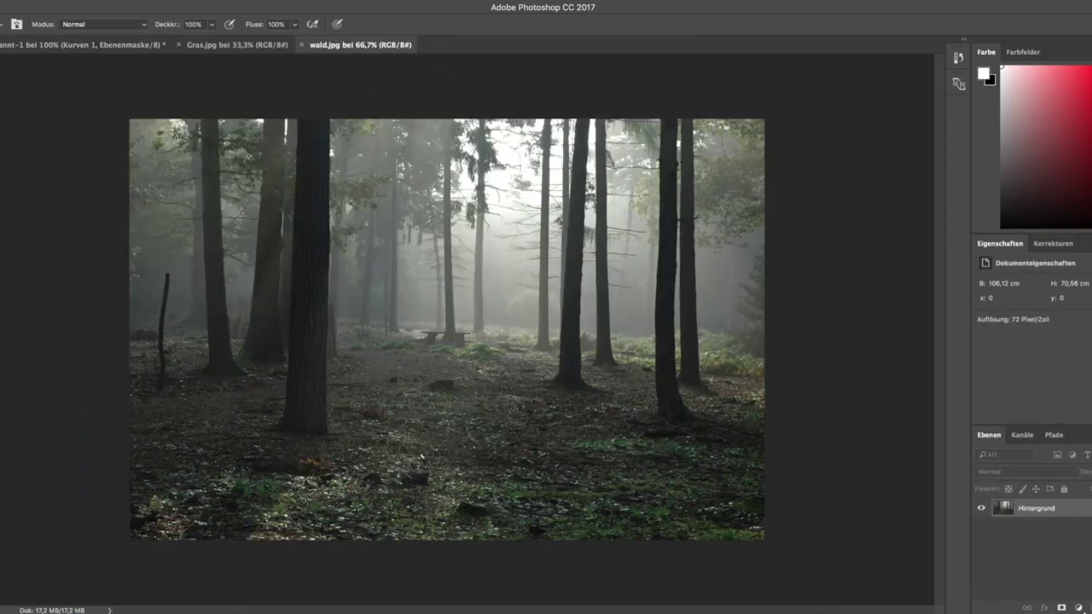
# Copy the forest photo into the composite and flip it horizontally in Free Transform.
pyautogui.press('v')
pyautogui.moveTo(420, 283); pyautogui.dragTo(261, 238)
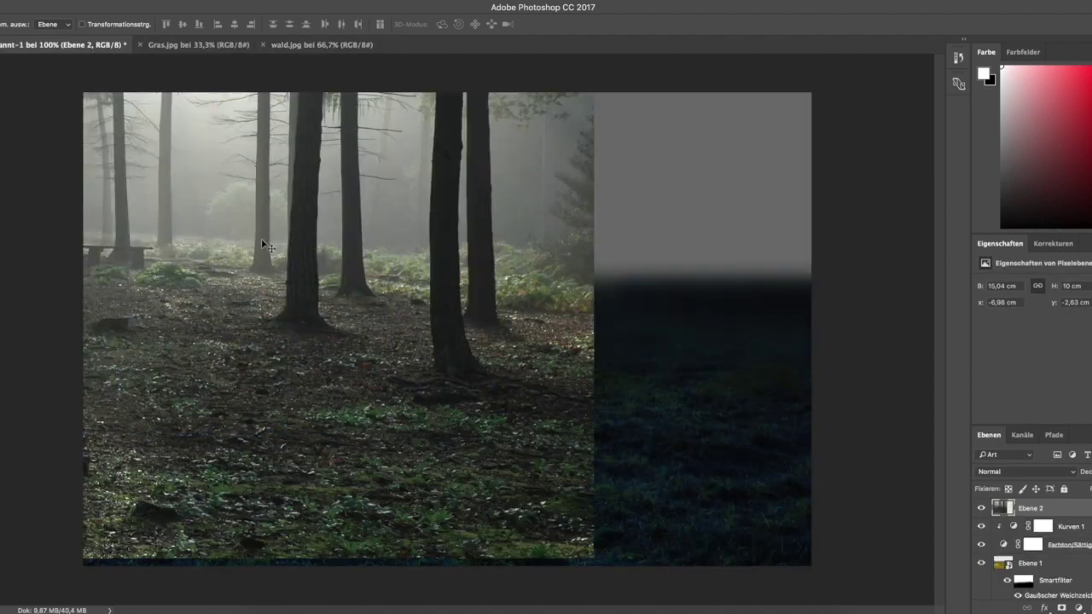
pyautogui.rightClick(434, 252)
pyautogui.click(393, 290)
pyautogui.hotkey('ctrl', 't')
pyautogui.moveTo(592, 305); pyautogui.dragTo(779, 303)
pyautogui.rightClick(779, 303)
pyautogui.click(700, 463)
# Scale and position the mirrored forest to cover the upper canvas, and commit the transform.
pyautogui.moveTo(619, 186); pyautogui.dragTo(608, 474)
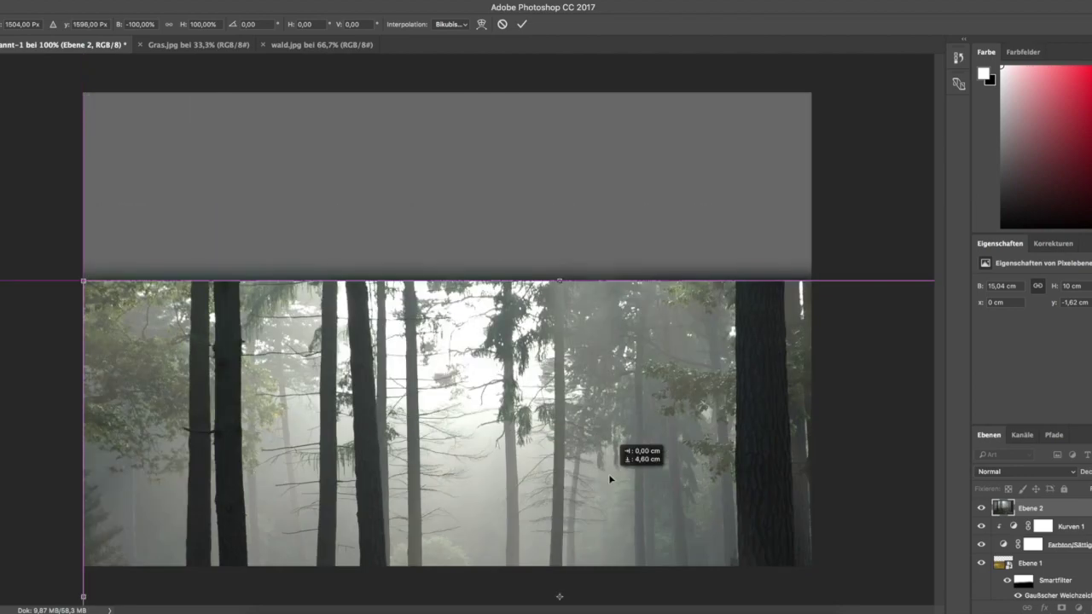
pyautogui.moveTo(83, 281); pyautogui.dragTo(896, 507)
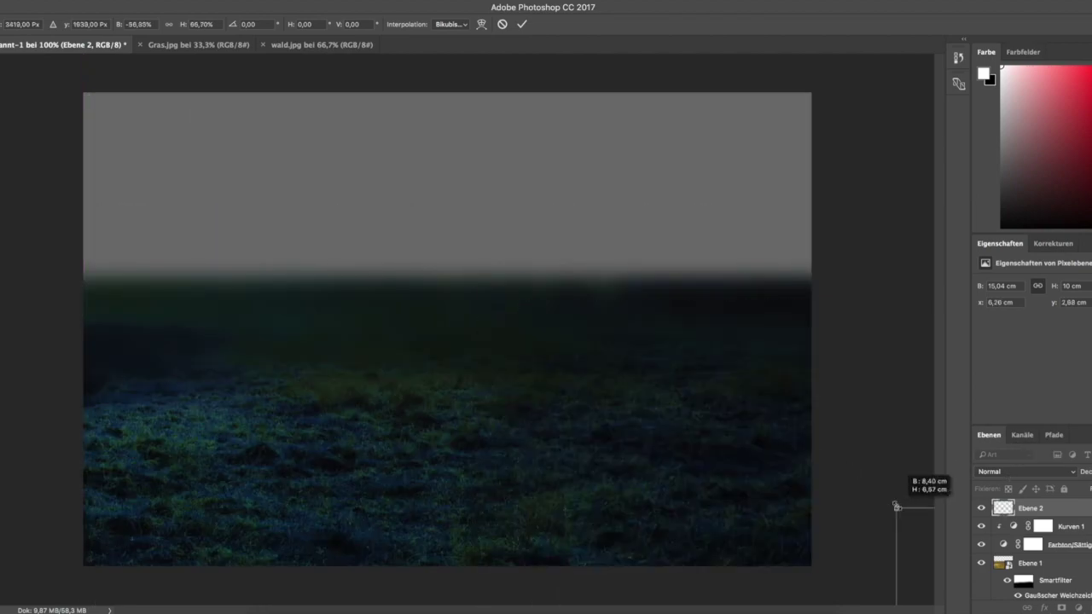
pyautogui.moveTo(896, 507); pyautogui.dragTo(256, 166)
pyautogui.moveTo(613, 295)
pyautogui.mouseDown()
pyautogui.moveTo(264, 97)
pyautogui.moveTo(478, 124)
pyautogui.mouseUp()
pyautogui.moveTo(643, 195); pyautogui.dragTo(882, 198)
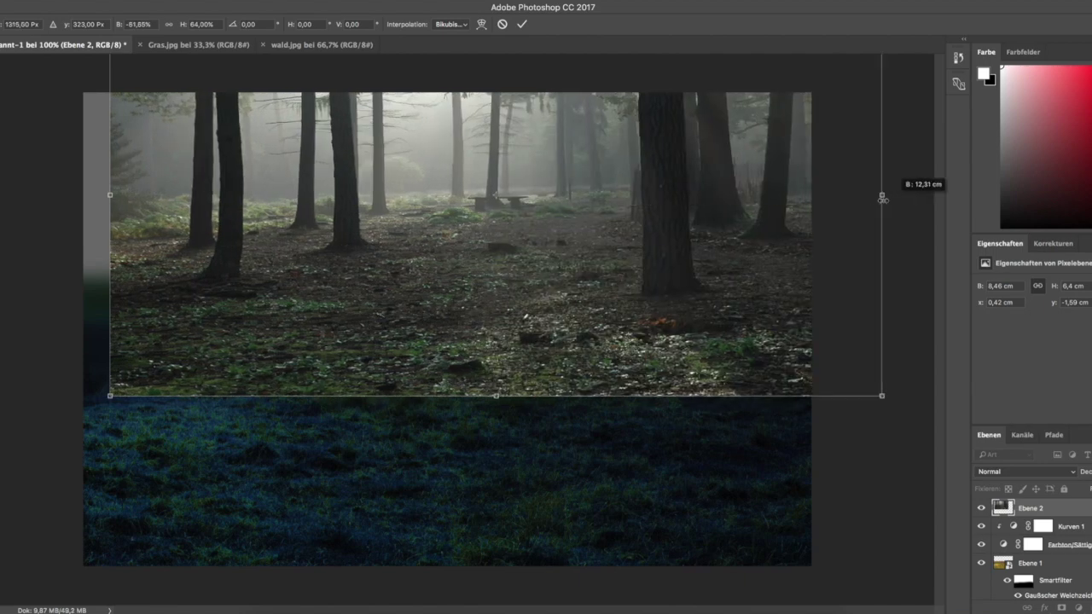
pyautogui.moveTo(110, 195); pyautogui.dragTo(57, 197)
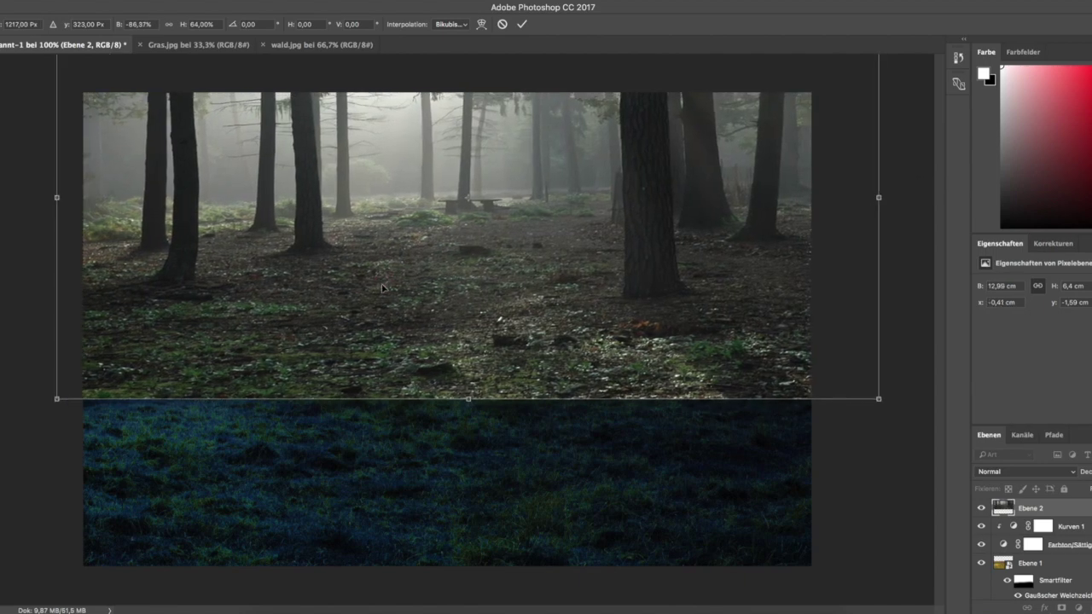
pyautogui.moveTo(383, 289); pyautogui.dragTo(388, 323)
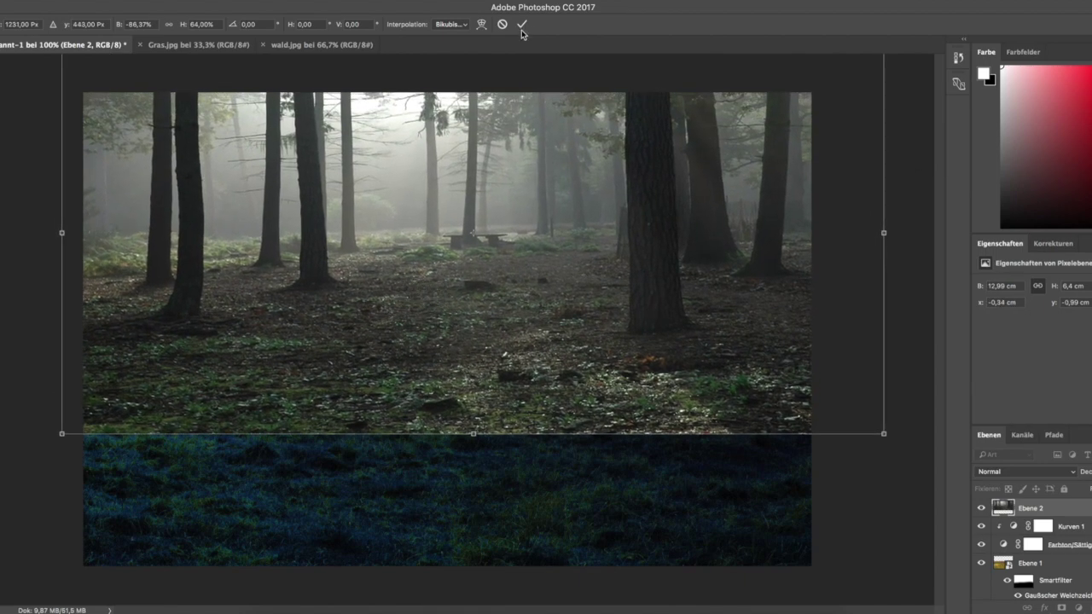
pyautogui.click(522, 25)
# Add a white layer mask to the forest layer.
pyautogui.rightClick(1086, 511)
pyautogui.click(885, 510)
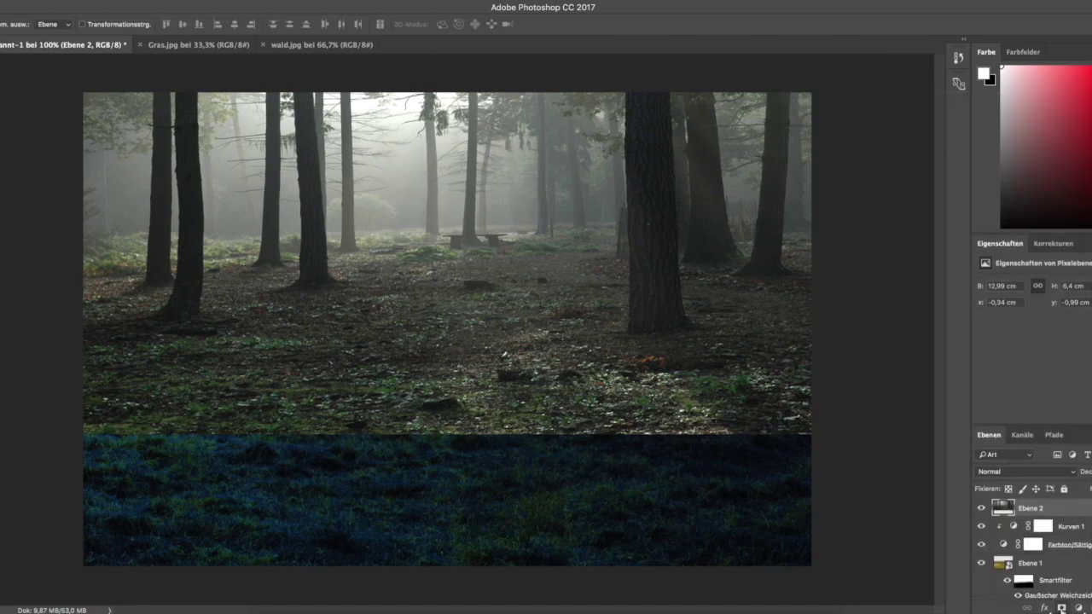
pyautogui.click(1062, 607)
# Paint black on the forest mask to reveal the grass along its bottom.
pyautogui.press('b')
pyautogui.moveTo(169, 473)
pyautogui.mouseDown()
pyautogui.moveTo(151, 410)
pyautogui.moveTo(250, 378)
pyautogui.moveTo(422, 425)
pyautogui.moveTo(592, 402)
pyautogui.moveTo(785, 353)
pyautogui.moveTo(719, 415)
pyautogui.mouseUp()
pyautogui.moveTo(473, 384)
pyautogui.mouseDown()
pyautogui.moveTo(495, 361)
pyautogui.moveTo(393, 361)
pyautogui.moveTo(531, 361)
pyautogui.mouseUp()
# Make the forest a Smart Object and apply a 12-pixel Gaussian Blur.
pyautogui.rightClick(1058, 508)
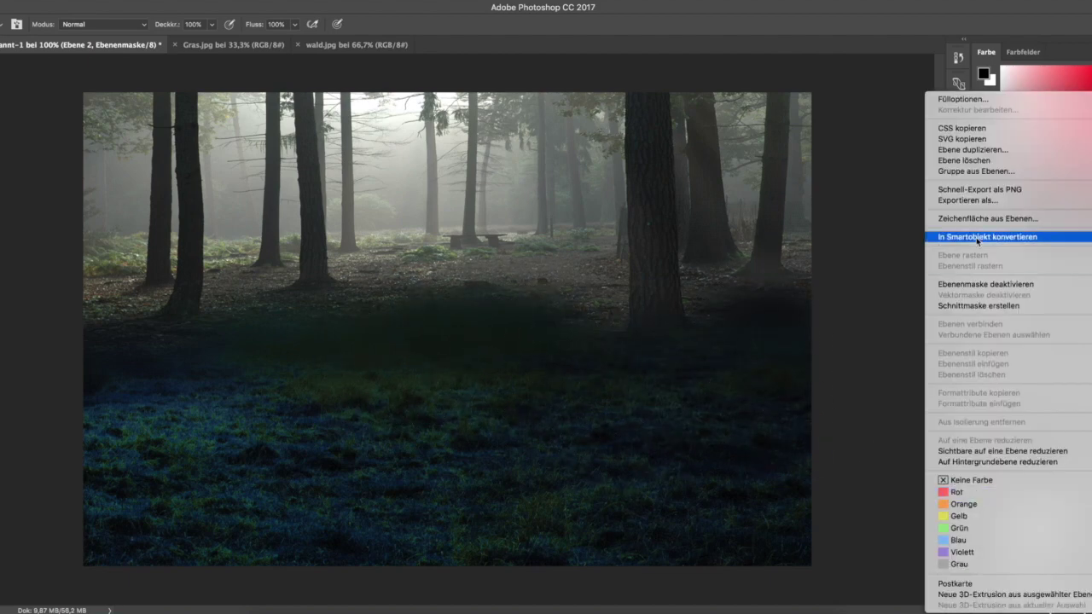
pyautogui.click(989, 236)
pyautogui.click(294, 1)
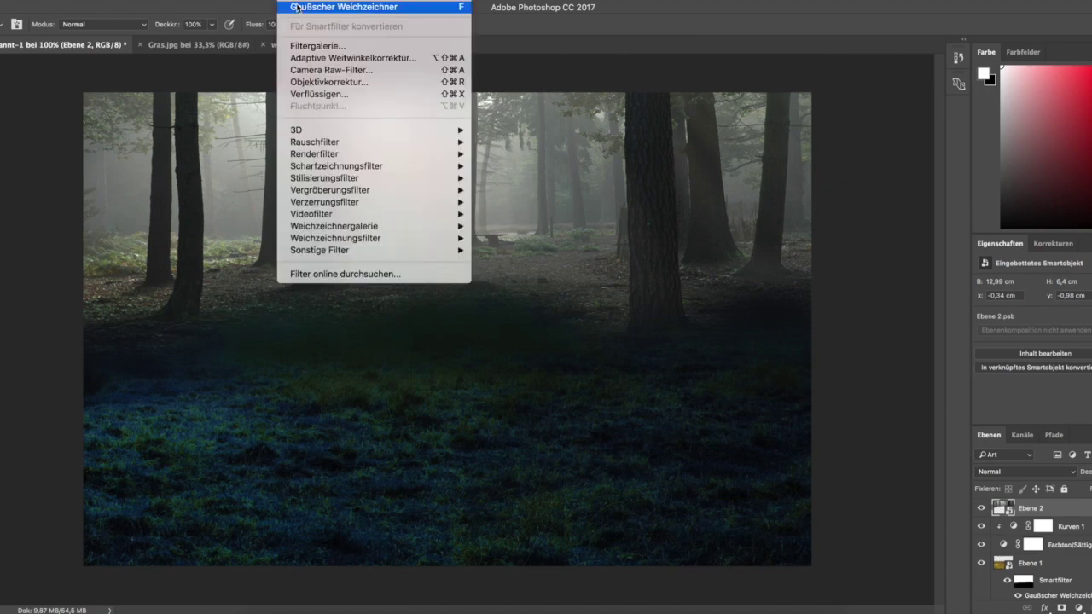
pyautogui.click(341, 9)
pyautogui.write('12')
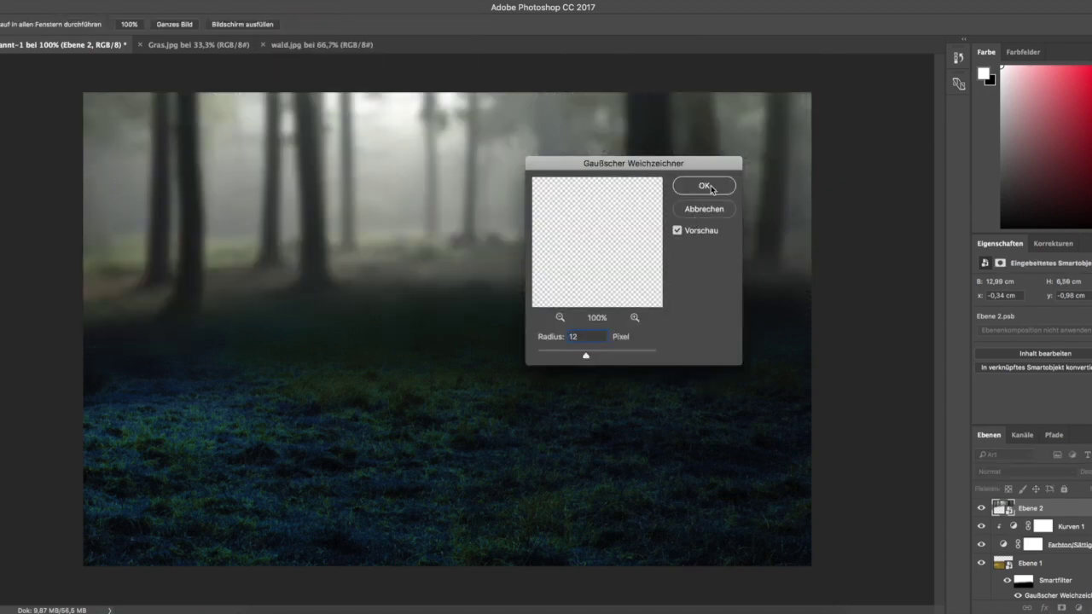
pyautogui.click(708, 189)
# Paint black on the blur's filter mask to keep a band sharp, then add empty Ebene 3.
pyautogui.click(1024, 526)
pyautogui.press('x')
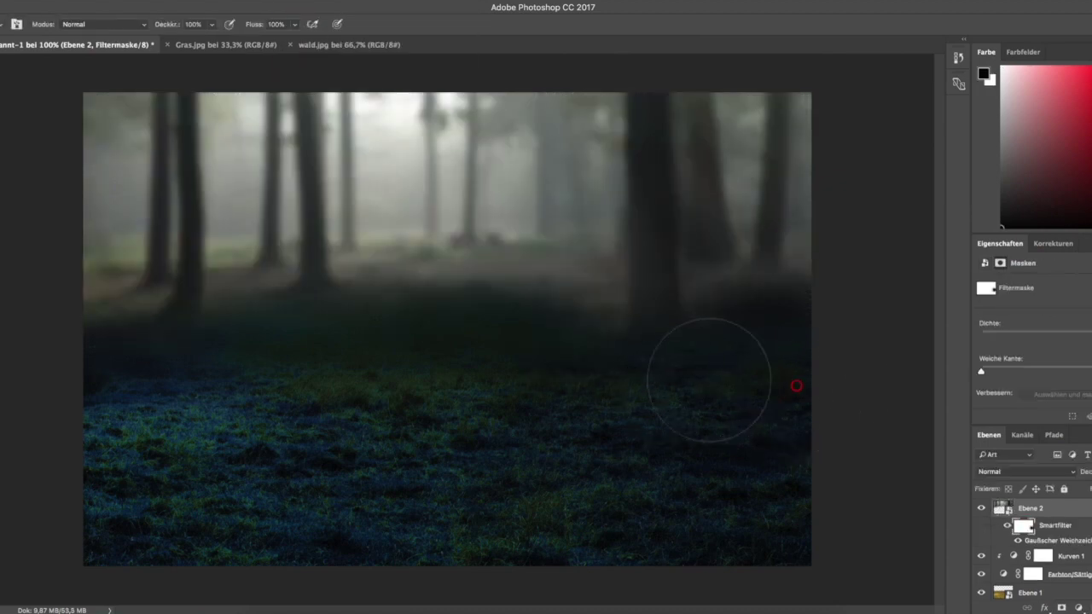
pyautogui.moveTo(239, 351); pyautogui.dragTo(165, 378)
pyautogui.press('x')
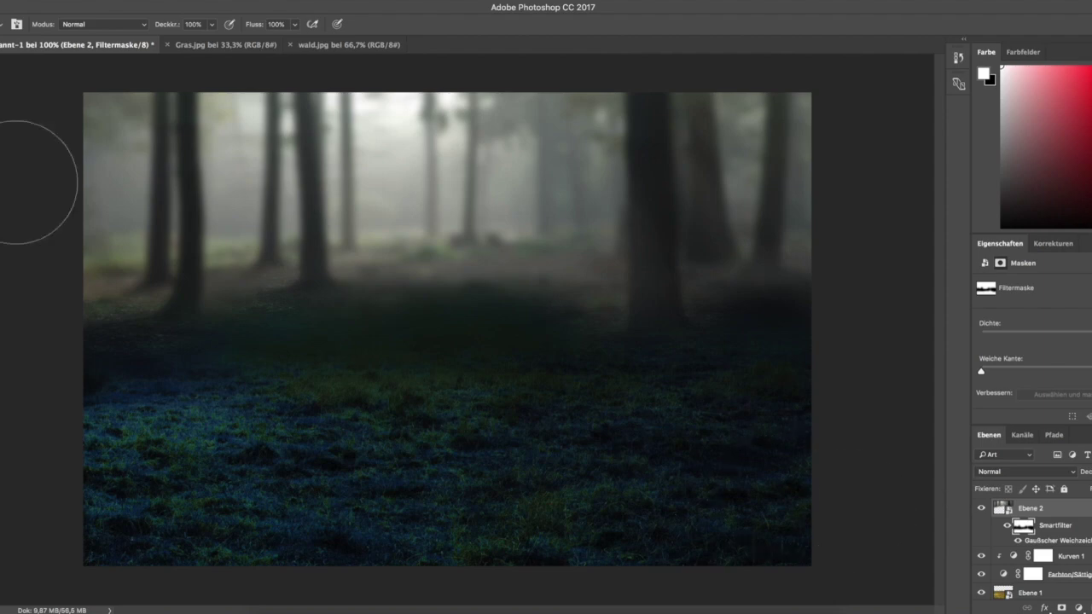
pyautogui.hotkey('ctrl', 'shift', 'alt', 'n')
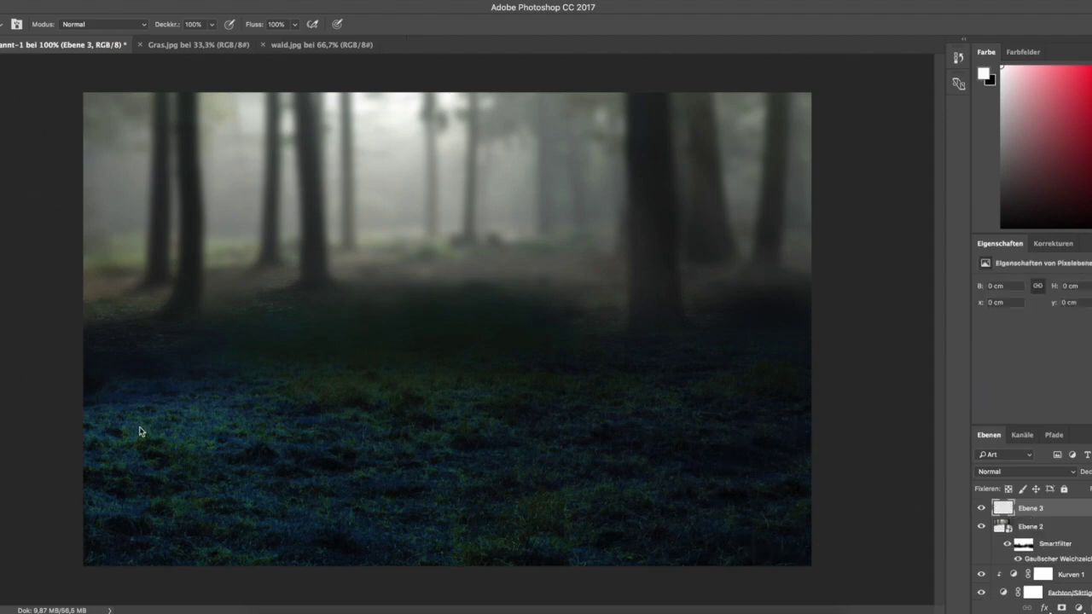
# Paint dark shadow strokes from the tree bases on Ebene 3.
pyautogui.moveTo(148, 288); pyautogui.dragTo(71, 307)
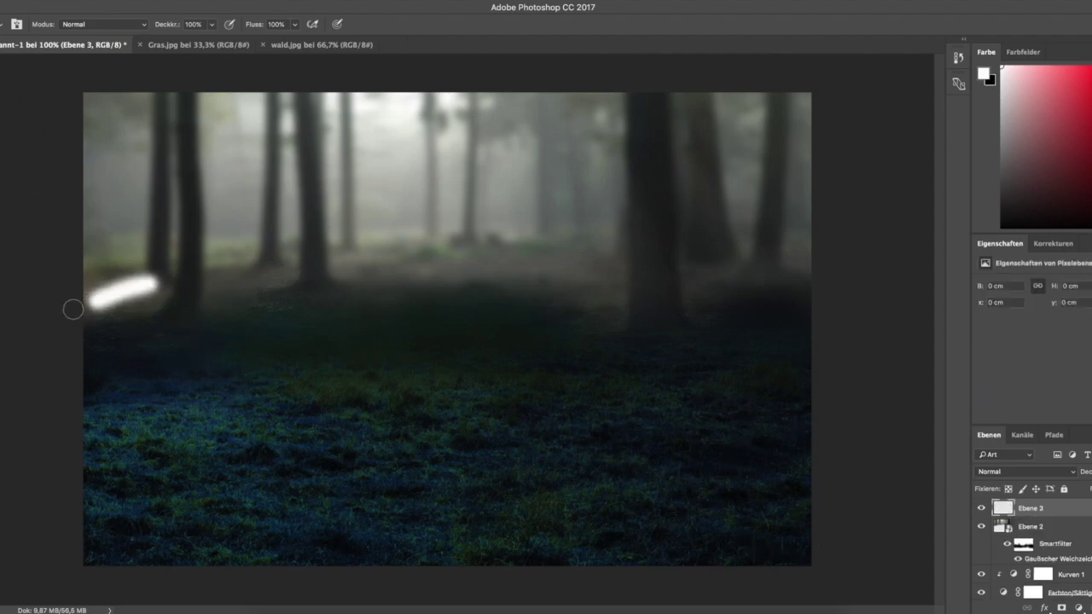
pyautogui.hotkey('ctrl', 'z')
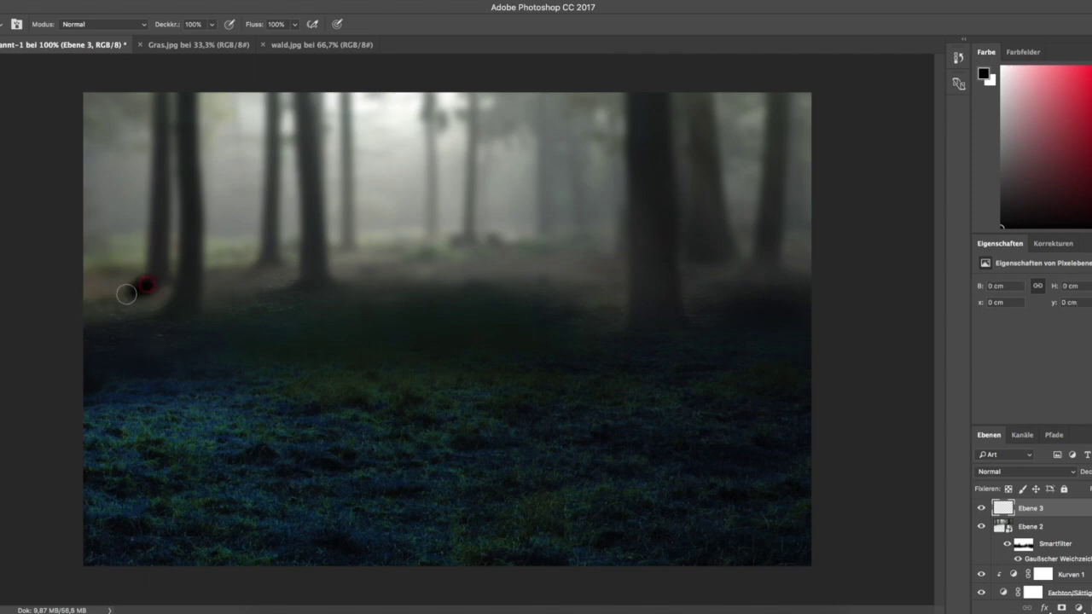
pyautogui.moveTo(147, 286); pyautogui.dragTo(81, 306)
pyautogui.moveTo(175, 314); pyautogui.dragTo(95, 355)
pyautogui.moveTo(258, 263); pyautogui.dragTo(209, 291)
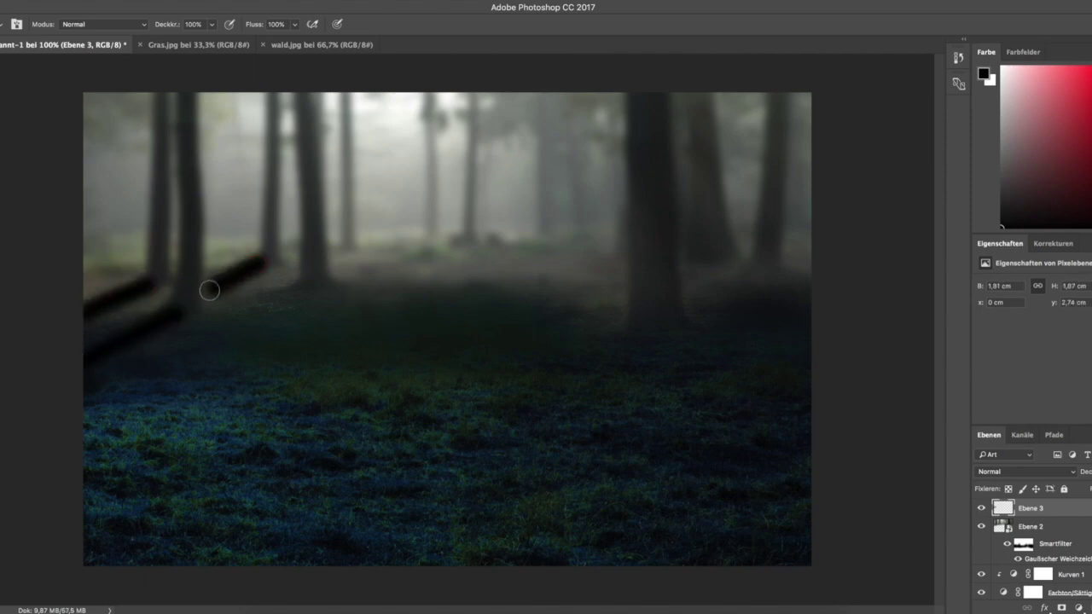
pyautogui.moveTo(316, 288); pyautogui.dragTo(235, 341)
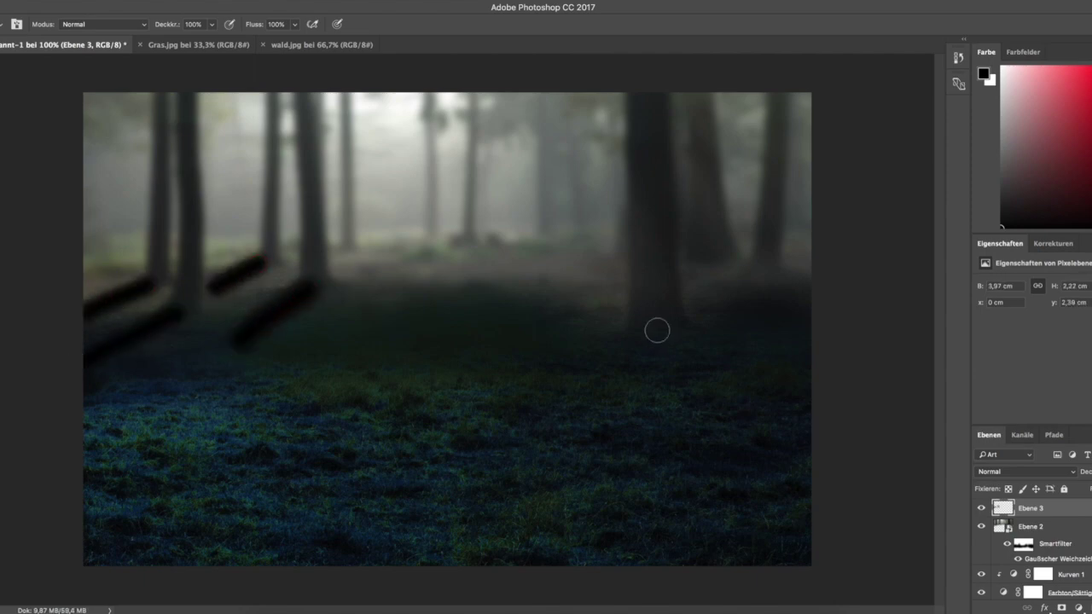
pyautogui.moveTo(663, 346); pyautogui.dragTo(811, 503)
# Blur the shadow strokes with a 31.7 px Gaussian Blur.
pyautogui.click(294, 2)
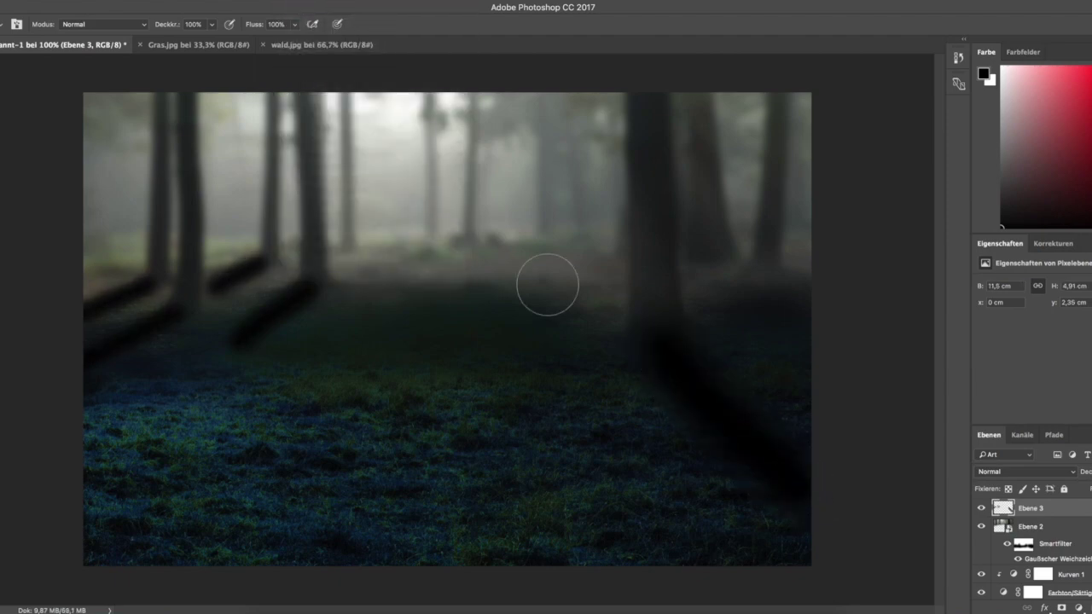
pyautogui.click(294, 2)
pyautogui.moveTo(336, 238)
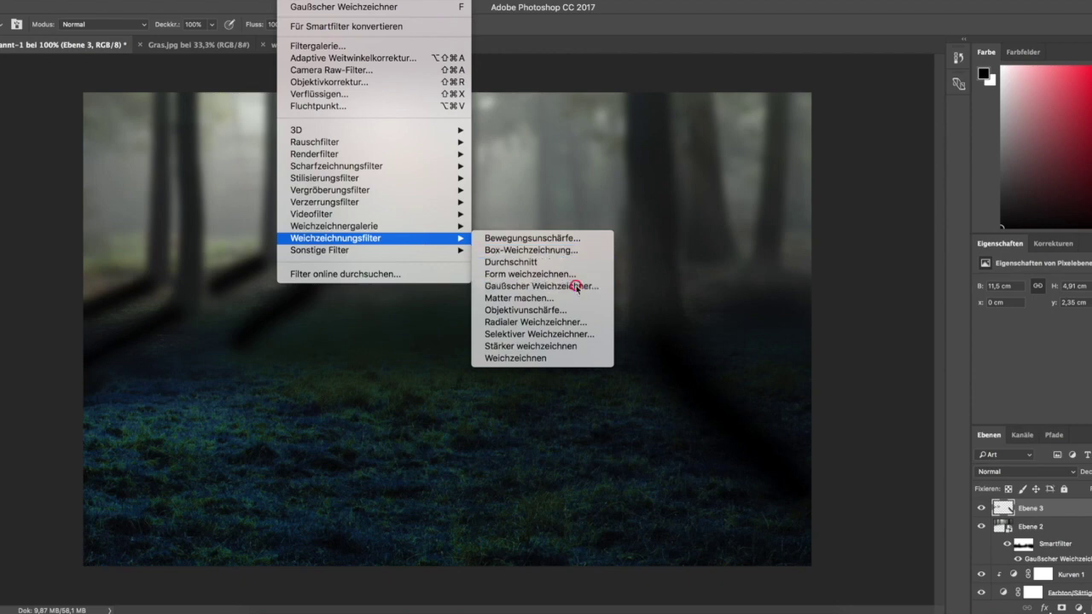
pyautogui.click(536, 350)
pyautogui.moveTo(588, 357); pyautogui.dragTo(595, 355)
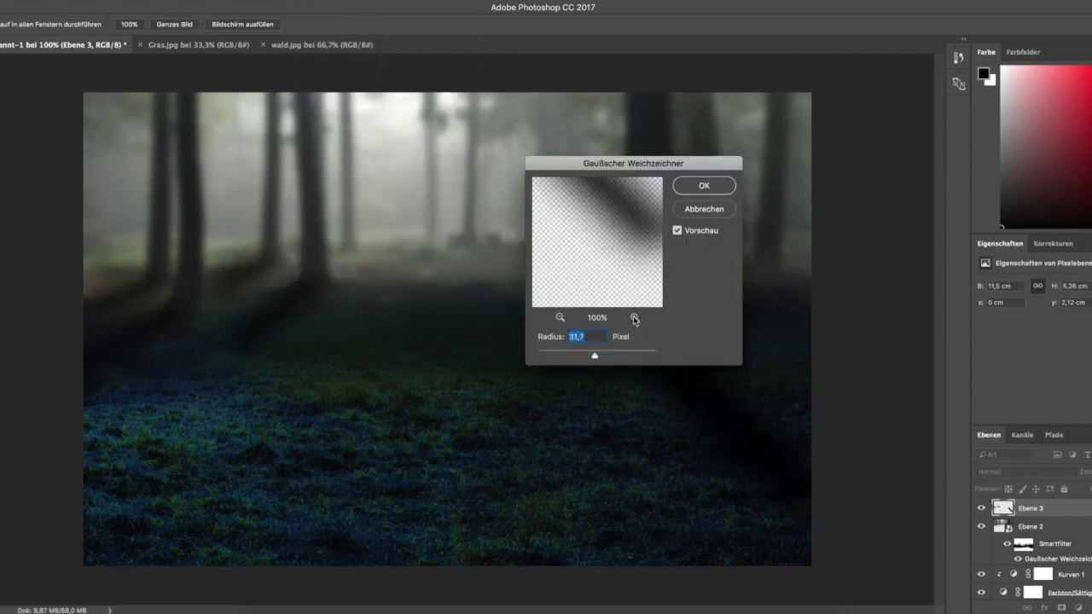
pyautogui.click(715, 186)
# Set Ebene 3 to Weiches Licht (soft light) and add a Curves adjustment layer.
pyautogui.click(1024, 471)
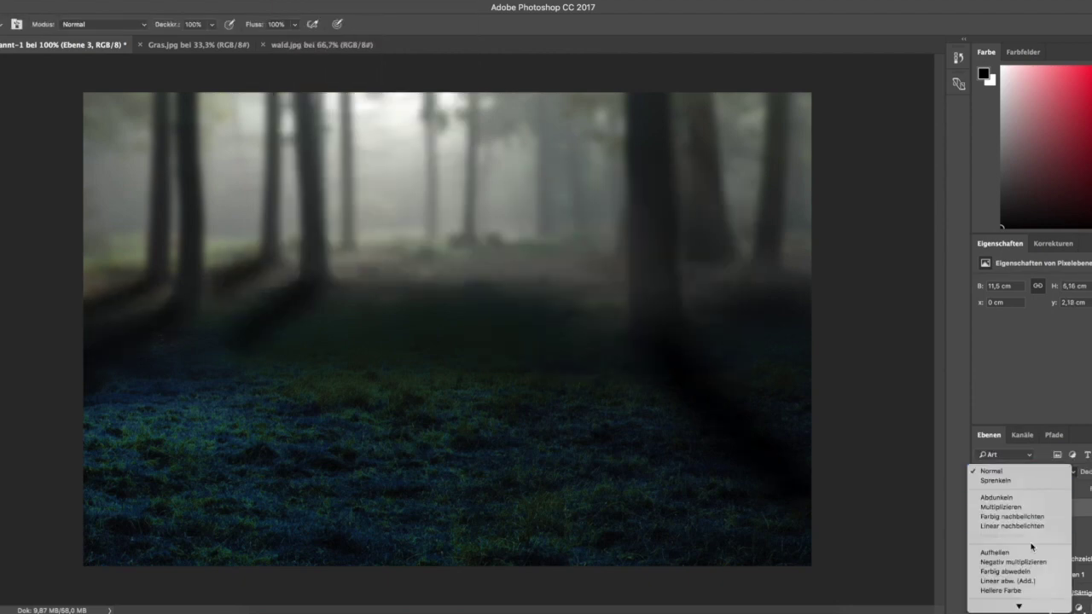
pyautogui.click(982, 595)
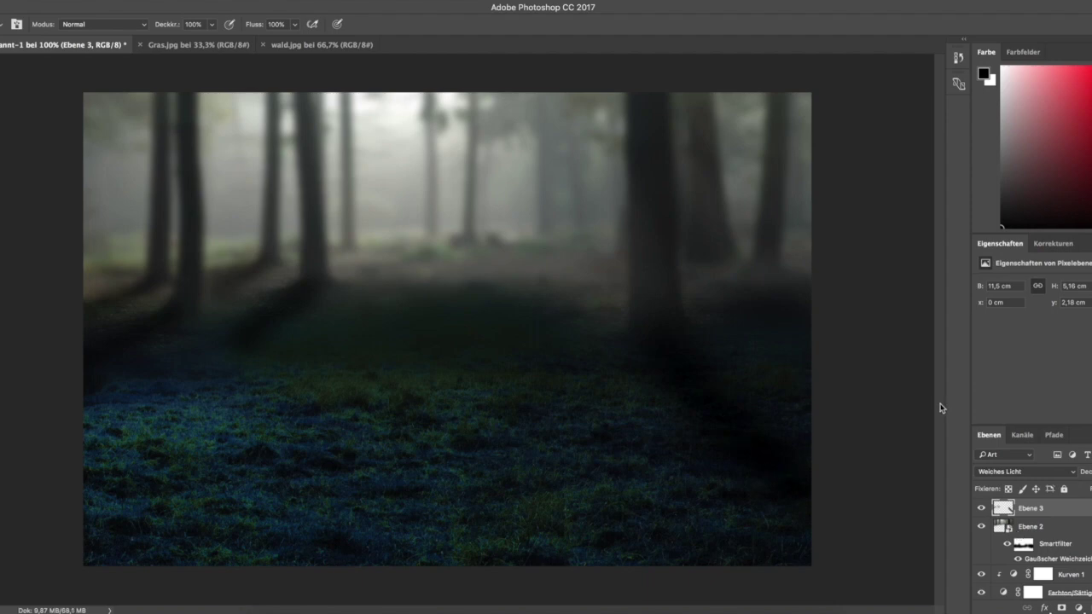
pyautogui.click(1080, 608)
pyautogui.click(1076, 429)
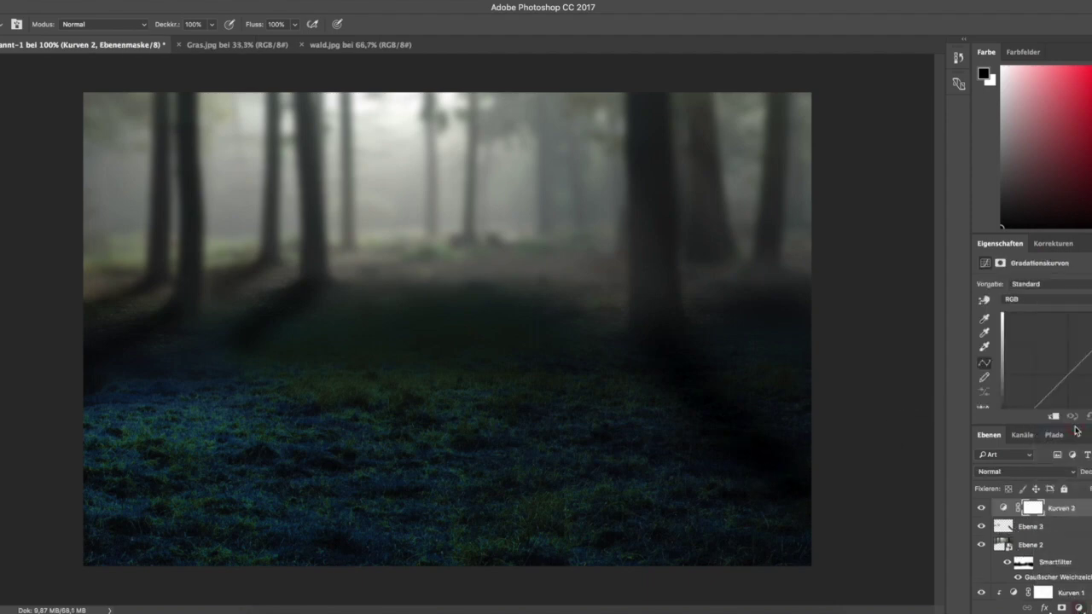
# Move Kurven 2 under Ebene 3, clip it to Ebene 2 with a steeper curve, and add Ebene 4.
pyautogui.moveTo(1089, 347); pyautogui.dragTo(1084, 339)
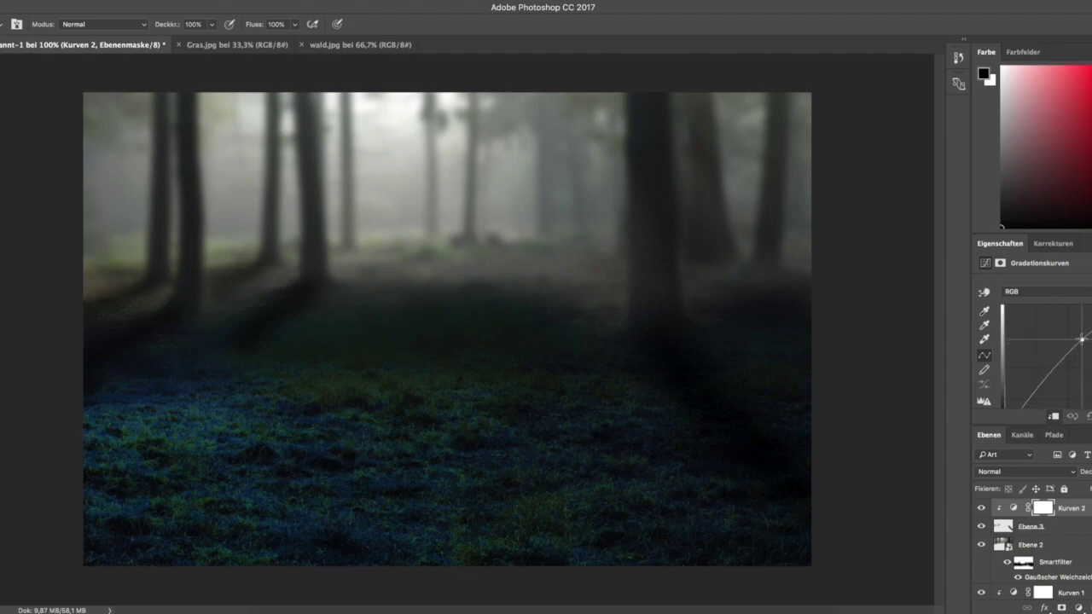
pyautogui.moveTo(1076, 510); pyautogui.dragTo(1077, 536)
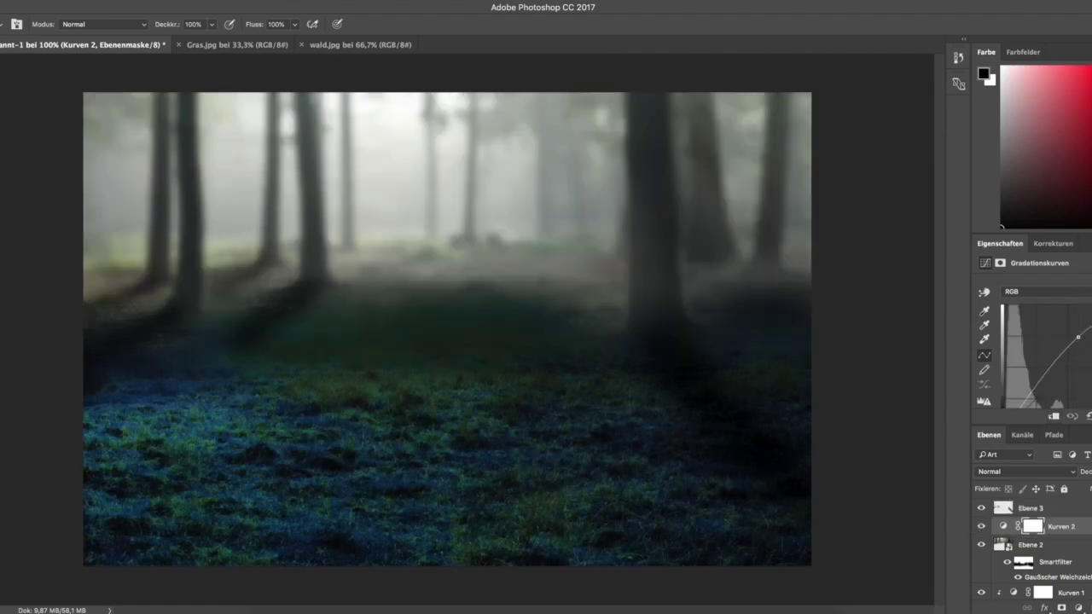
pyautogui.click(1054, 417)
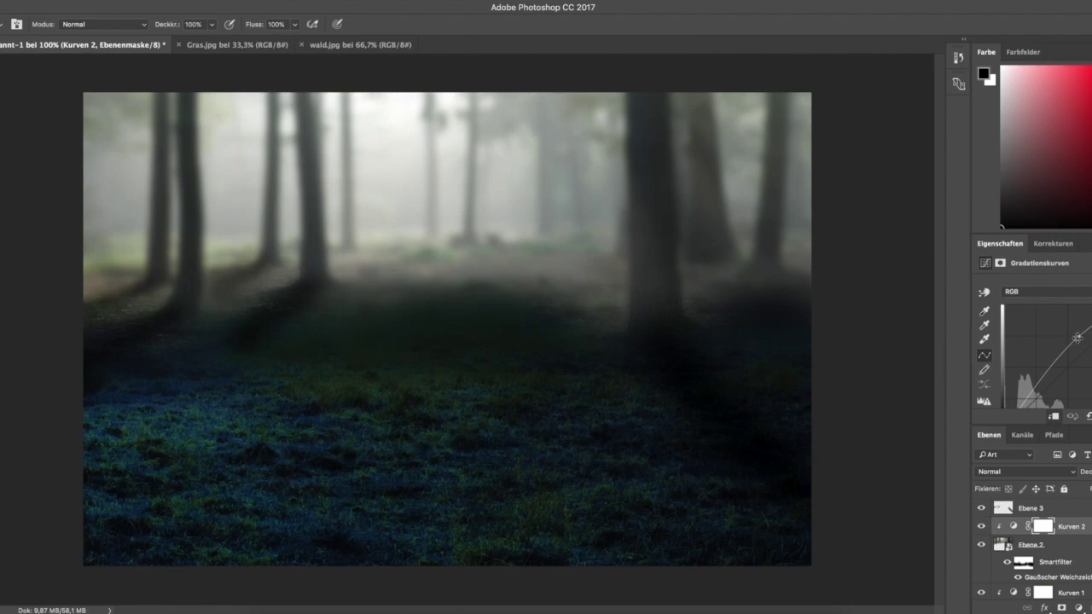
pyautogui.moveTo(1070, 336); pyautogui.dragTo(1063, 335)
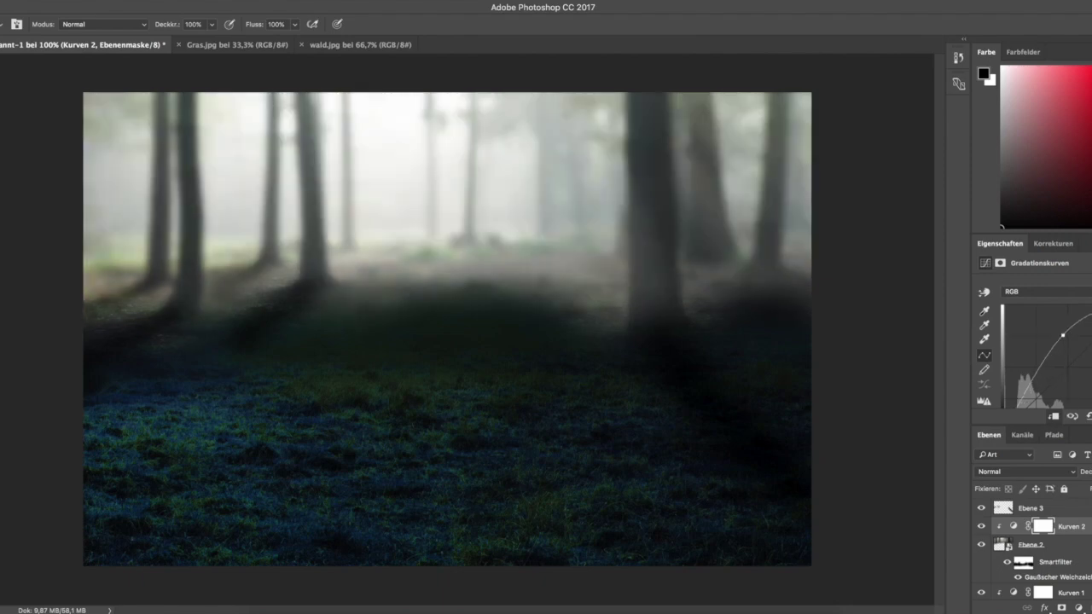
pyautogui.click(1073, 509)
pyautogui.hotkey('ctrl', 'shift', 'alt', 'n')
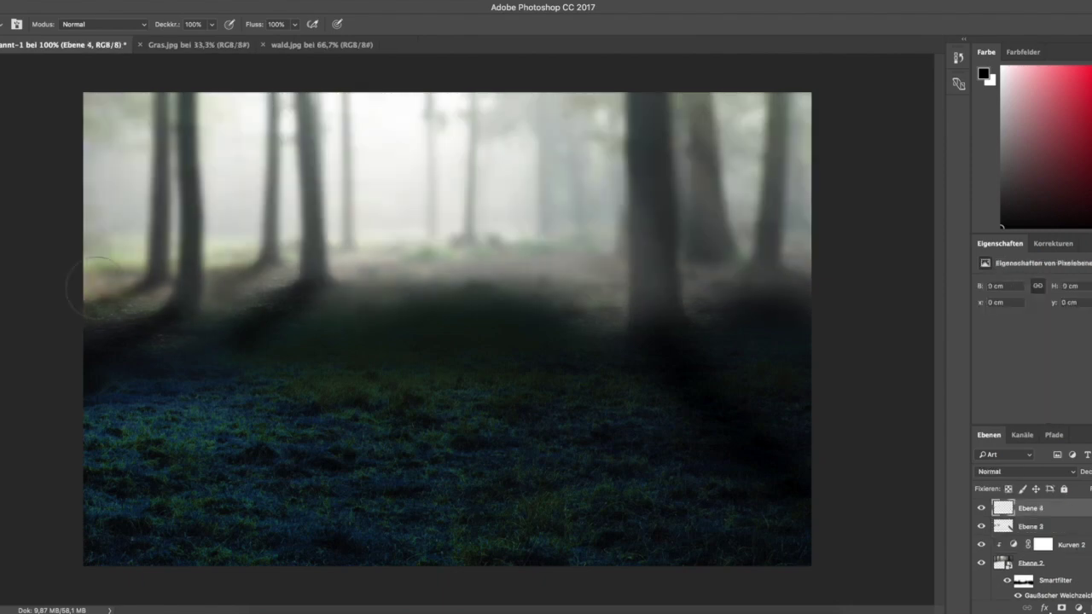
# Mask Kurven 2 and paint black over the right-side and upper-left trees.
pyautogui.click(1086, 545)
pyautogui.click(1061, 608)
pyautogui.moveTo(683, 171)
pyautogui.mouseDown()
pyautogui.moveTo(768, 273)
pyautogui.moveTo(674, 328)
pyautogui.mouseUp()
pyautogui.moveTo(341, 115)
pyautogui.mouseDown()
pyautogui.moveTo(122, 146)
pyautogui.moveTo(290, 290)
pyautogui.moveTo(94, 223)
pyautogui.moveTo(324, 111)
pyautogui.moveTo(109, 213)
pyautogui.moveTo(136, 327)
pyautogui.moveTo(663, 317)
pyautogui.moveTo(704, 352)
pyautogui.mouseUp()
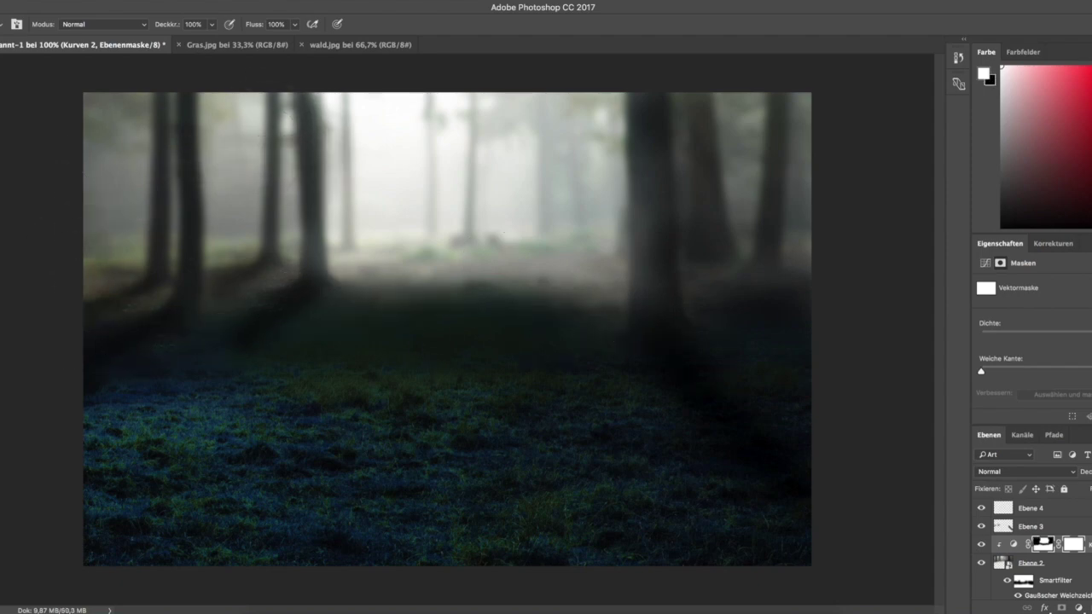
pyautogui.press(']')
pyautogui.press(']')
pyautogui.press(']')
# Paint a large soft white dab at the image centre on Ebene 4.
pyautogui.click(1004, 510)
pyautogui.press('x')
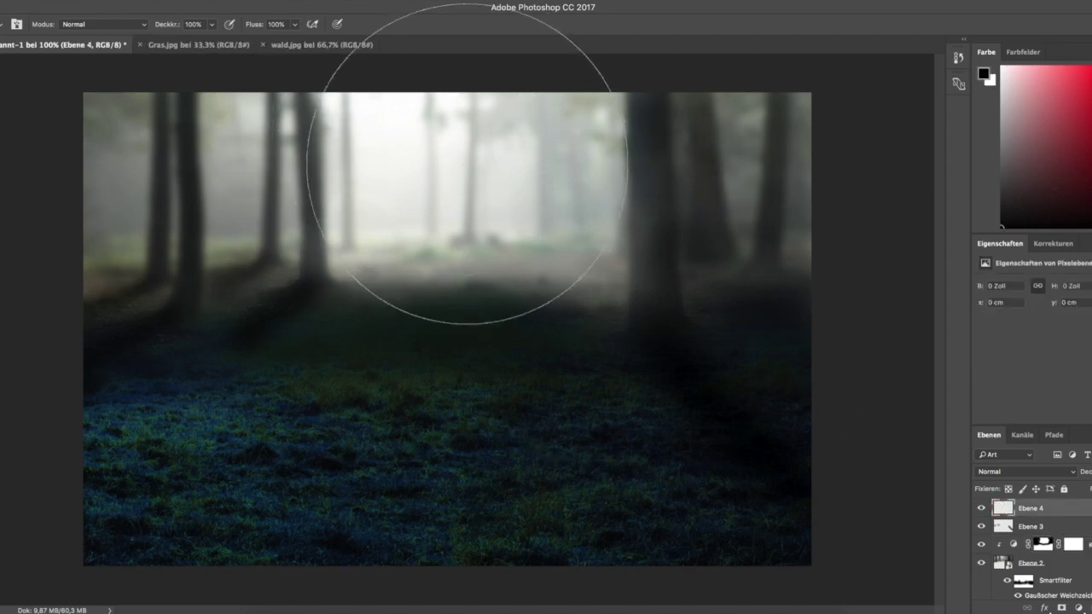
pyautogui.click(467, 167)
pyautogui.hotkey('ctrl', 'z')
pyautogui.press('x')
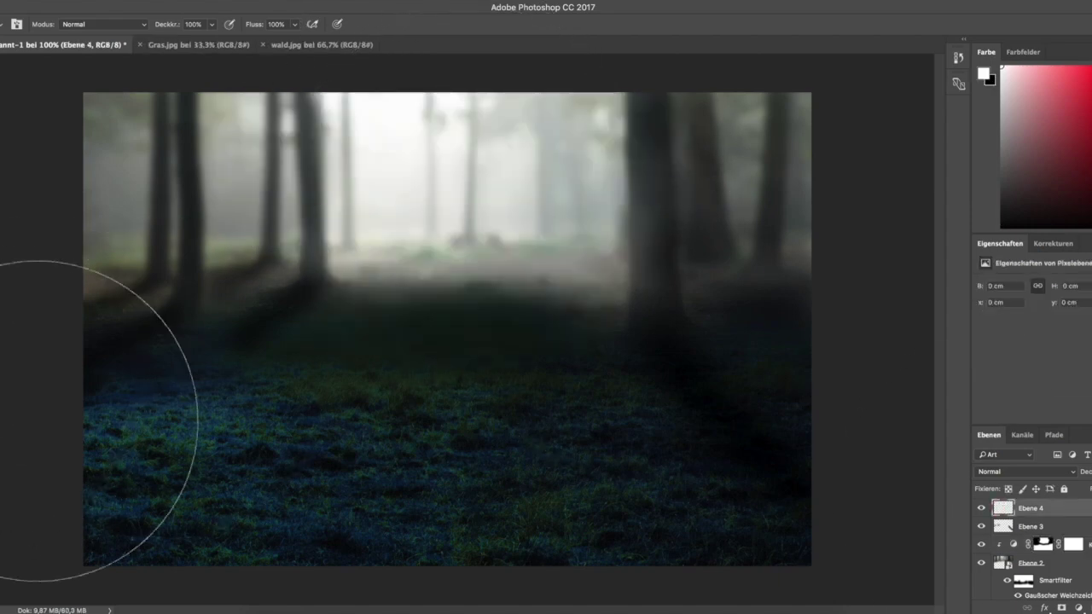
pyautogui.click(468, 169)
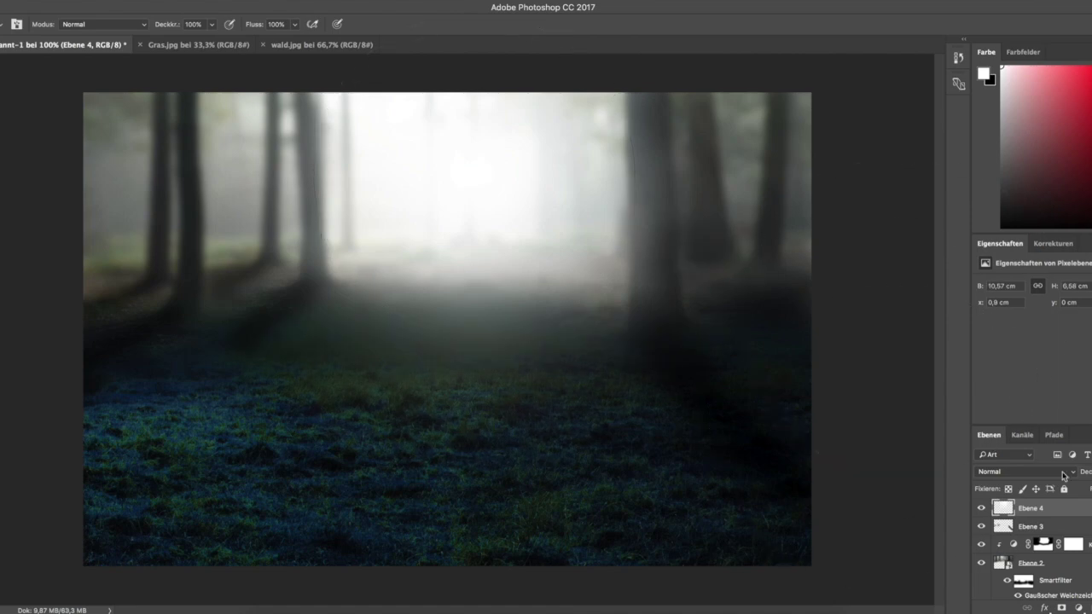
# Set Ebene 4 to Weiches Licht and bring in the Baum.psd tree trunk as Ebene 5.
pyautogui.click(1017, 474)
pyautogui.click(1020, 535)
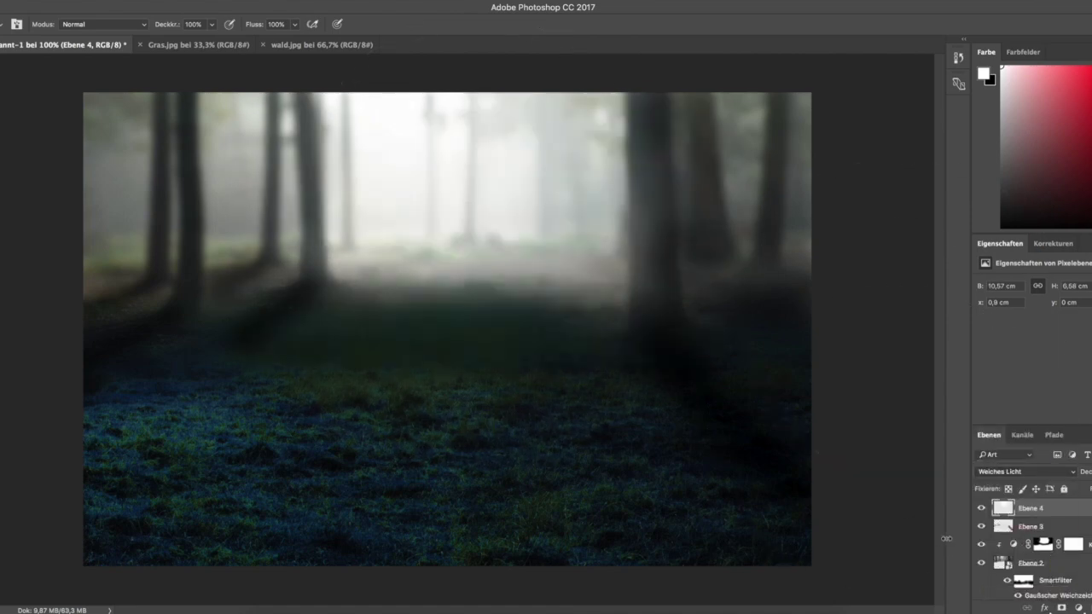
pyautogui.hotkey('ctrl', 't')
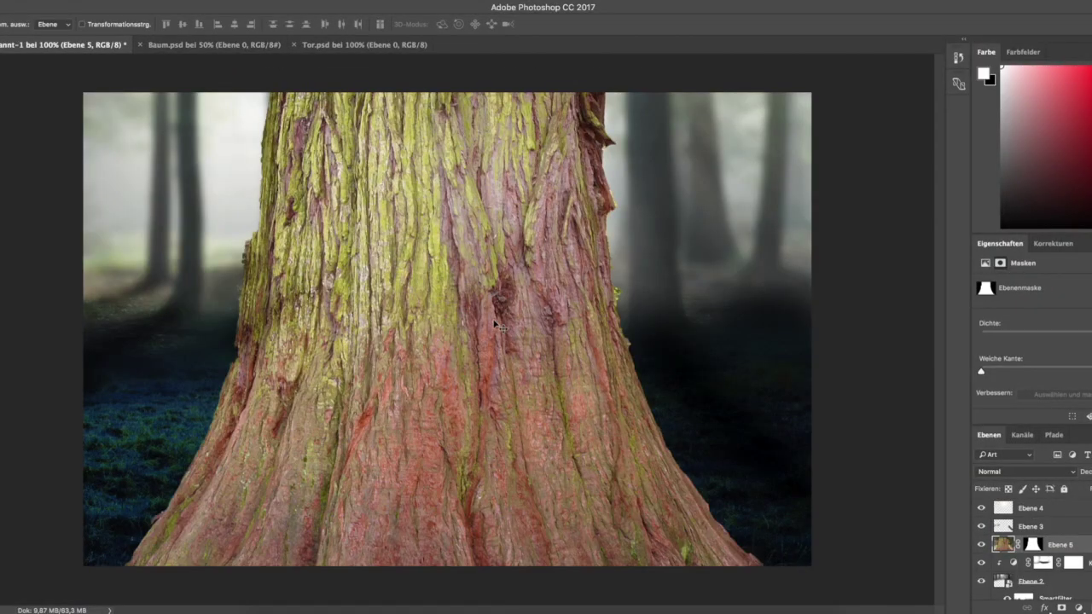
pyautogui.hotkey('ctrl', 't')
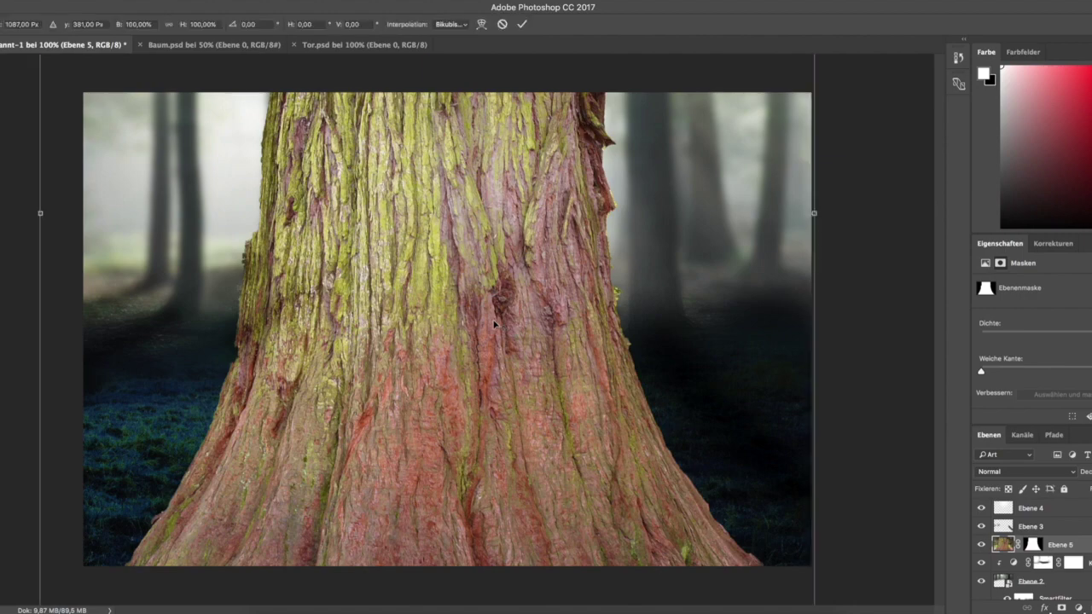
# Scale the trunk down proportionally and set it centred on the forest floor.
pyautogui.moveTo(694, 283); pyautogui.dragTo(699, 160)
pyautogui.moveTo(787, 506); pyautogui.dragTo(558, 268)
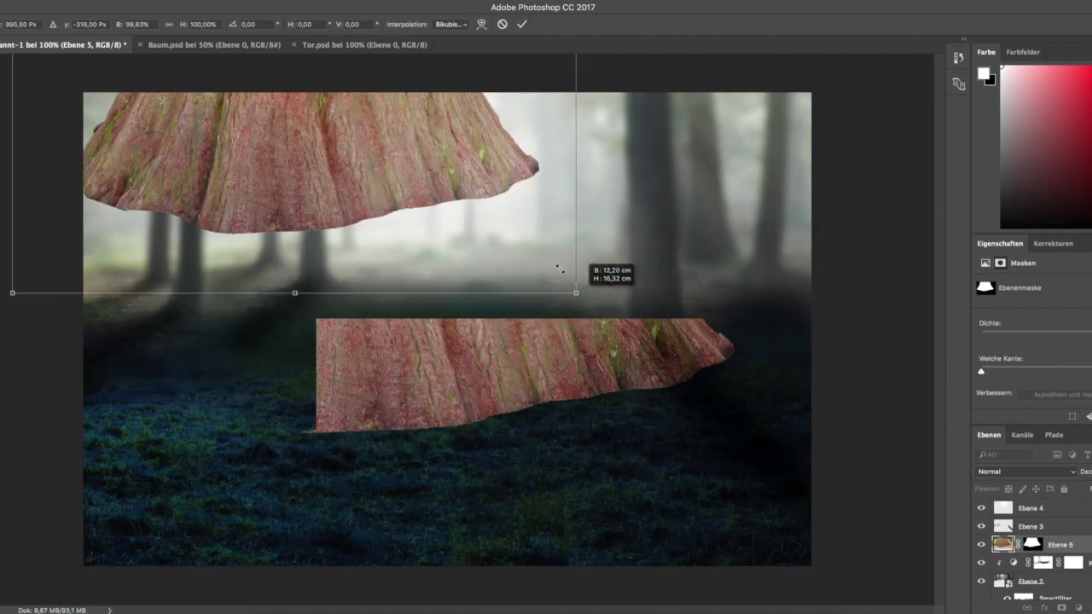
pyautogui.moveTo(364, 150); pyautogui.dragTo(518, 421)
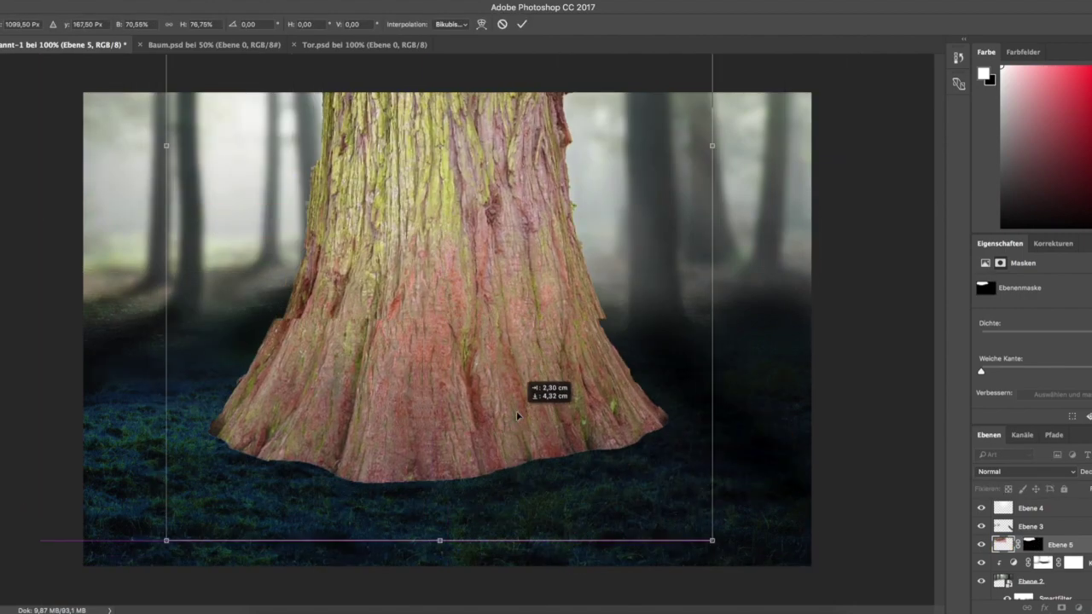
pyautogui.moveTo(709, 540); pyautogui.dragTo(548, 336)
pyautogui.moveTo(379, 207)
pyautogui.mouseDown()
pyautogui.moveTo(523, 334)
pyautogui.moveTo(474, 336)
pyautogui.mouseUp()
pyautogui.click(168, 24)
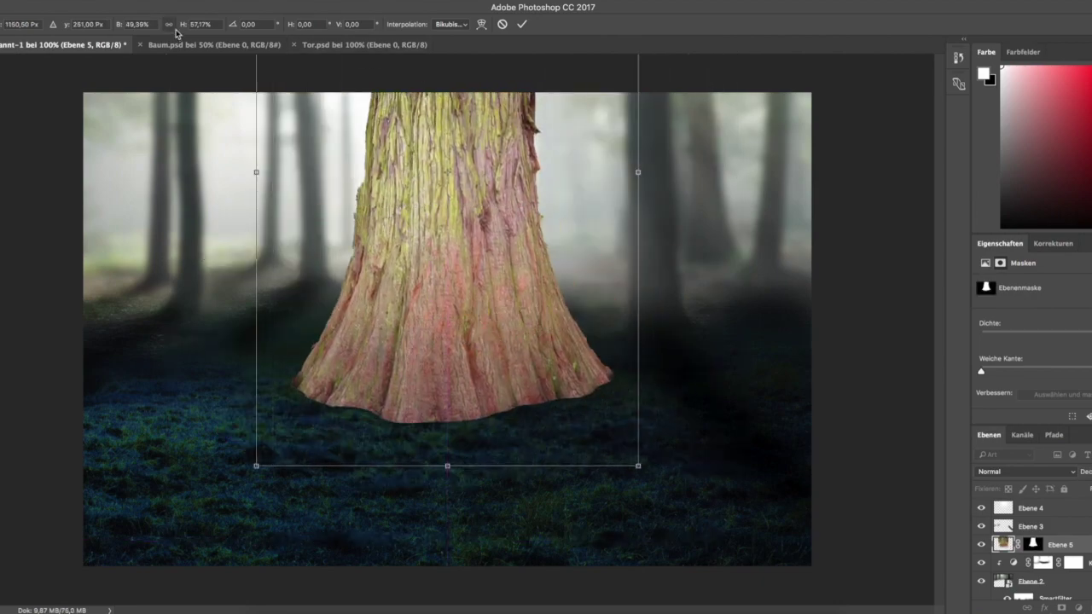
pyautogui.moveTo(634, 171); pyautogui.dragTo(648, 175)
pyautogui.moveTo(525, 251)
pyautogui.mouseDown()
pyautogui.moveTo(528, 260)
pyautogui.moveTo(511, 253)
pyautogui.mouseUp()
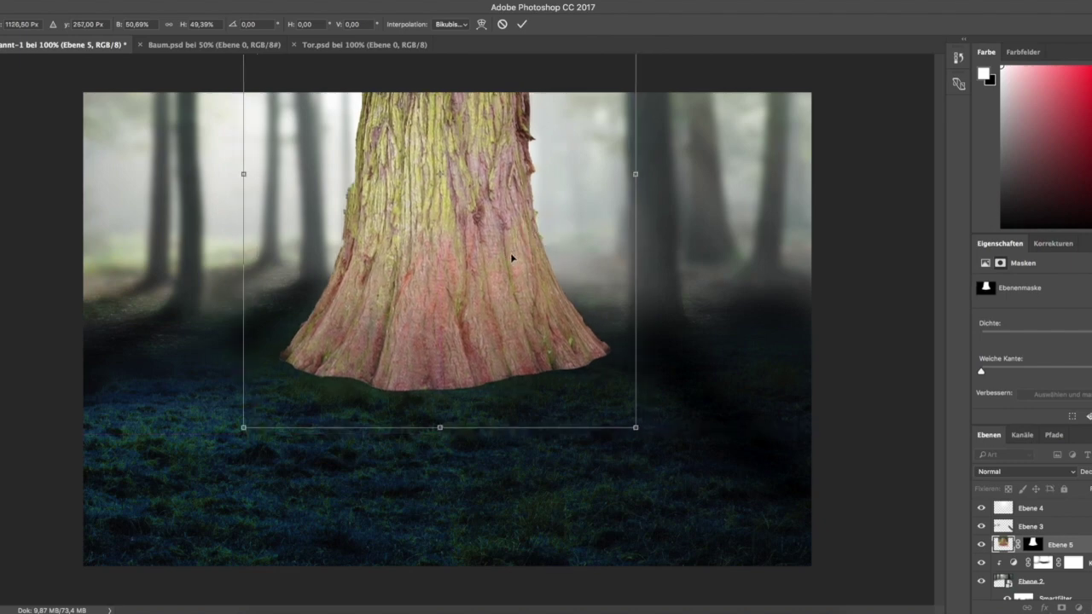
pyautogui.click(521, 23)
# Move the trunk to the top, replace its mask, fade its base black, and make it a Smart Object.
pyautogui.moveTo(1089, 546); pyautogui.dragTo(1084, 504)
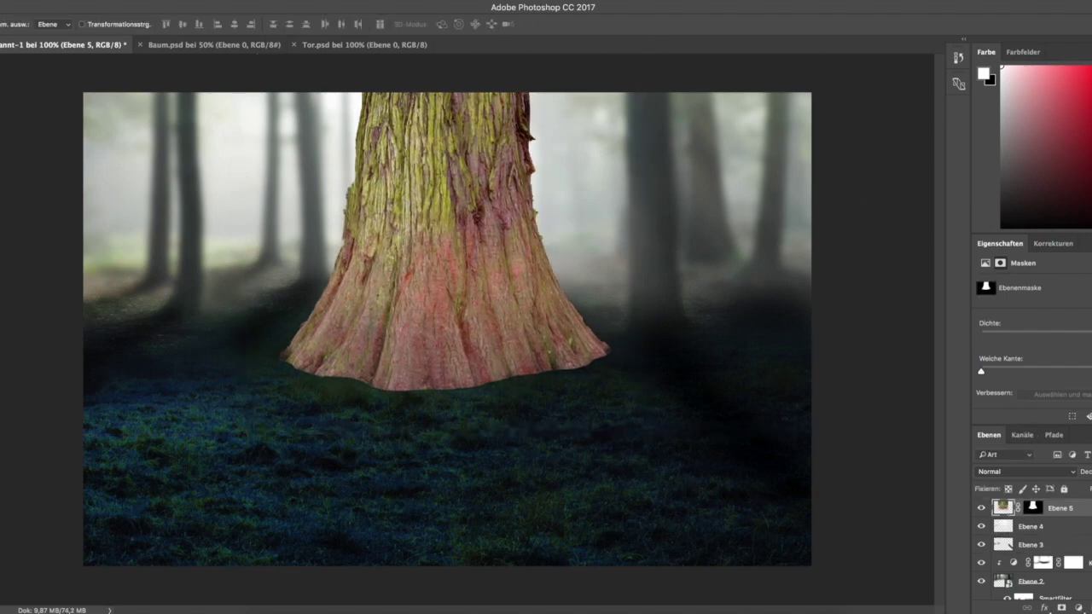
pyautogui.rightClick(1034, 508)
pyautogui.click(1015, 527)
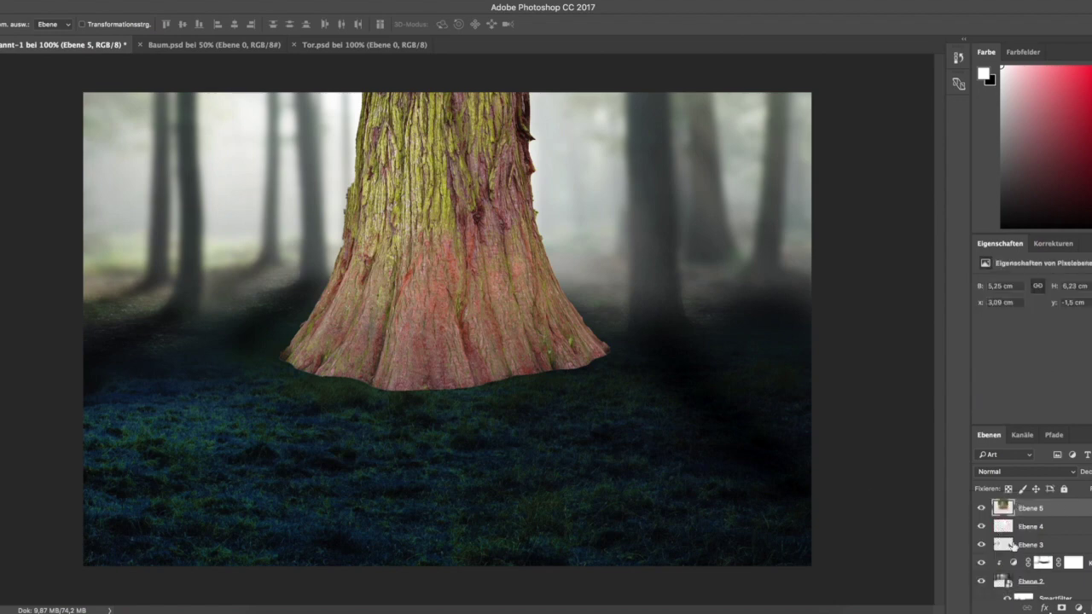
pyautogui.click(1061, 607)
pyautogui.press('b')
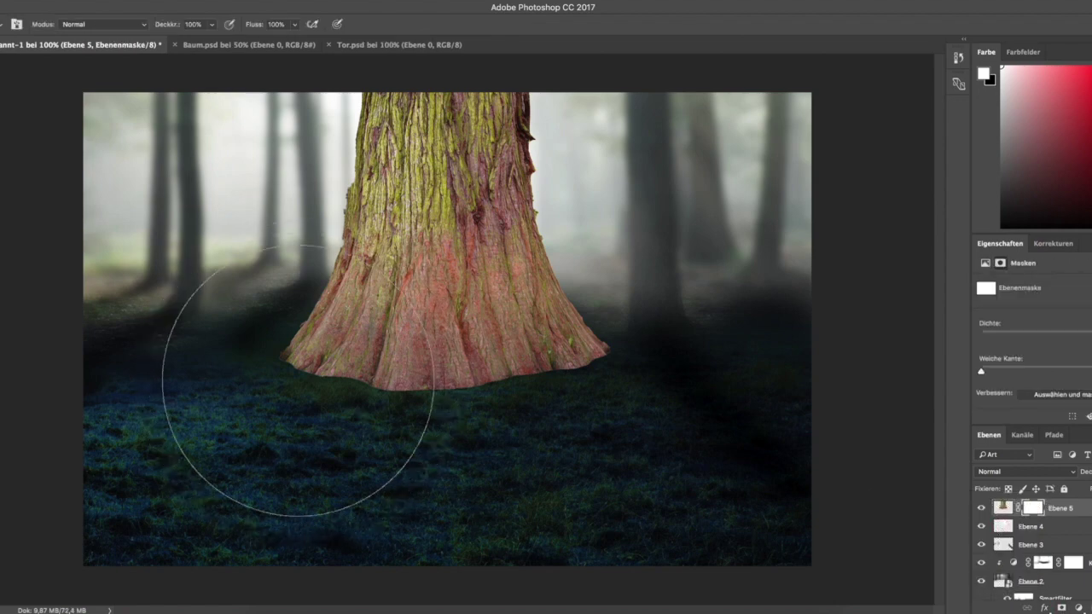
pyautogui.press('x')
pyautogui.moveTo(281, 366)
pyautogui.mouseDown()
pyautogui.moveTo(446, 404)
pyautogui.moveTo(623, 365)
pyautogui.mouseUp()
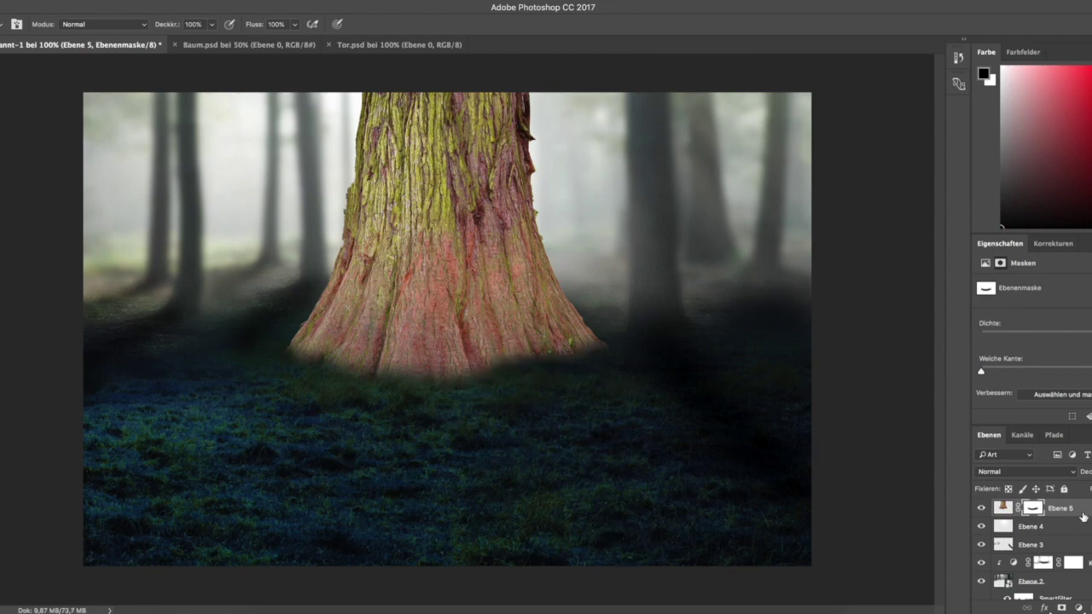
pyautogui.rightClick(1080, 519)
pyautogui.click(947, 282)
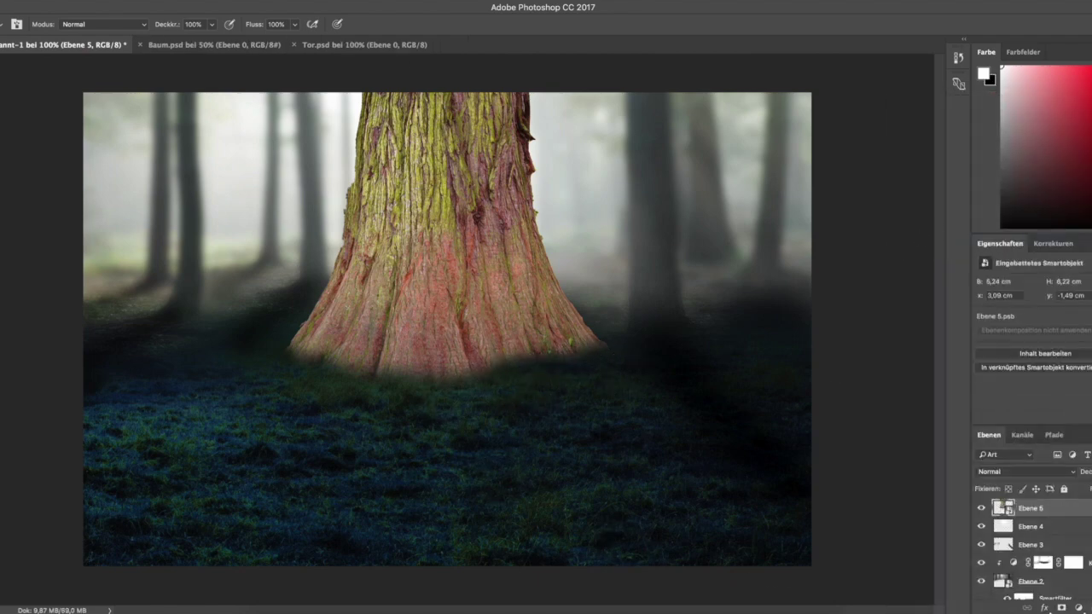
# Apply a 4 px Gaussian Blur to the trunk Smart Object.
pyautogui.click(296, 2)
pyautogui.click(546, 285)
pyautogui.write('4')
pyautogui.click(704, 186)
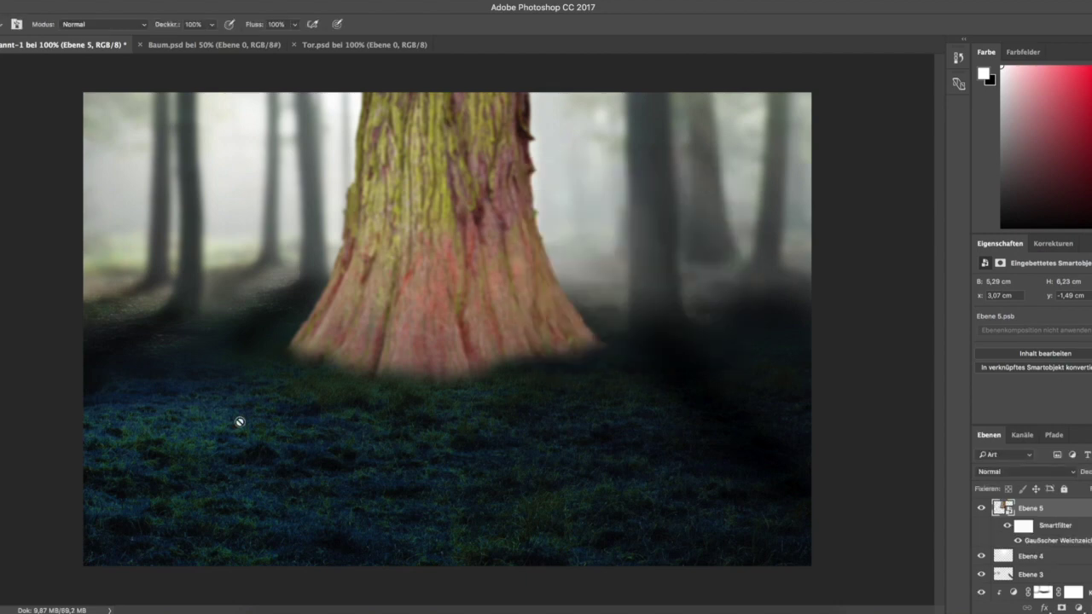
# Paint black on the blur's filter mask to keep a streak of the trunk sharp.
pyautogui.click(1019, 523)
pyautogui.press('x')
pyautogui.moveTo(391, 93); pyautogui.dragTo(376, 242)
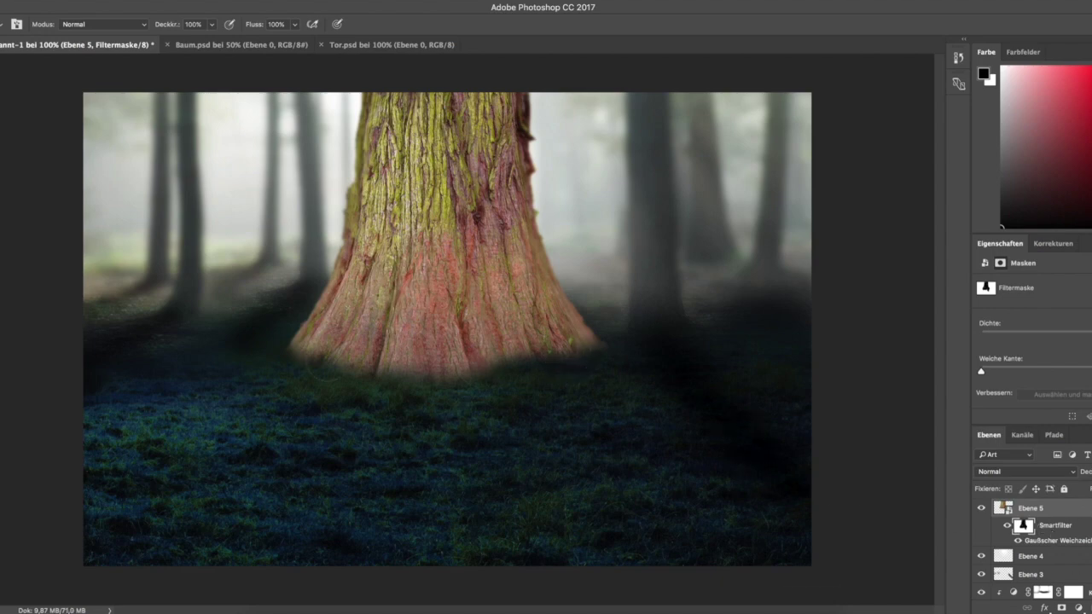
pyautogui.press('o')
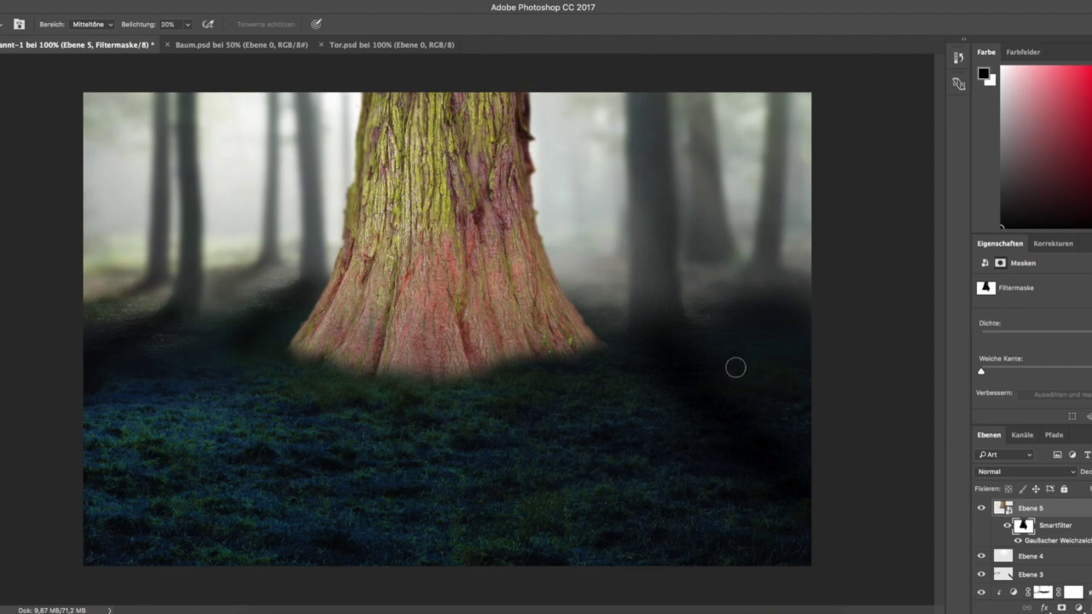
pyautogui.click(1079, 608)
# Try a clipped magenta Color Balance on the trunk, then delete it.
pyautogui.click(1081, 482)
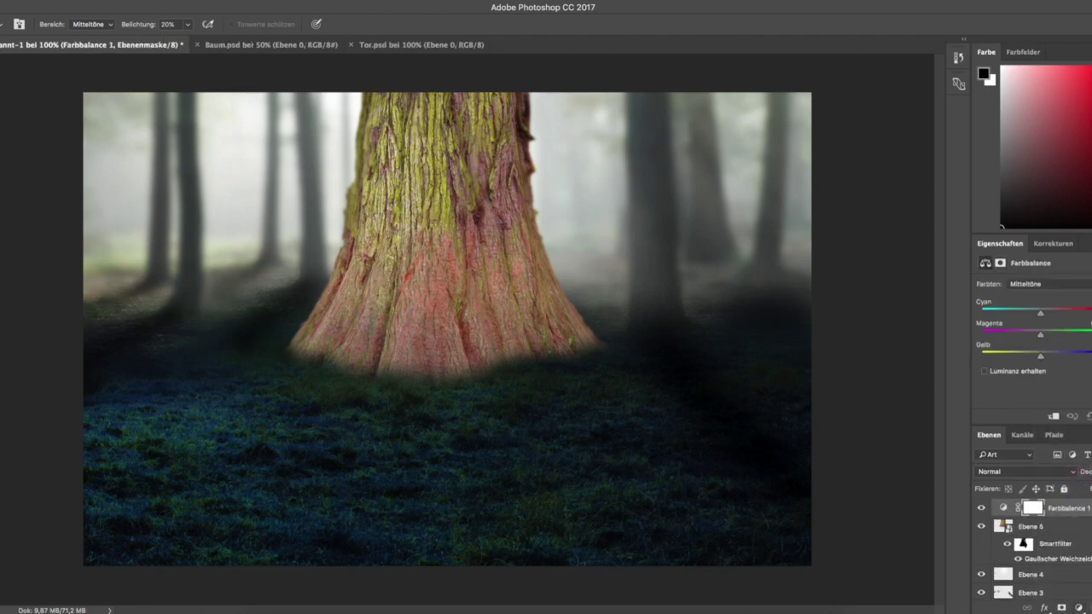
pyautogui.moveTo(1040, 335); pyautogui.dragTo(1016, 336)
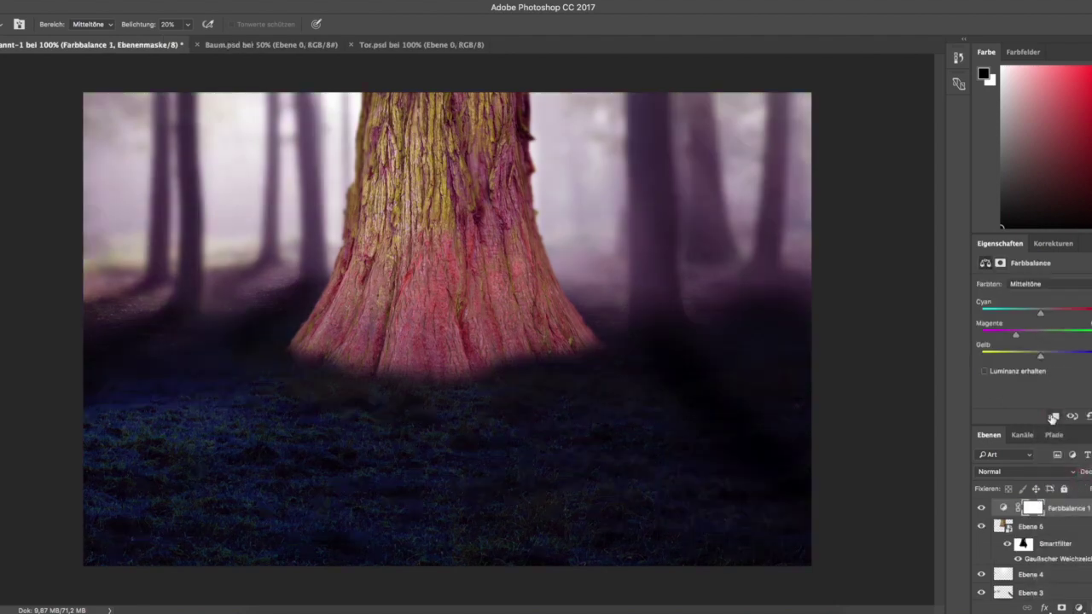
pyautogui.click(1053, 417)
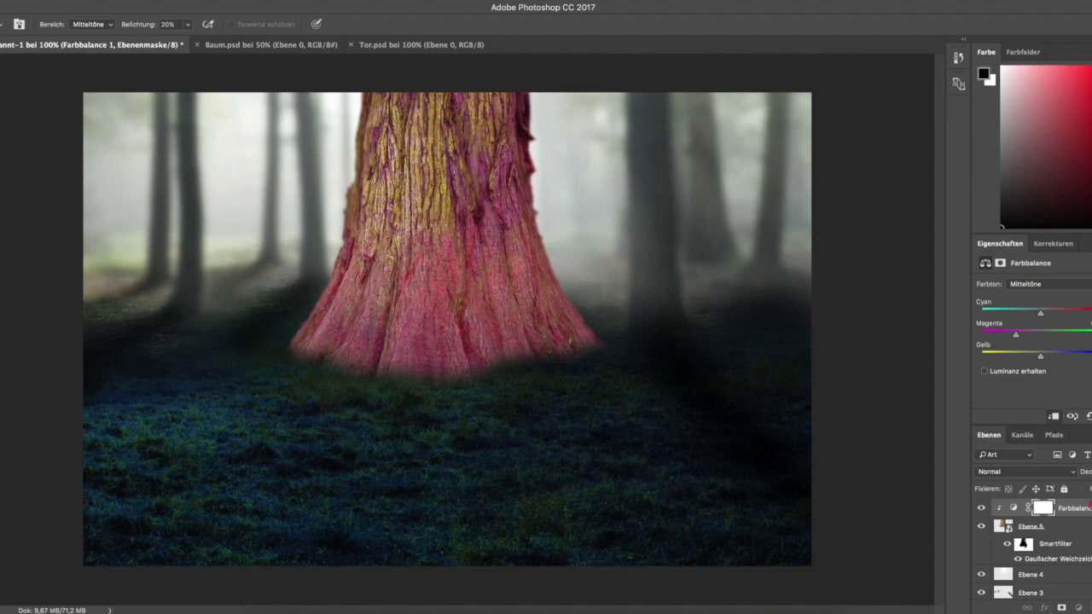
pyautogui.press('BackSpace')
# Add a clipped Hue/Saturation with lowered saturation and a clipped Color Balance to the trunk.
pyautogui.click(1079, 608)
pyautogui.click(1071, 479)
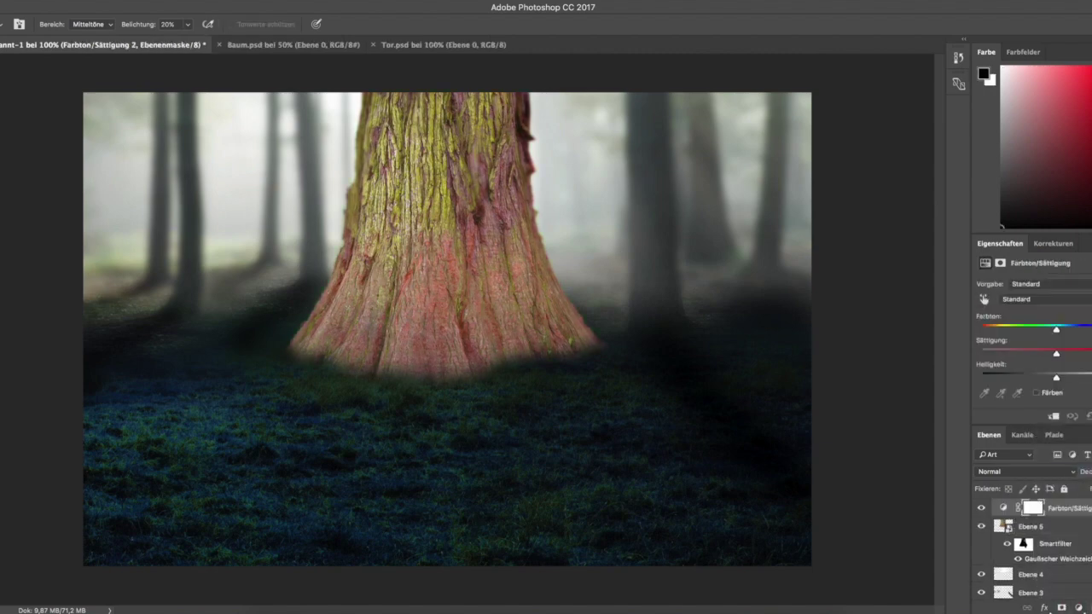
pyautogui.moveTo(1056, 353); pyautogui.dragTo(1010, 354)
pyautogui.click(1052, 417)
pyautogui.click(1079, 608)
pyautogui.click(1071, 491)
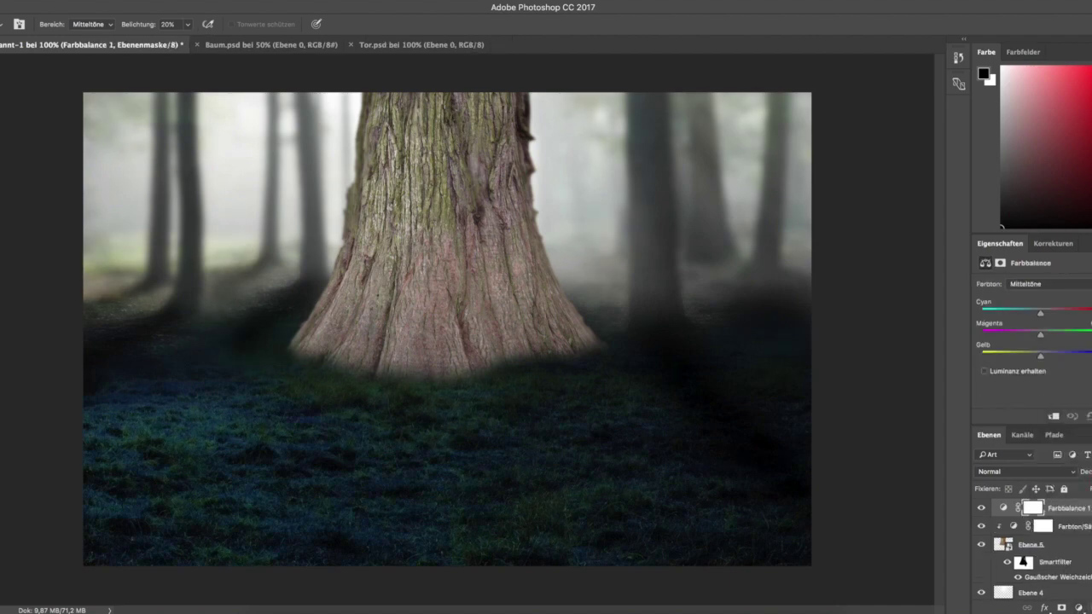
pyautogui.click(1053, 416)
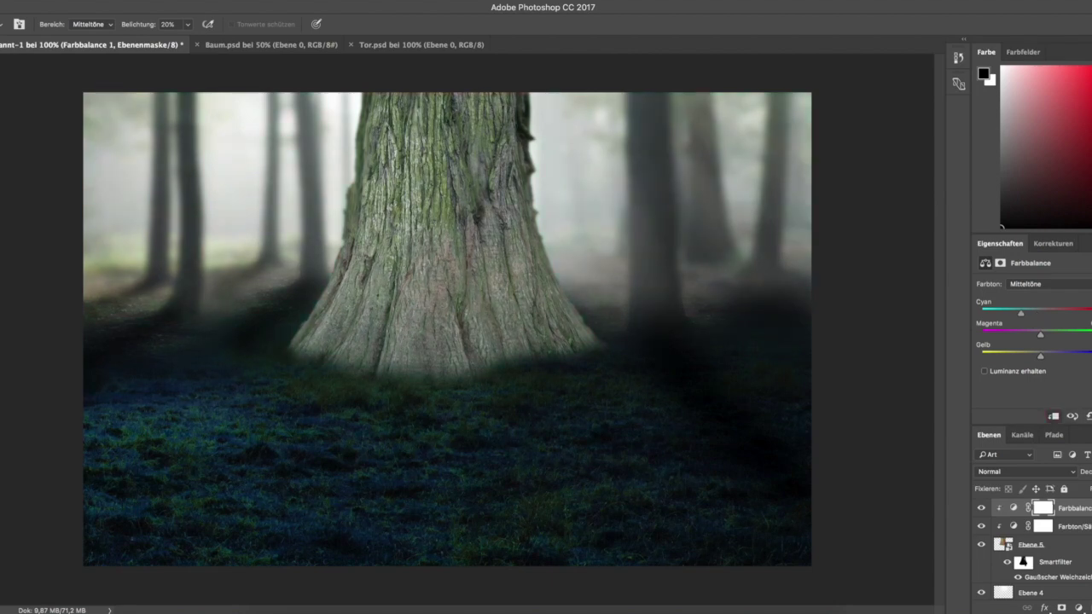
# Add a Curves layer strongly darkening the trunk, then create empty Ebene 6.
pyautogui.click(1079, 608)
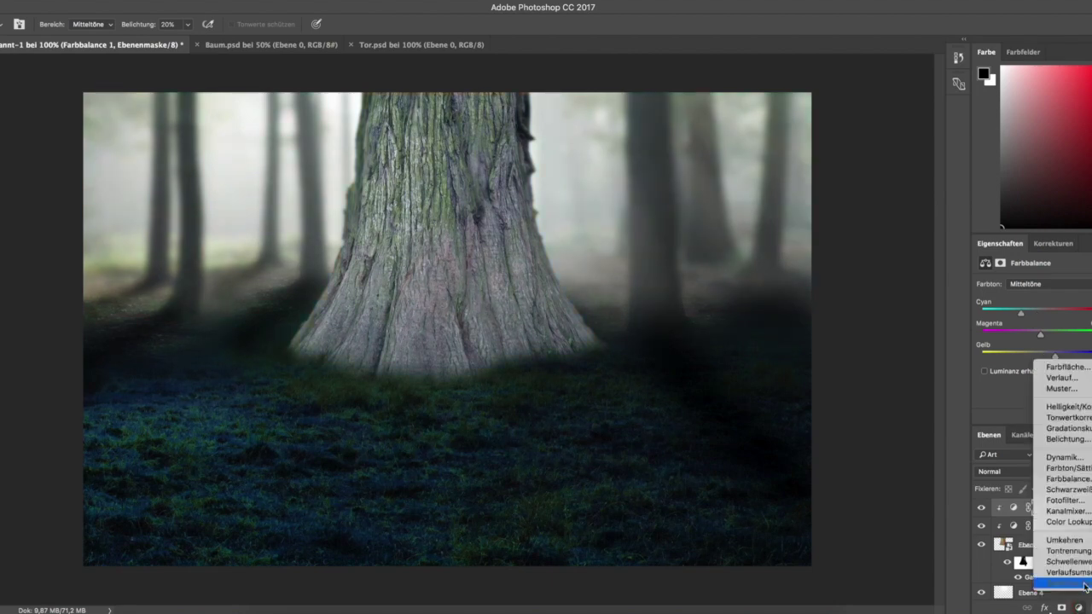
pyautogui.click(1067, 432)
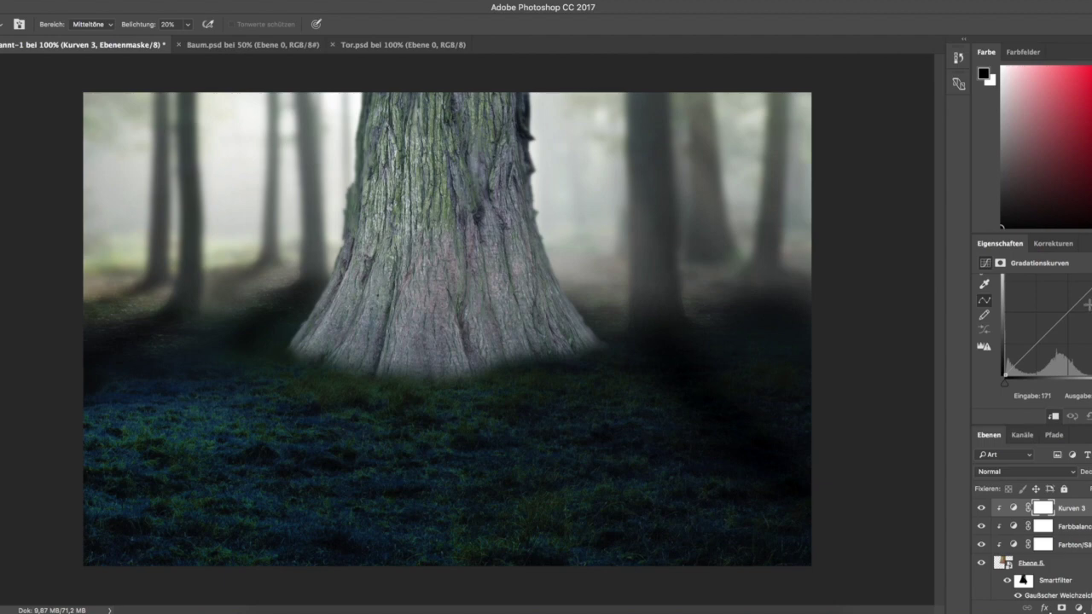
pyautogui.moveTo(1085, 274); pyautogui.dragTo(1080, 326)
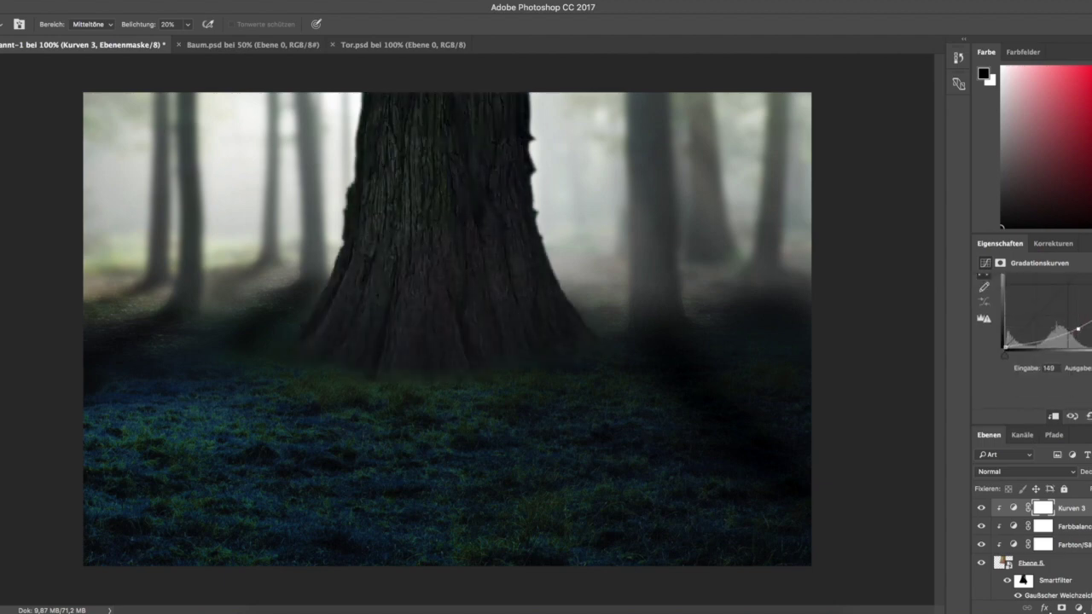
pyautogui.hotkey('ctrl', 'shift', 'alt', 'n')
pyautogui.press('x')
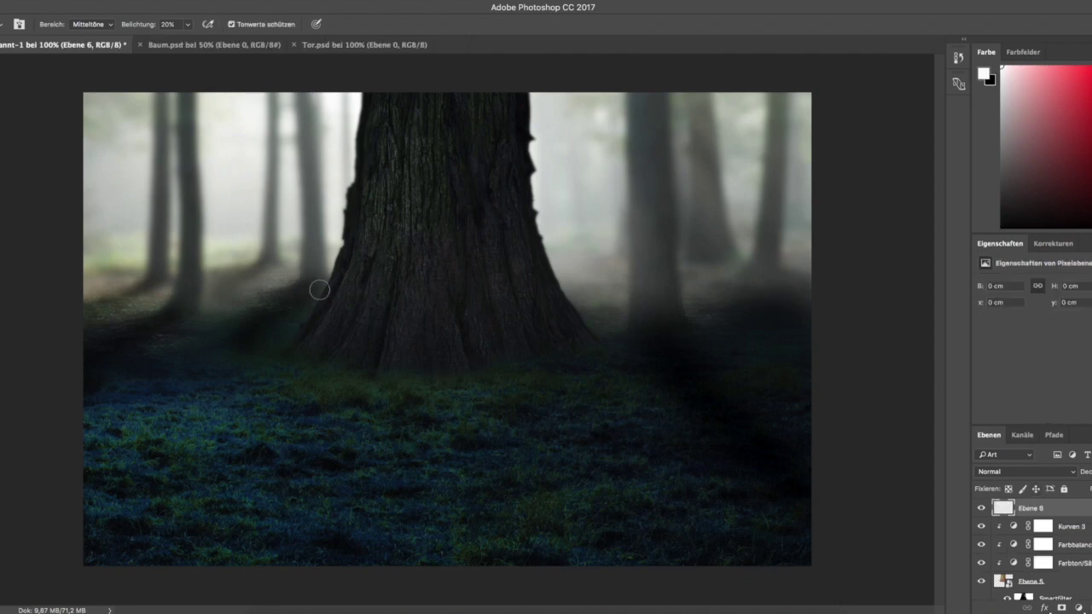
# Paint white glow down both trunk edges, blend it as Weiches Licht, and paste the arch image.
pyautogui.press('b')
pyautogui.moveTo(348, 96); pyautogui.dragTo(310, 300)
pyautogui.moveTo(521, 102)
pyautogui.mouseDown()
pyautogui.moveTo(551, 256)
pyautogui.moveTo(580, 328)
pyautogui.mouseUp()
pyautogui.click(1024, 471)
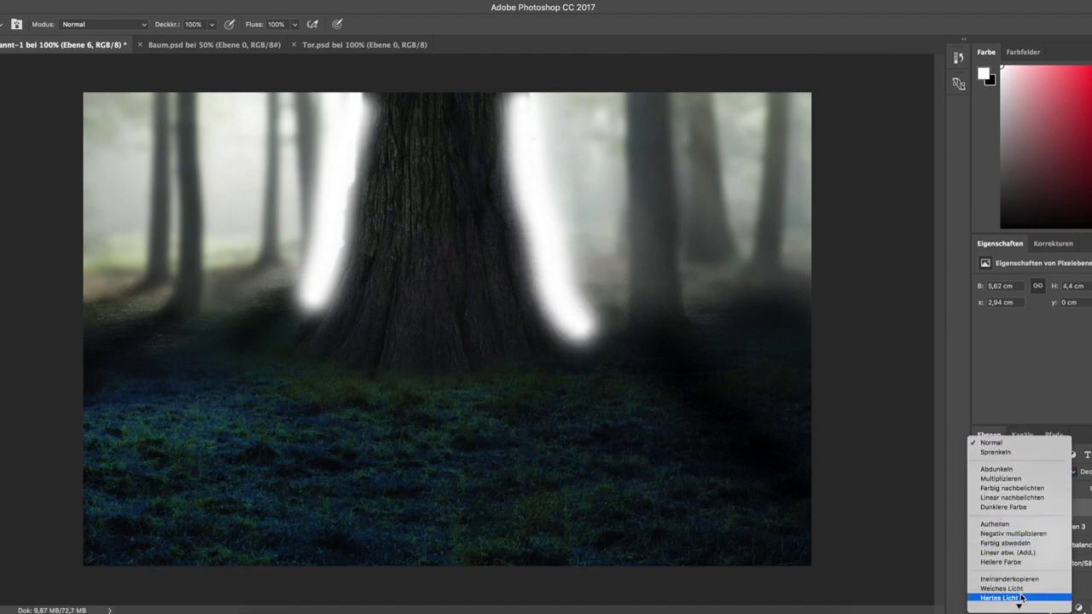
pyautogui.click(1022, 594)
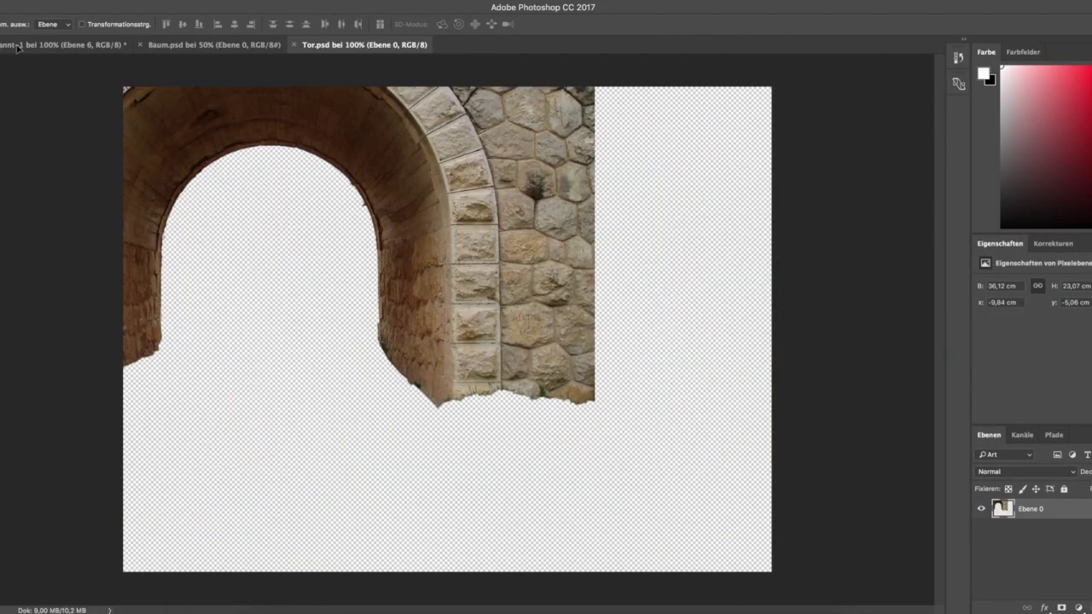
pyautogui.hotkey('ctrl', 'v')
# Scale the arch to about 42% and place it at the tree trunk's base.
pyautogui.hotkey('ctrl', 't')
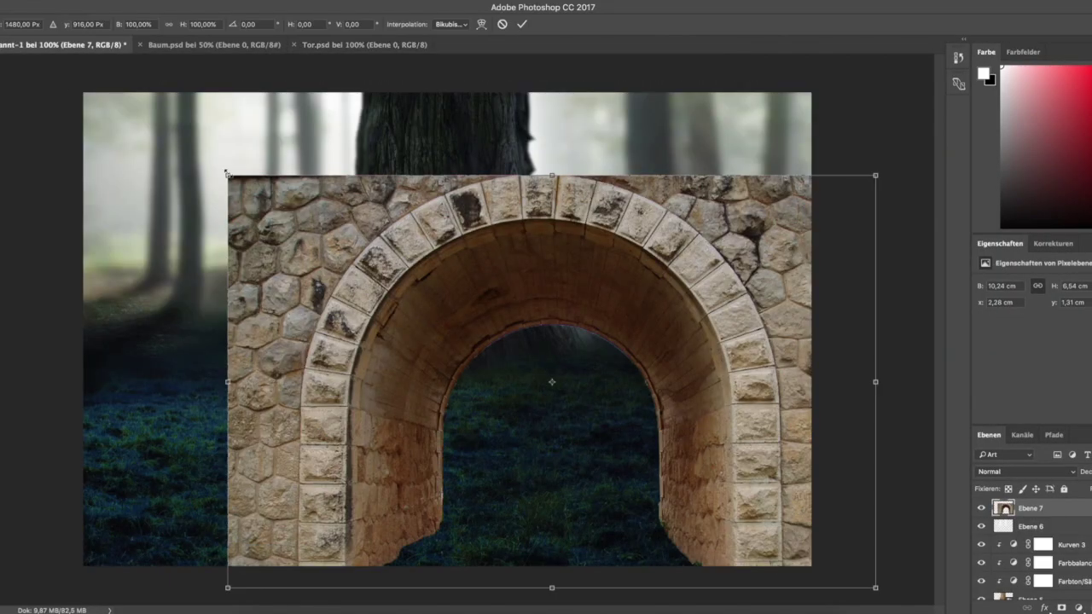
pyautogui.moveTo(228, 175); pyautogui.dragTo(500, 349)
pyautogui.moveTo(703, 390)
pyautogui.mouseDown()
pyautogui.moveTo(431, 205)
pyautogui.moveTo(480, 213)
pyautogui.mouseUp()
pyautogui.moveTo(622, 162)
pyautogui.mouseDown()
pyautogui.moveTo(561, 206)
pyautogui.moveTo(568, 216)
pyautogui.mouseUp()
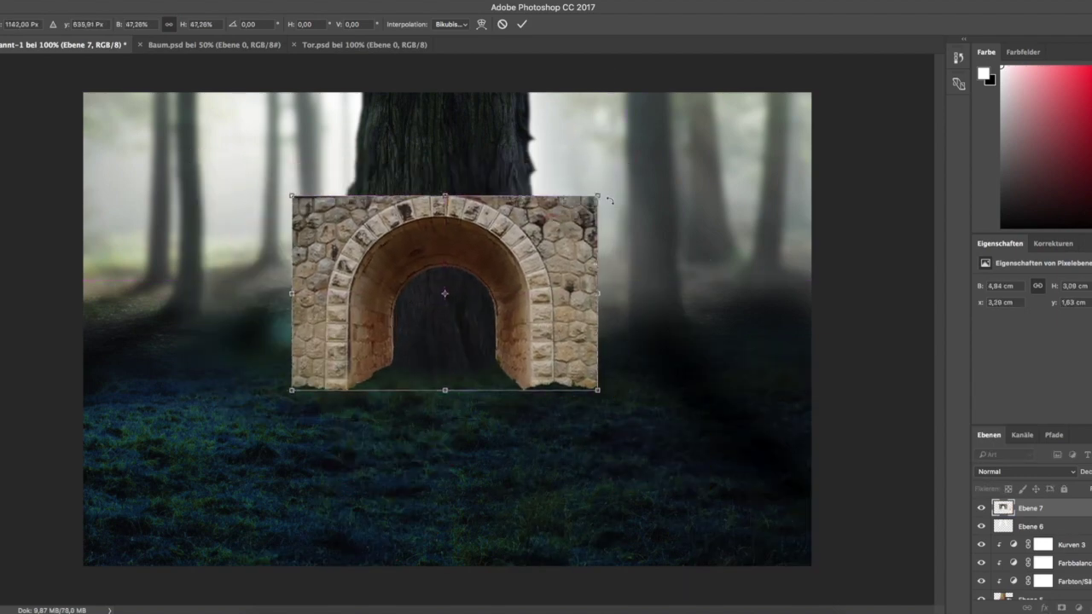
pyautogui.moveTo(569, 215); pyautogui.dragTo(584, 213)
pyautogui.moveTo(471, 234)
pyautogui.mouseDown()
pyautogui.moveTo(486, 235)
pyautogui.moveTo(487, 217)
pyautogui.mouseUp()
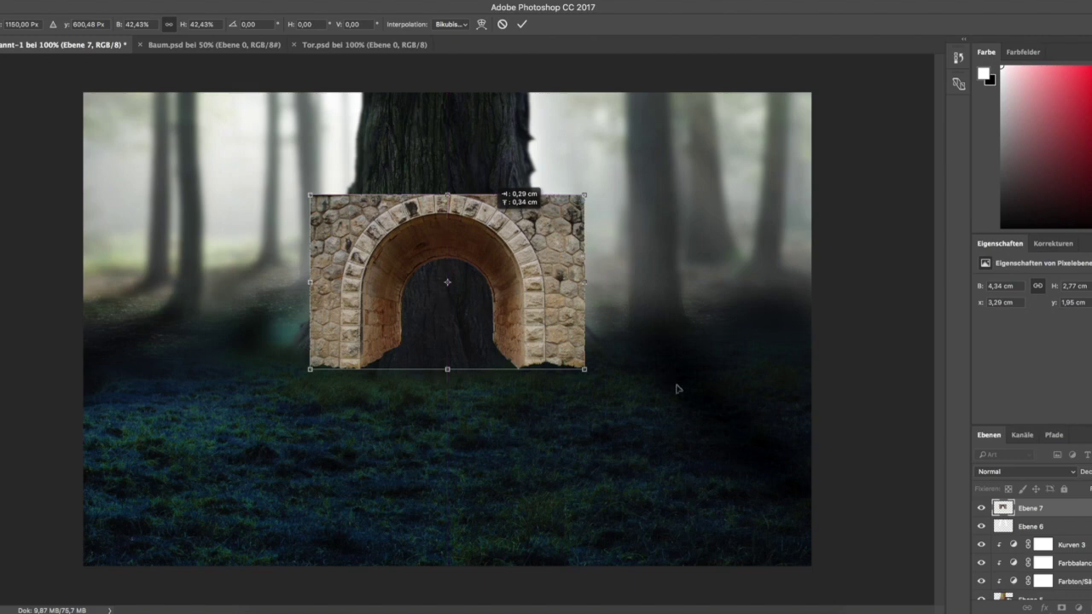
pyautogui.click(521, 23)
# Add a layer mask to the arch and paint out its square wall edges.
pyautogui.click(1062, 608)
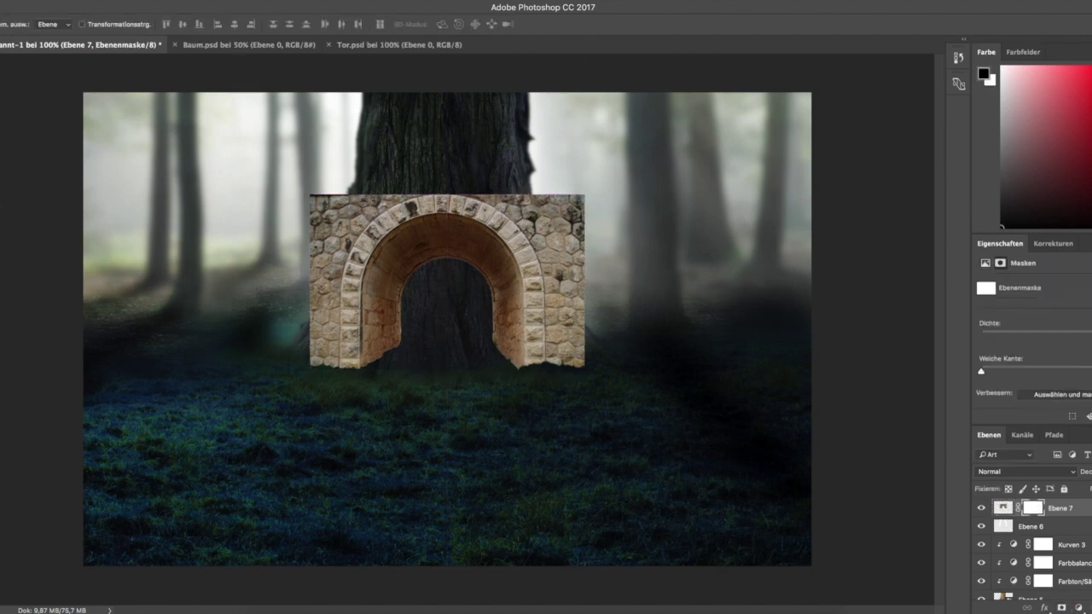
pyautogui.press('b')
pyautogui.moveTo(580, 461)
pyautogui.mouseDown()
pyautogui.moveTo(566, 204)
pyautogui.moveTo(521, 371)
pyautogui.moveTo(597, 277)
pyautogui.moveTo(627, 267)
pyautogui.mouseUp()
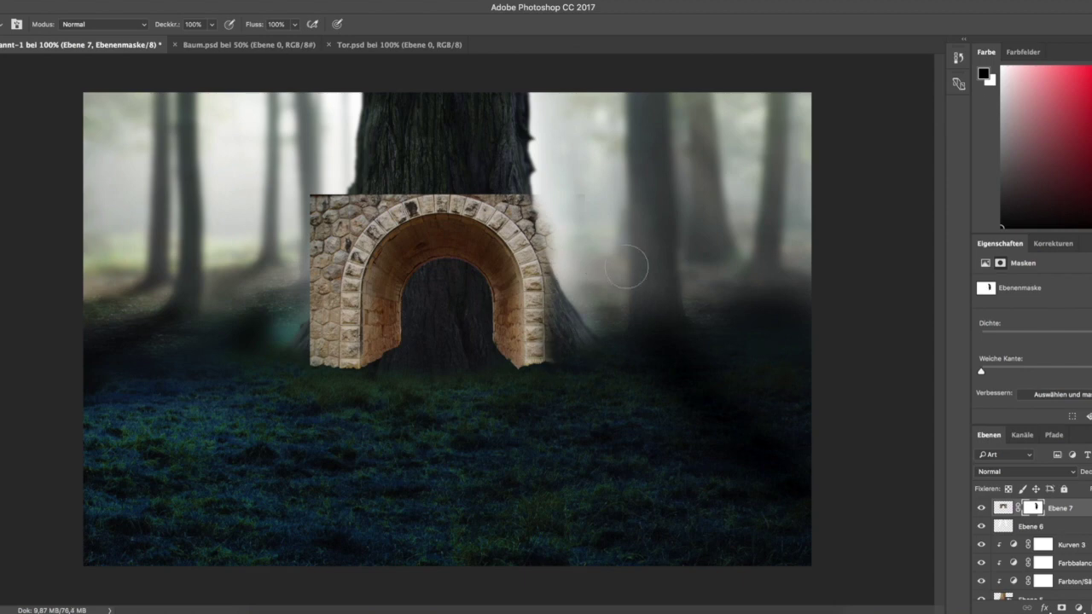
pyautogui.moveTo(508, 186)
pyautogui.mouseDown()
pyautogui.moveTo(551, 256)
pyautogui.moveTo(546, 196)
pyautogui.mouseUp()
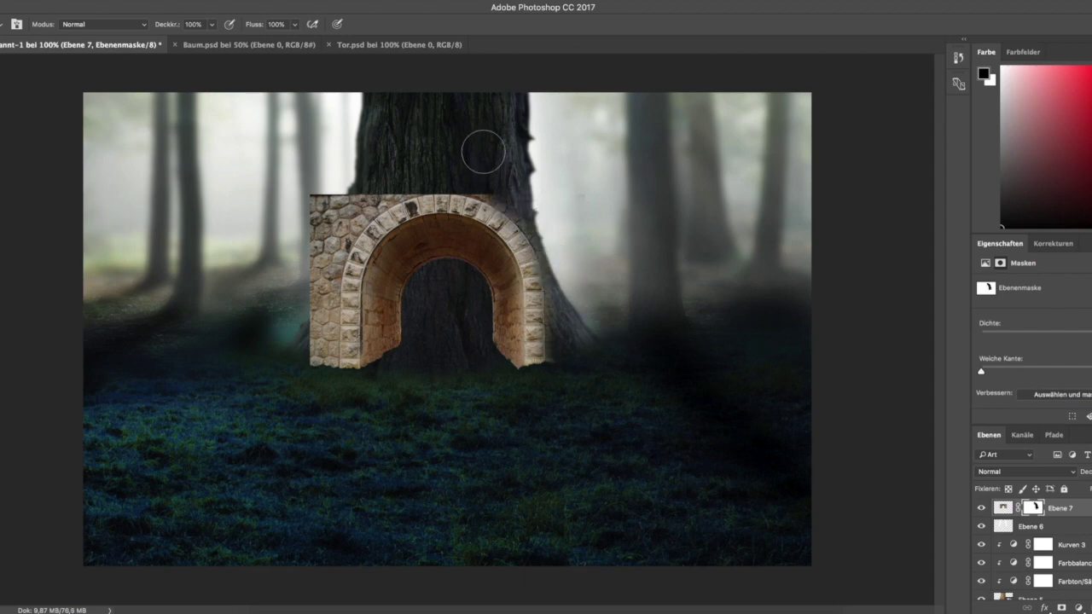
pyautogui.moveTo(409, 183)
pyautogui.mouseDown()
pyautogui.moveTo(328, 193)
pyautogui.moveTo(295, 281)
pyautogui.moveTo(380, 192)
pyautogui.moveTo(333, 256)
pyautogui.moveTo(302, 381)
pyautogui.mouseUp()
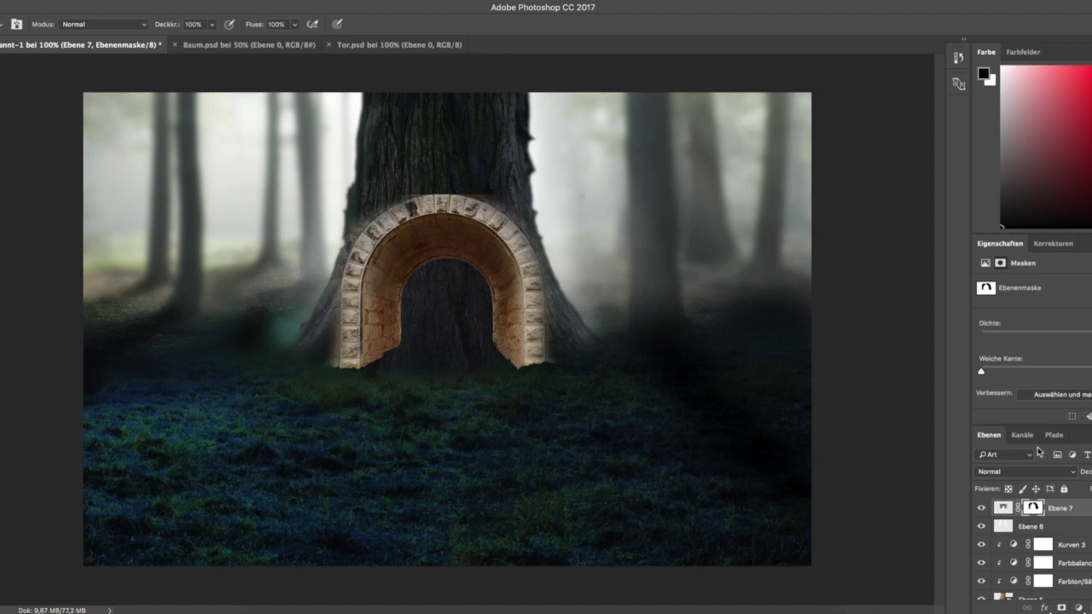
# Tint the arch with a Color Balance layer and darken it strongly with Curves.
pyautogui.click(1080, 607)
pyautogui.click(1062, 447)
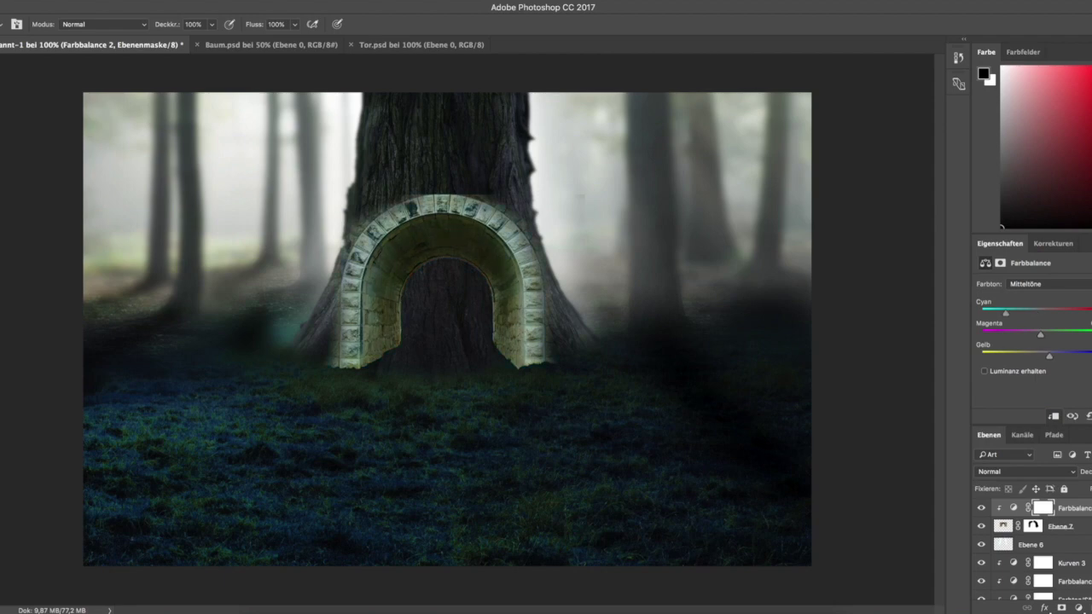
pyautogui.click(1080, 607)
pyautogui.click(1062, 422)
pyautogui.moveTo(1066, 336); pyautogui.dragTo(1080, 376)
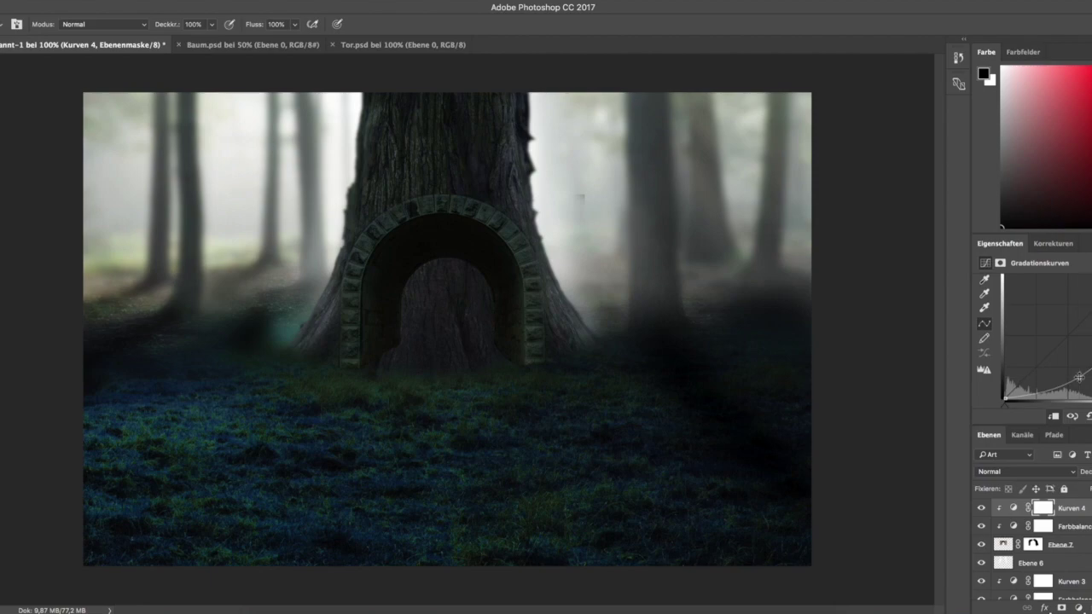
pyautogui.click(64, 0)
# Open wald.jpg, move it into the composite, and flip it horizontally.
pyautogui.click(386, 213)
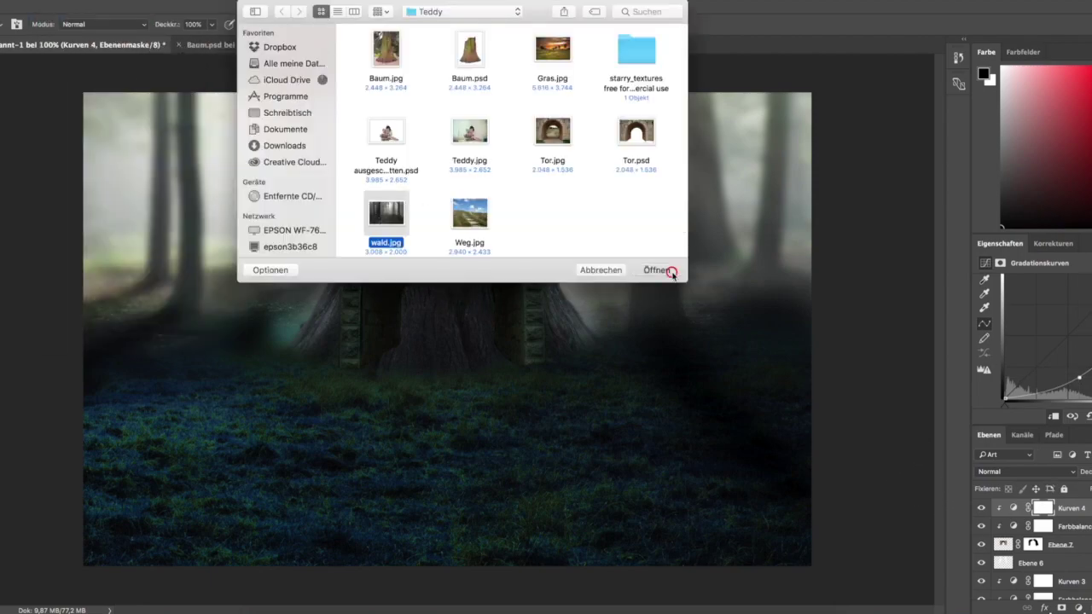
pyautogui.click(671, 271)
pyautogui.press('v')
pyautogui.moveTo(444, 293); pyautogui.dragTo(497, 325)
pyautogui.hotkey('ctrl', 't')
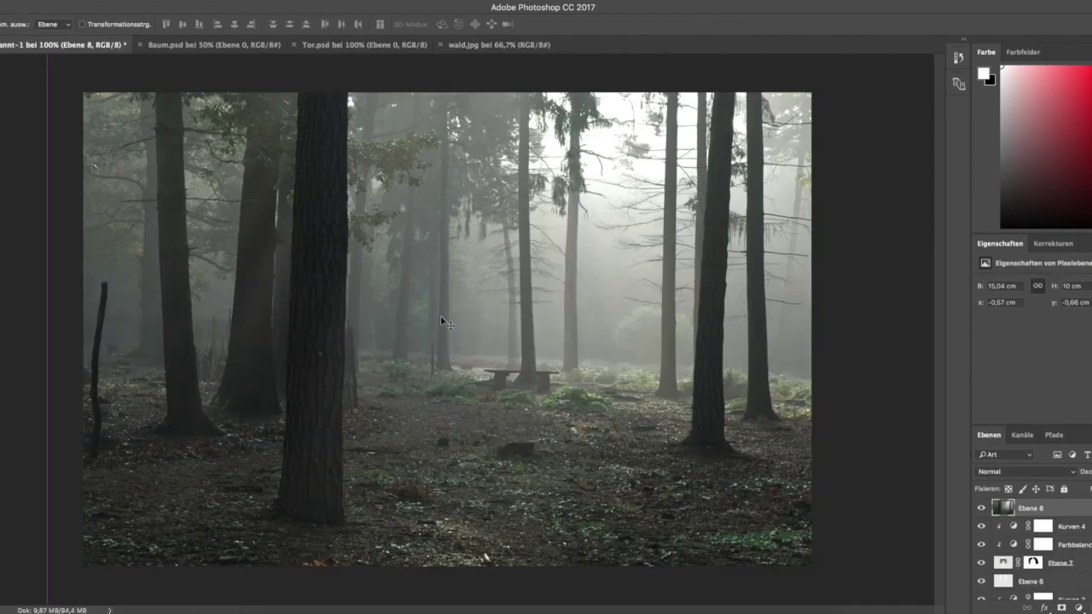
pyautogui.rightClick(440, 316)
pyautogui.click(477, 382)
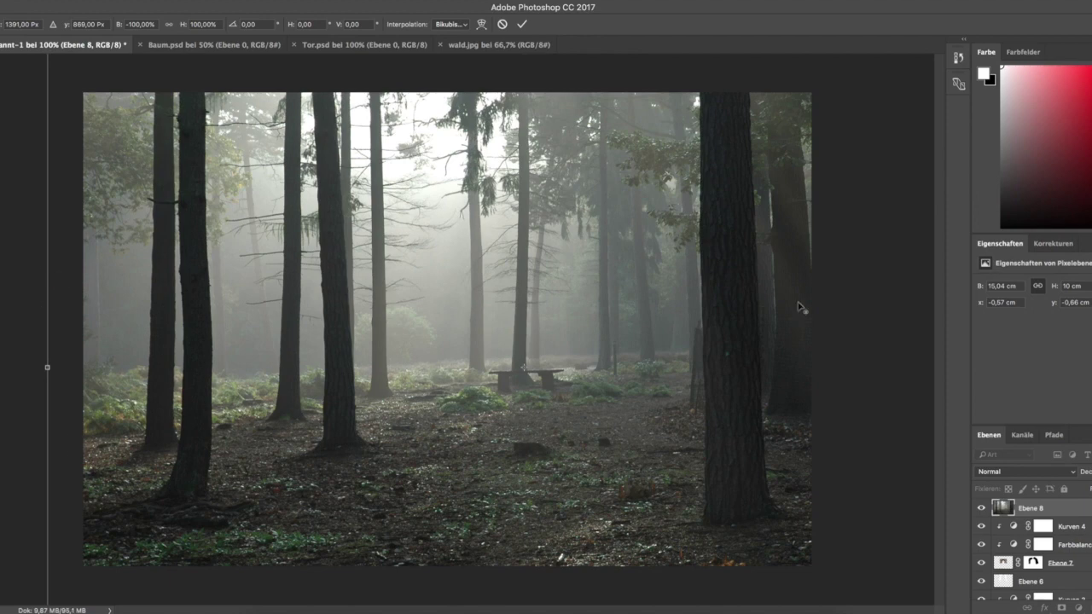
# Scale the forest photo to cover the arch, place it above the arch, and clip it.
pyautogui.hotkey('ctrl', '-')
pyautogui.moveTo(179, 142)
pyautogui.mouseDown()
pyautogui.moveTo(756, 441)
pyautogui.moveTo(759, 488)
pyautogui.mouseUp()
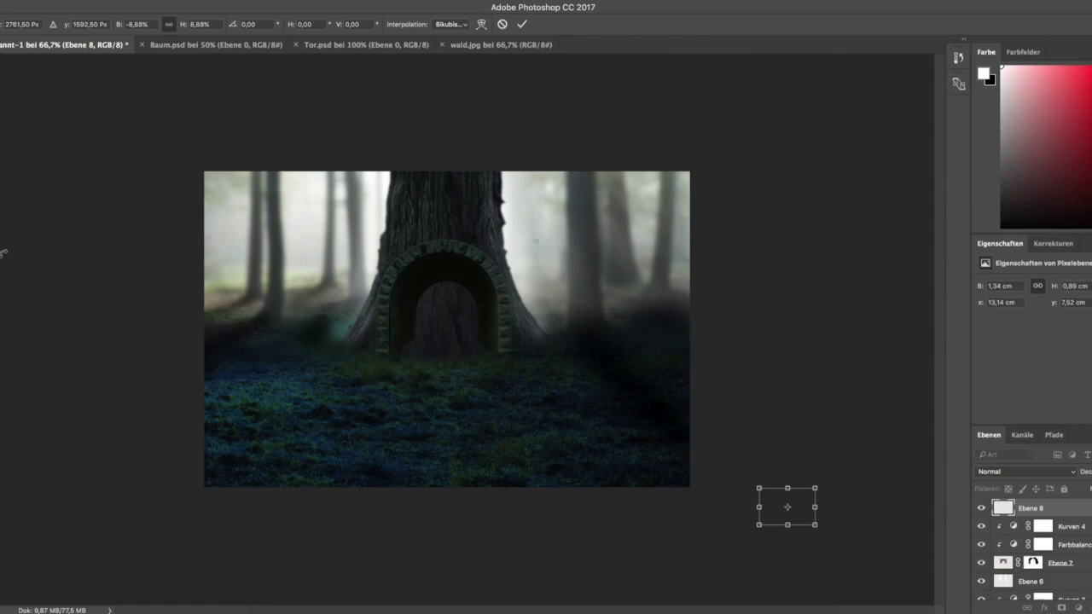
pyautogui.press('Escape')
pyautogui.moveTo(816, 488)
pyautogui.mouseDown()
pyautogui.moveTo(857, 457)
pyautogui.moveTo(462, 326)
pyautogui.mouseUp()
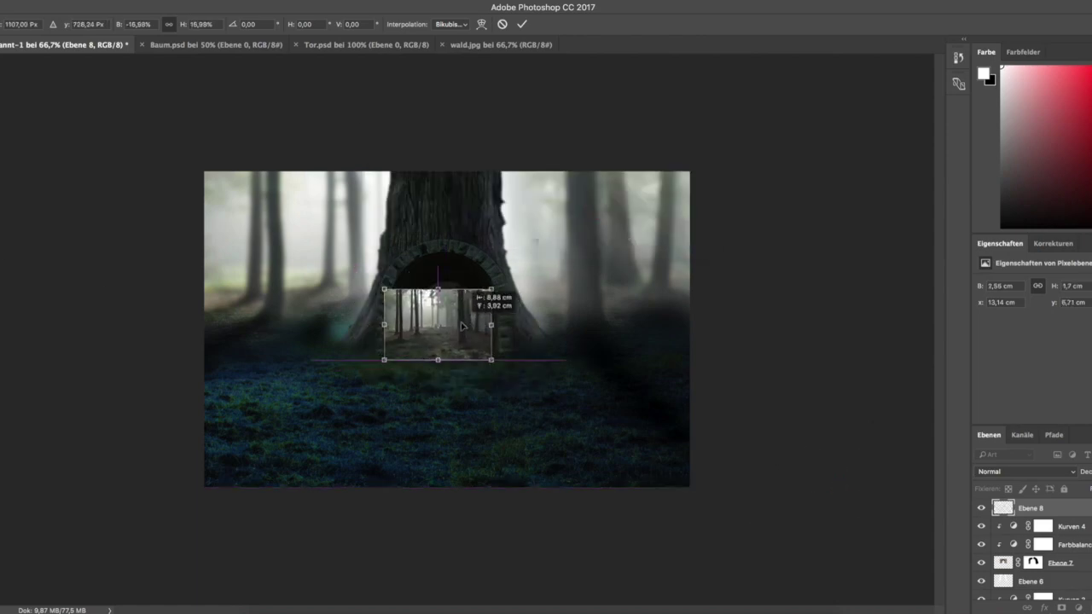
pyautogui.moveTo(491, 289); pyautogui.dragTo(559, 244)
pyautogui.moveTo(515, 318); pyautogui.dragTo(509, 317)
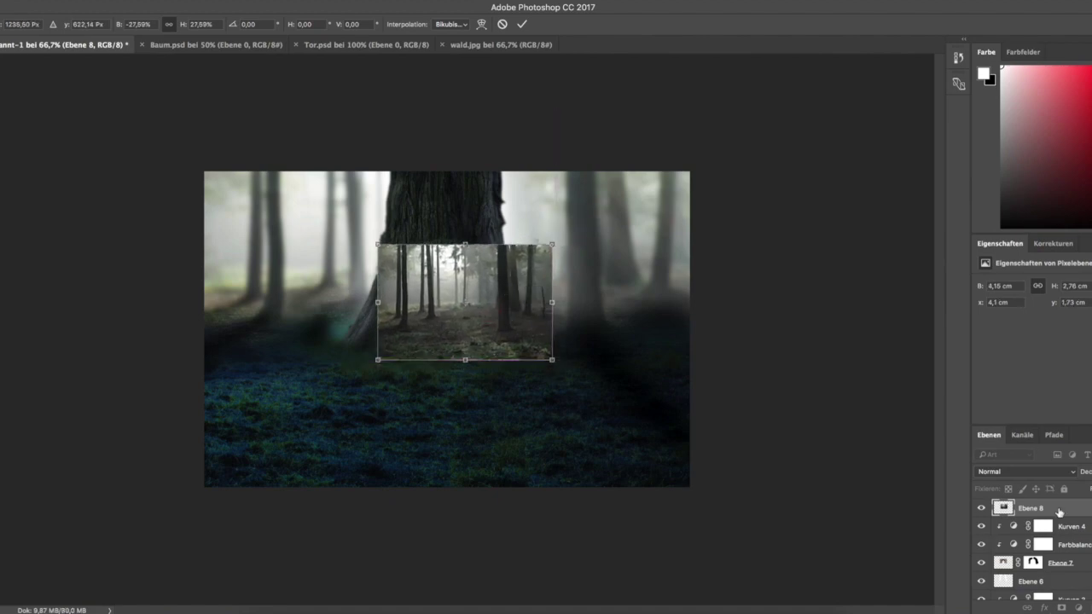
pyautogui.click(522, 24)
pyautogui.moveTo(1083, 510); pyautogui.dragTo(1077, 556)
pyautogui.hotkey('ctrl', 'alt', 'g')
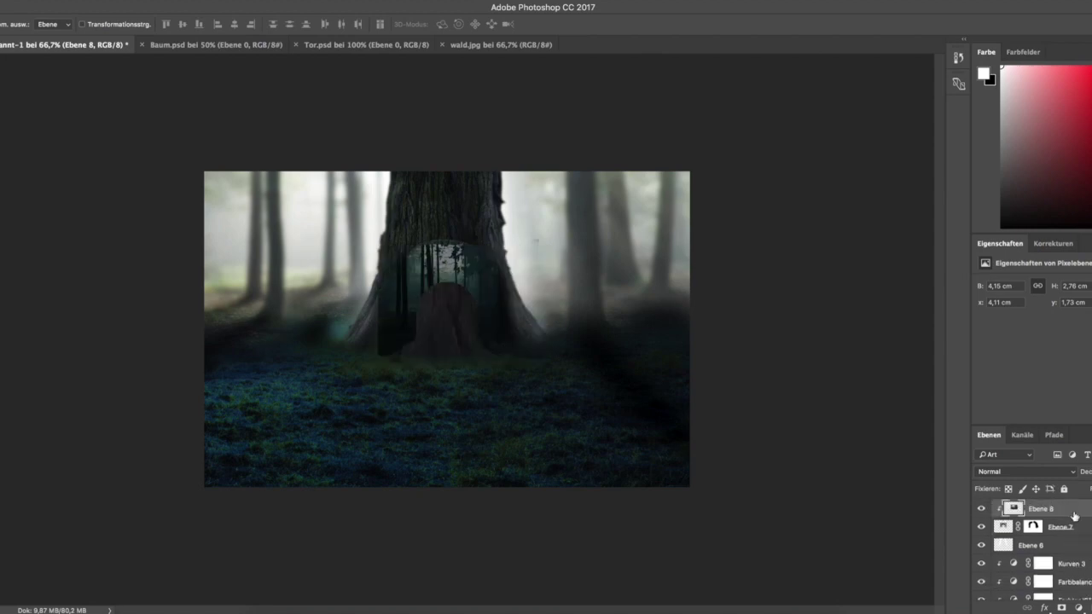
# Mask the forest photo in black along its right, left and top edges, leaving only the archway view.
pyautogui.click(1062, 608)
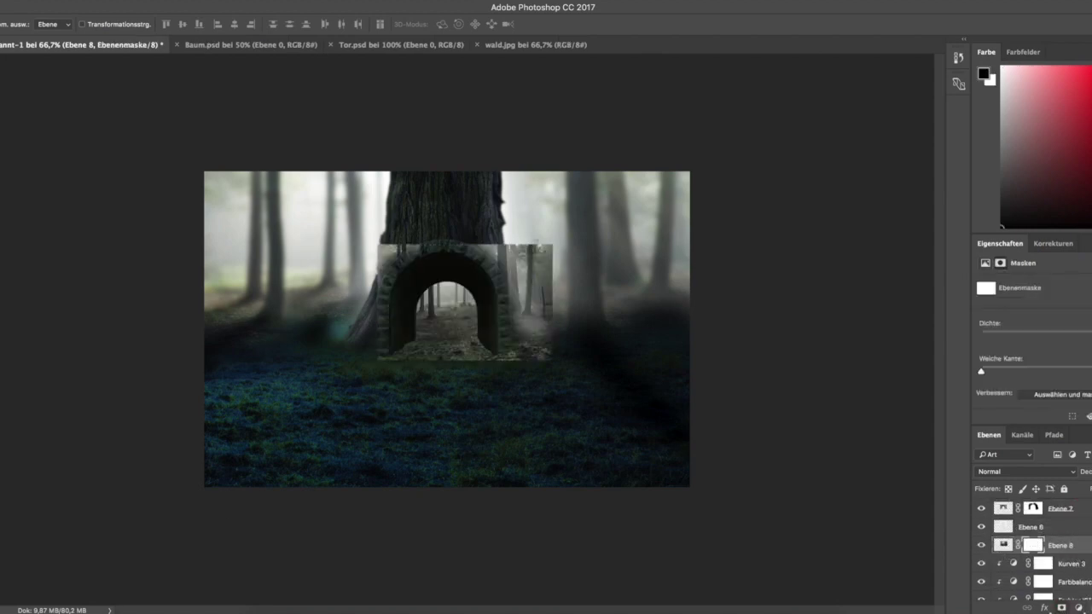
pyautogui.press('b')
pyautogui.press('x')
pyautogui.moveTo(539, 354)
pyautogui.mouseDown()
pyautogui.moveTo(512, 251)
pyautogui.moveTo(515, 359)
pyautogui.mouseUp()
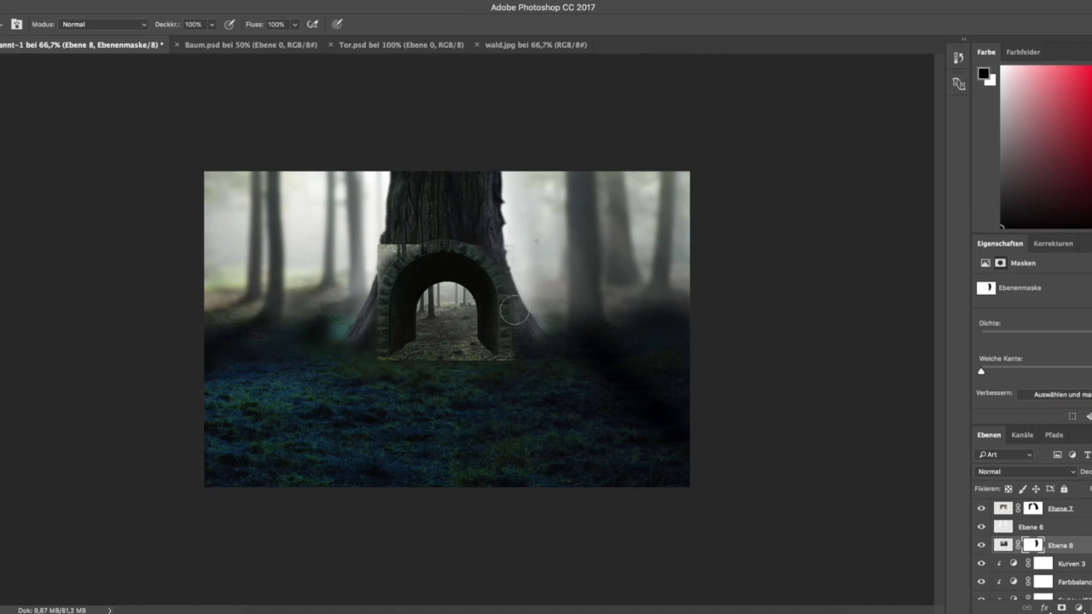
pyautogui.moveTo(489, 240)
pyautogui.mouseDown()
pyautogui.moveTo(379, 359)
pyautogui.moveTo(471, 367)
pyautogui.mouseUp()
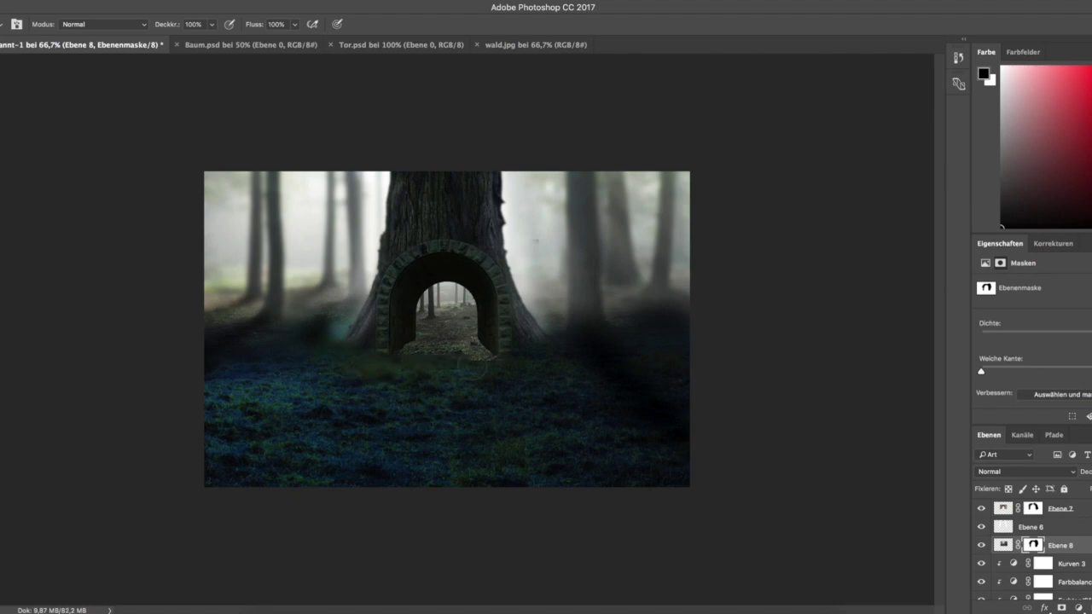
pyautogui.click(1033, 509)
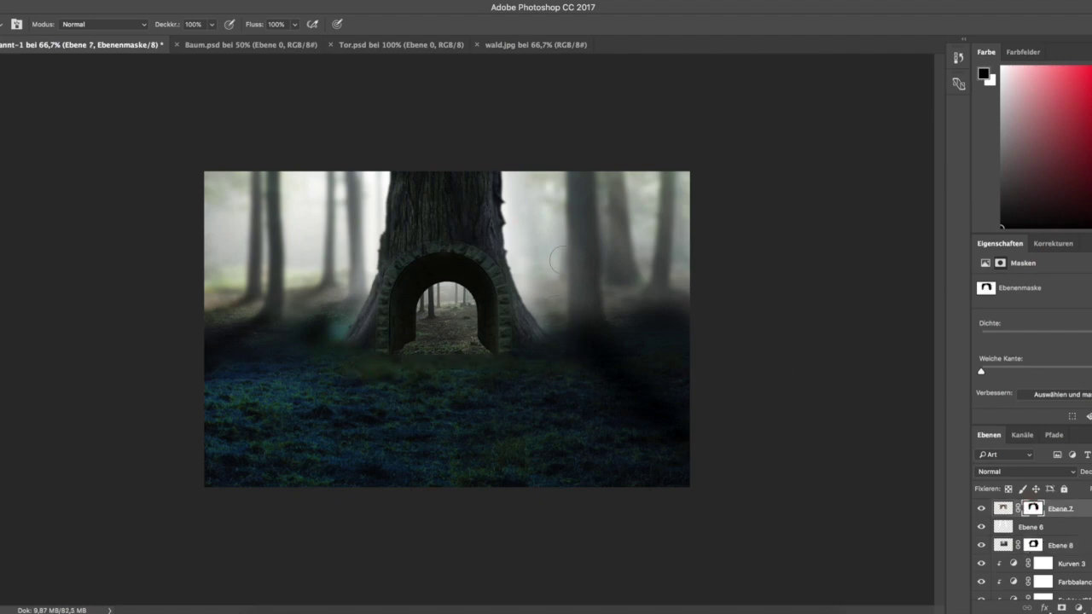
# Add a Kurven 5 curves layer below Ebene 6 and raise its curve to brighten the arch.
pyautogui.click(1081, 608)
pyautogui.click(1071, 430)
pyautogui.moveTo(1085, 507); pyautogui.dragTo(1071, 555)
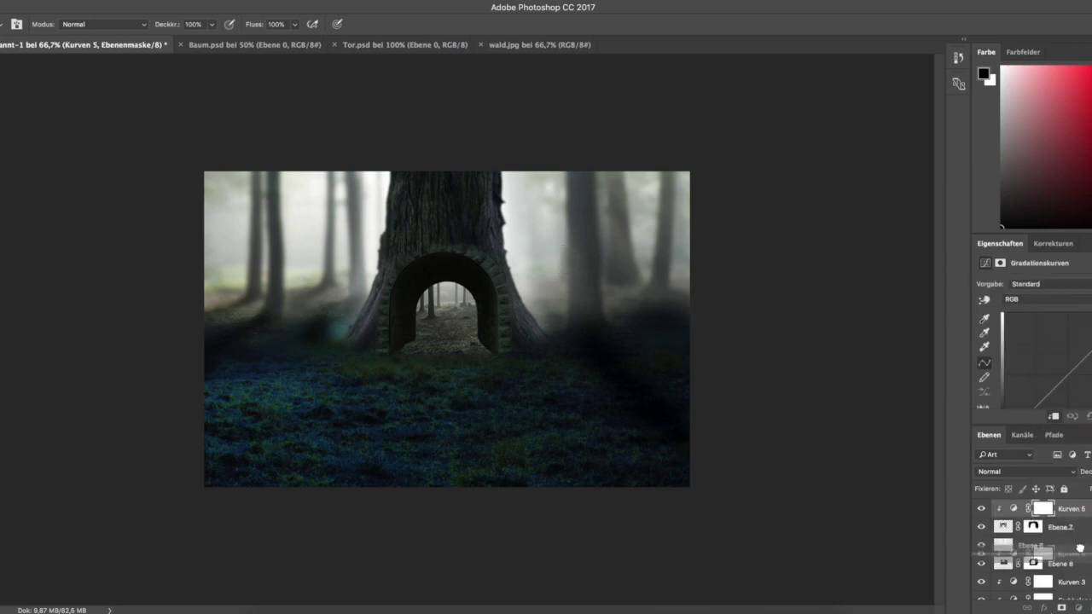
pyautogui.scroll(-2, 1061, 366)
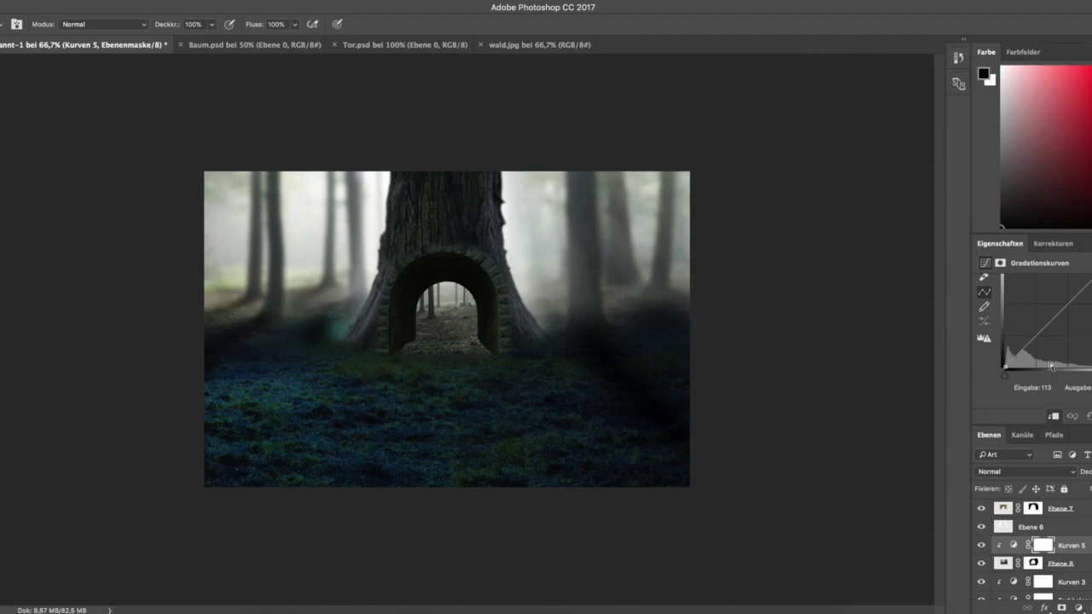
pyautogui.moveTo(1058, 318); pyautogui.dragTo(1051, 297)
pyautogui.scroll(2, 1084, 349)
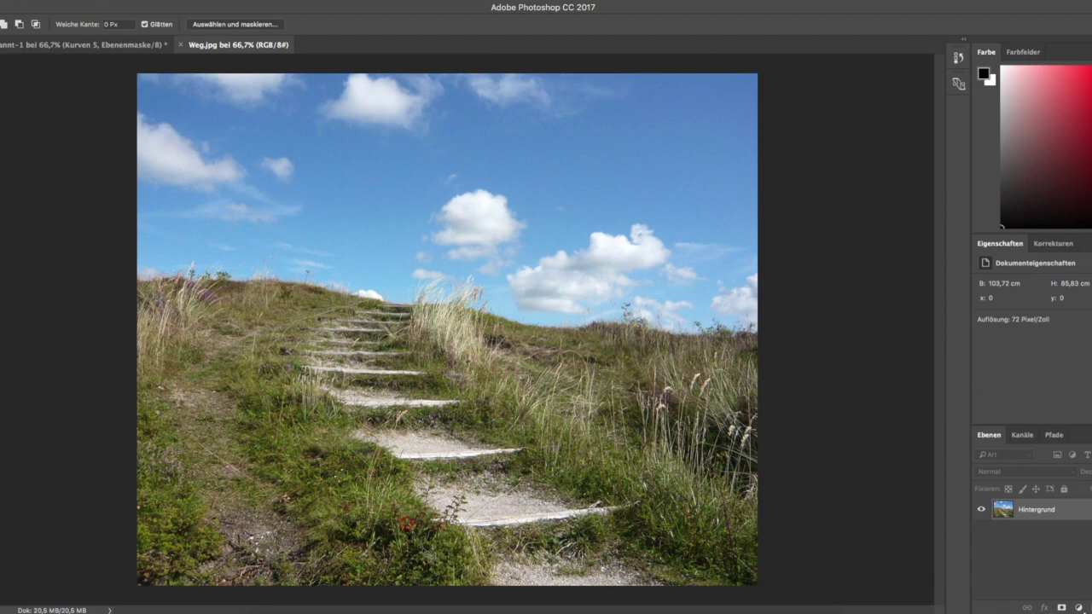
# Lasso the grassy stone steps in Weg.jpg and drag them into the composite as Ebene 9.
pyautogui.moveTo(445, 596); pyautogui.dragTo(542, 447)
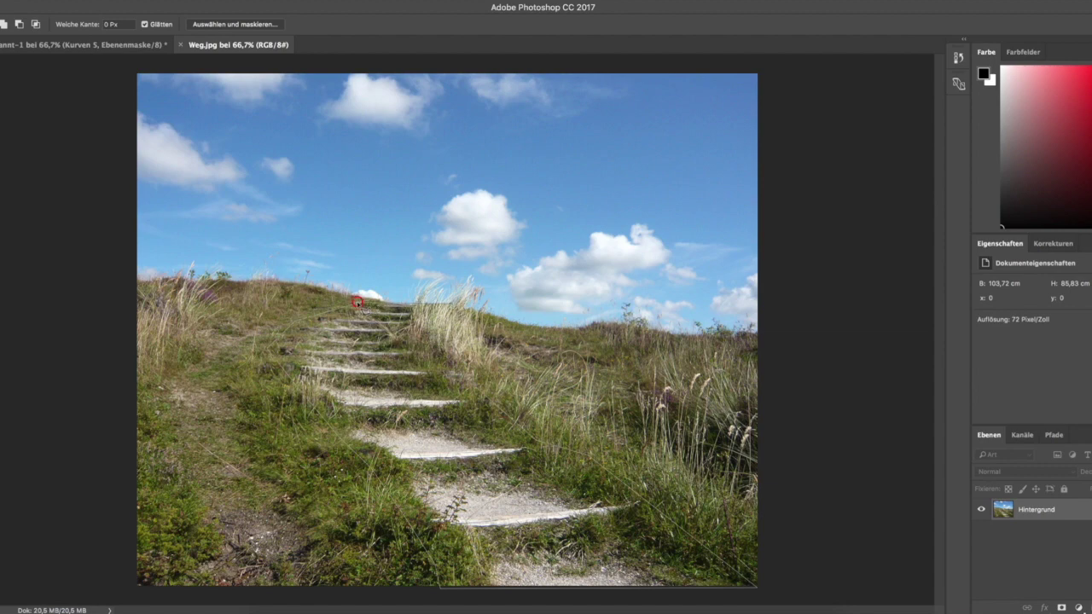
pyautogui.press('v')
pyautogui.moveTo(282, 333)
pyautogui.mouseDown()
pyautogui.moveTo(68, 47)
pyautogui.moveTo(427, 380)
pyautogui.mouseUp()
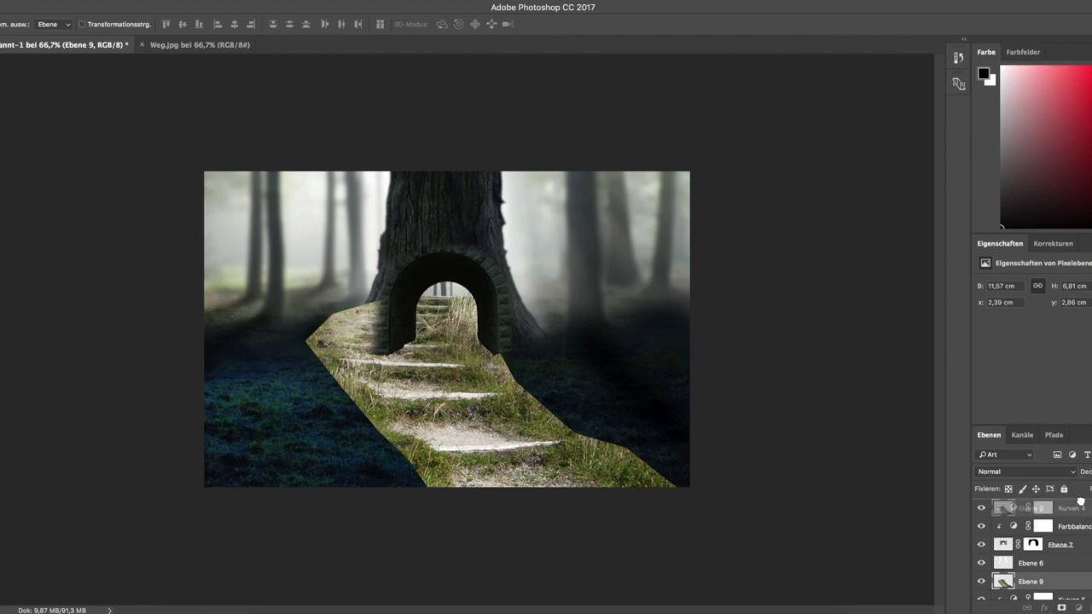
# Move the stairs layer to the top of the stack, then shrink and position the stairs.
pyautogui.moveTo(1081, 501); pyautogui.dragTo(1077, 506)
pyautogui.hotkey('ctrl', 't')
pyautogui.moveTo(448, 367); pyautogui.dragTo(455, 418)
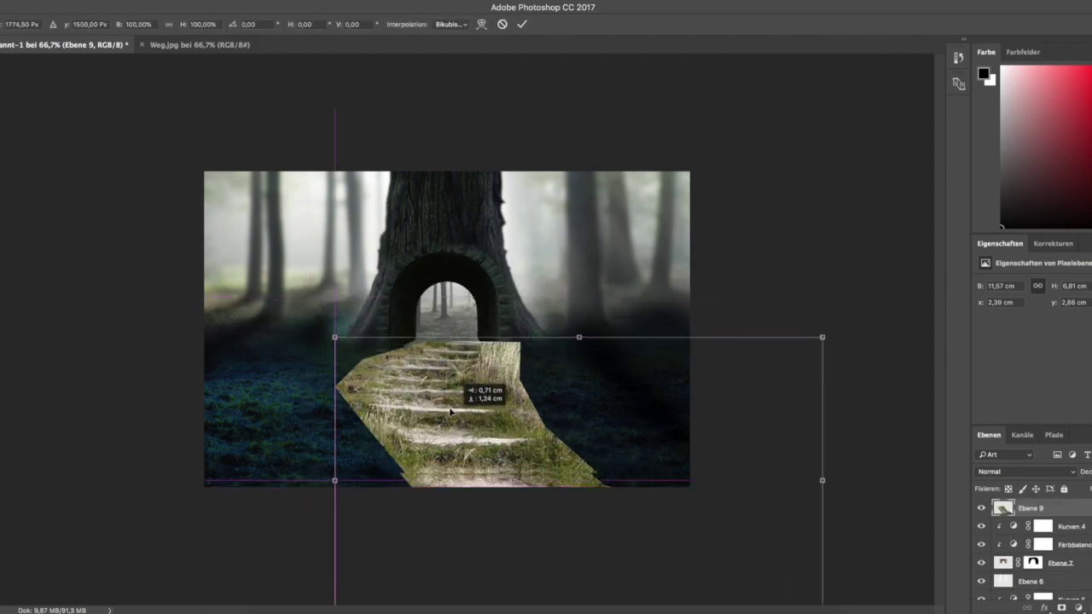
pyautogui.moveTo(454, 418); pyautogui.dragTo(456, 419)
pyautogui.moveTo(821, 344); pyautogui.dragTo(744, 407)
pyautogui.moveTo(443, 448); pyautogui.dragTo(453, 378)
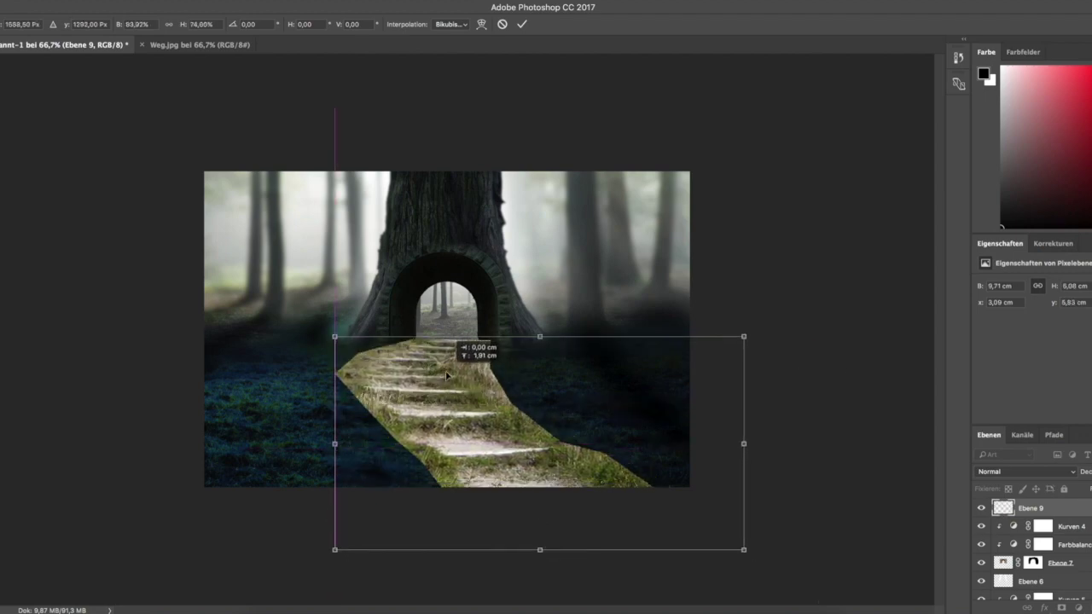
pyautogui.moveTo(453, 378); pyautogui.dragTo(443, 372)
# Warp the stairs so they taper into the tunnel, then give them a layer mask.
pyautogui.rightClick(447, 391)
pyautogui.click(497, 469)
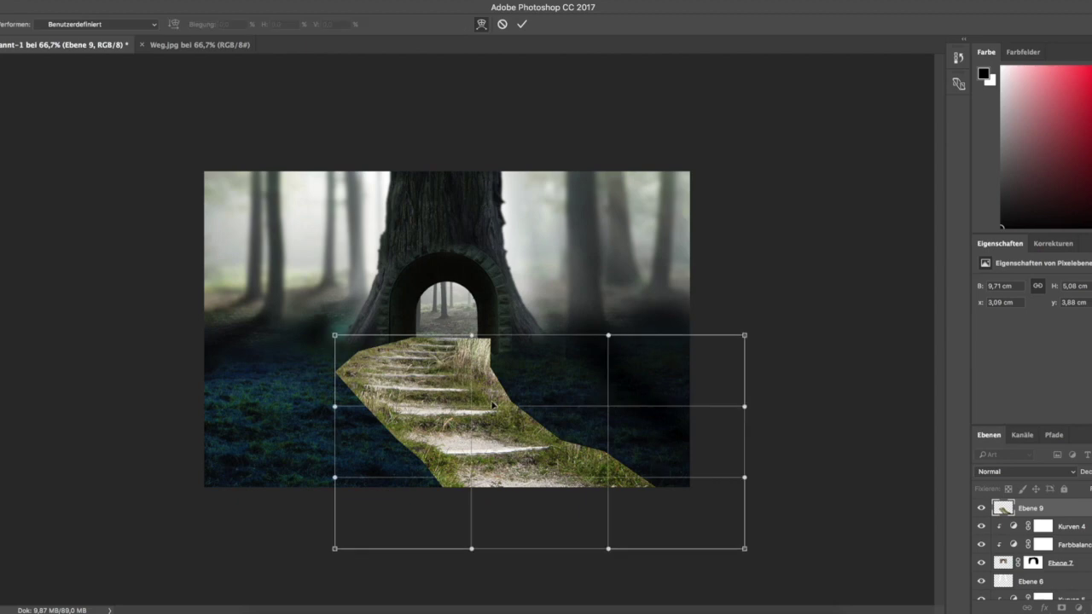
pyautogui.moveTo(419, 354); pyautogui.dragTo(448, 390)
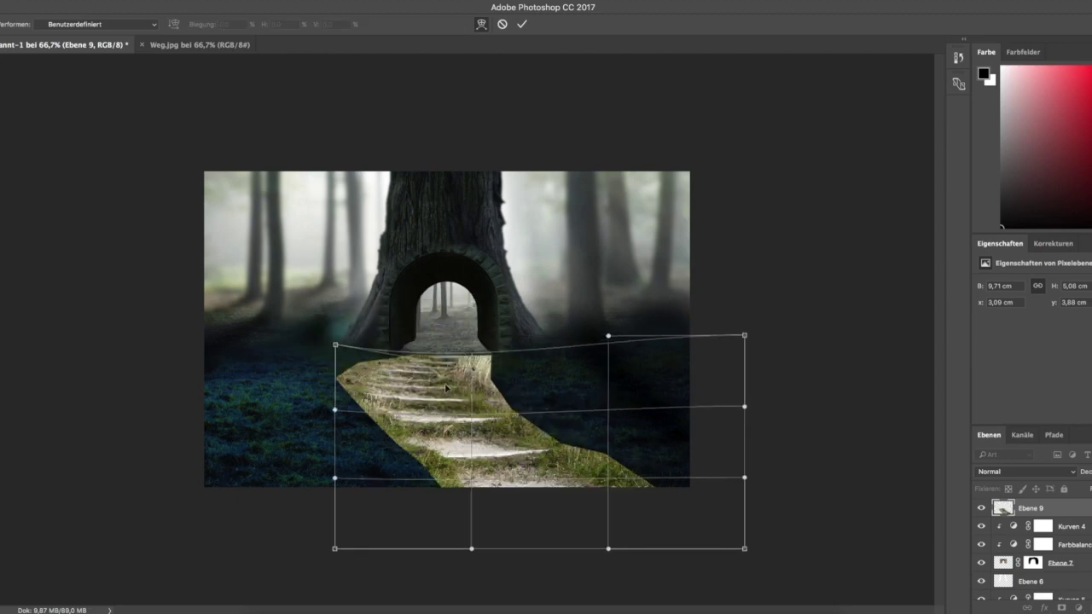
pyautogui.moveTo(433, 369); pyautogui.dragTo(481, 348)
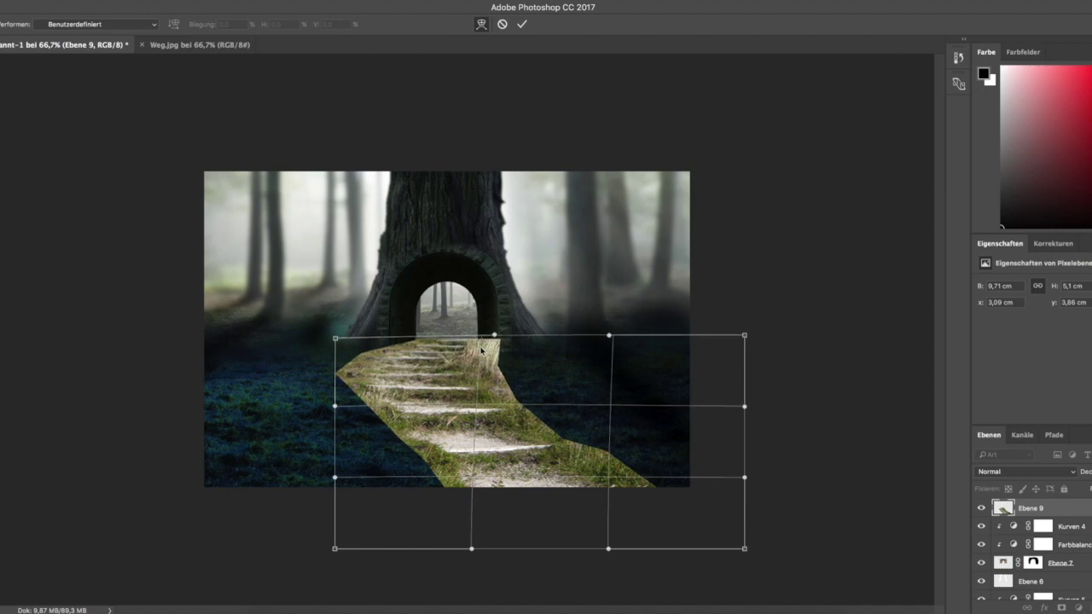
pyautogui.moveTo(363, 393); pyautogui.dragTo(456, 453)
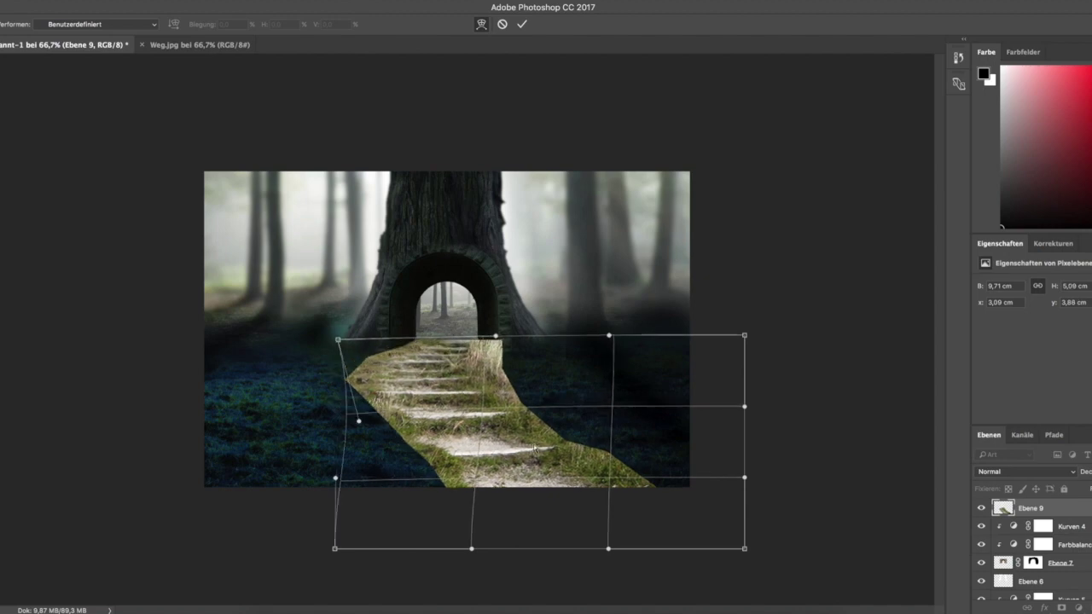
pyautogui.moveTo(461, 382); pyautogui.dragTo(447, 344)
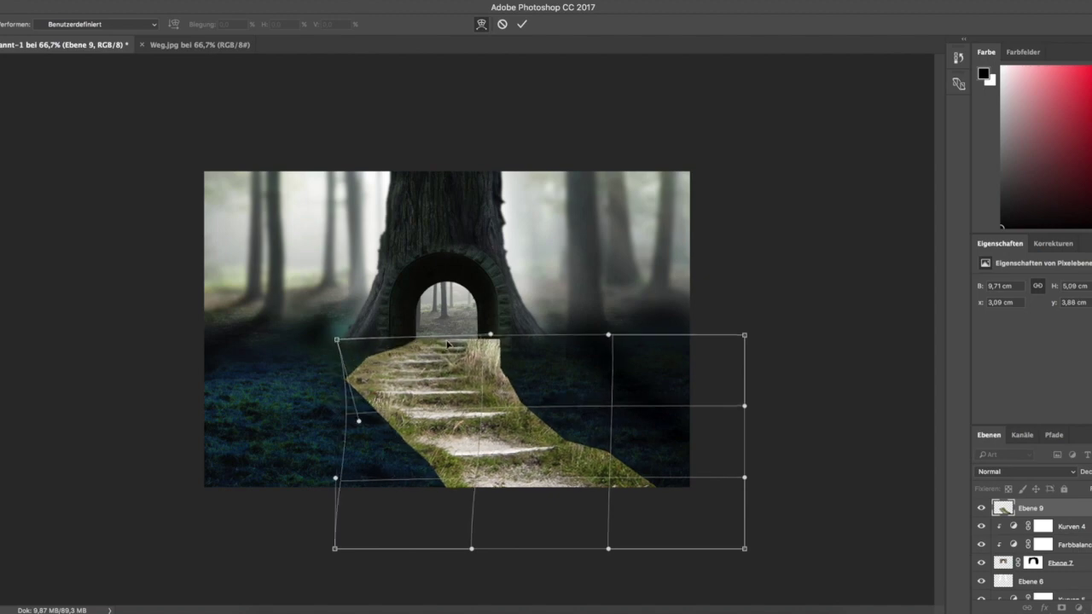
pyautogui.click(522, 24)
pyautogui.click(1065, 607)
# Softly mask the stairs' left edge and the grass near the tunnel.
pyautogui.press('b')
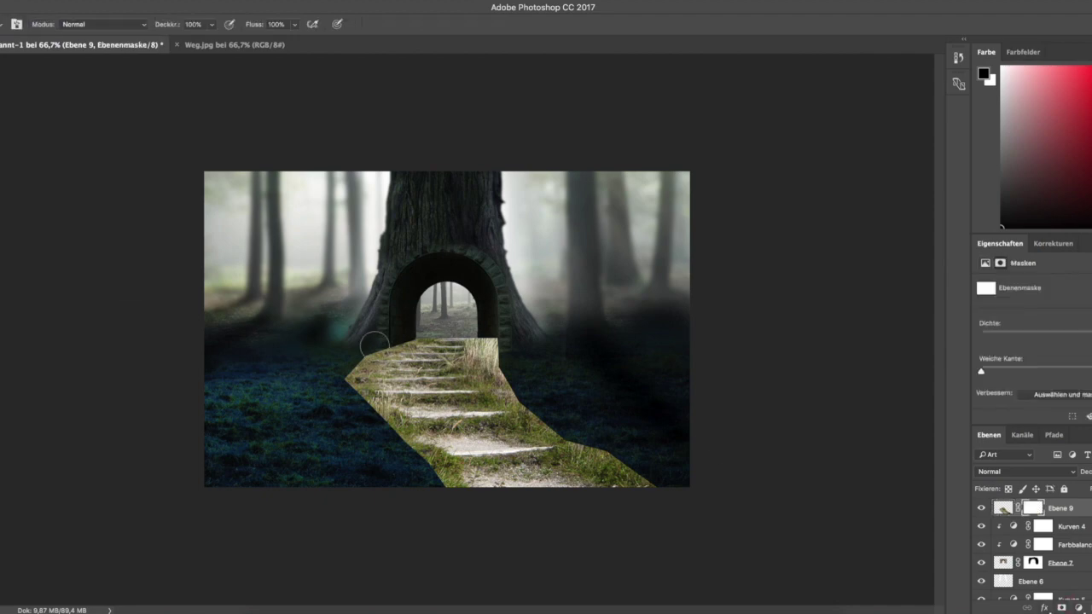
pyautogui.moveTo(350, 369); pyautogui.dragTo(398, 453)
pyautogui.moveTo(482, 332)
pyautogui.mouseDown()
pyautogui.moveTo(488, 359)
pyautogui.moveTo(685, 482)
pyautogui.mouseUp()
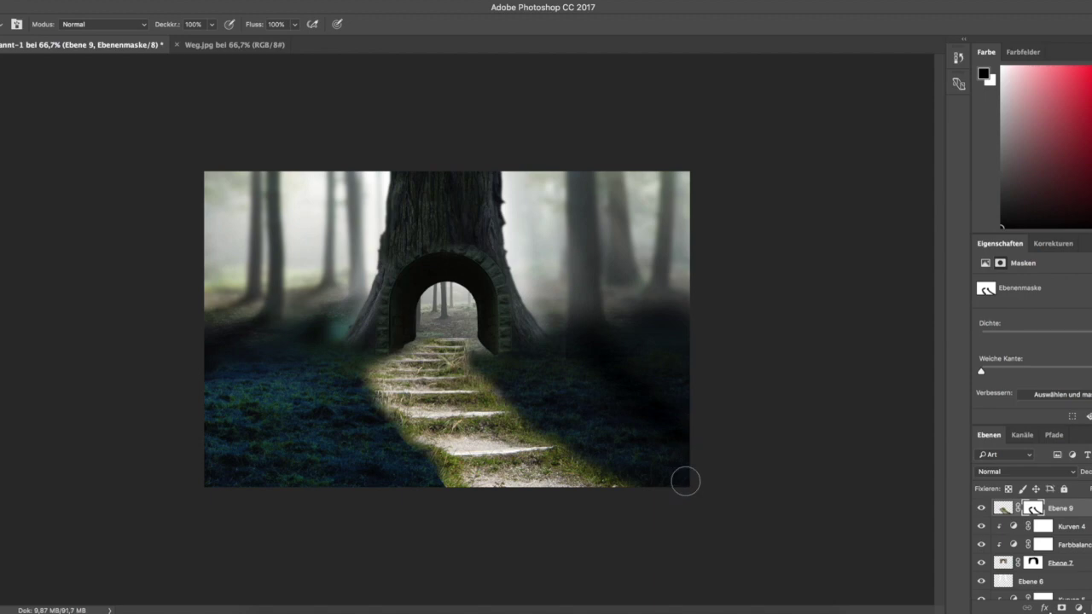
# Shift and re-warp the stairs layer so its top edge fits the arch opening.
pyautogui.click(1004, 509)
pyautogui.hotkey('ctrl', 't')
pyautogui.moveTo(453, 423); pyautogui.dragTo(468, 424)
pyautogui.rightClick(458, 361)
pyautogui.click(512, 441)
pyautogui.moveTo(433, 343); pyautogui.dragTo(402, 392)
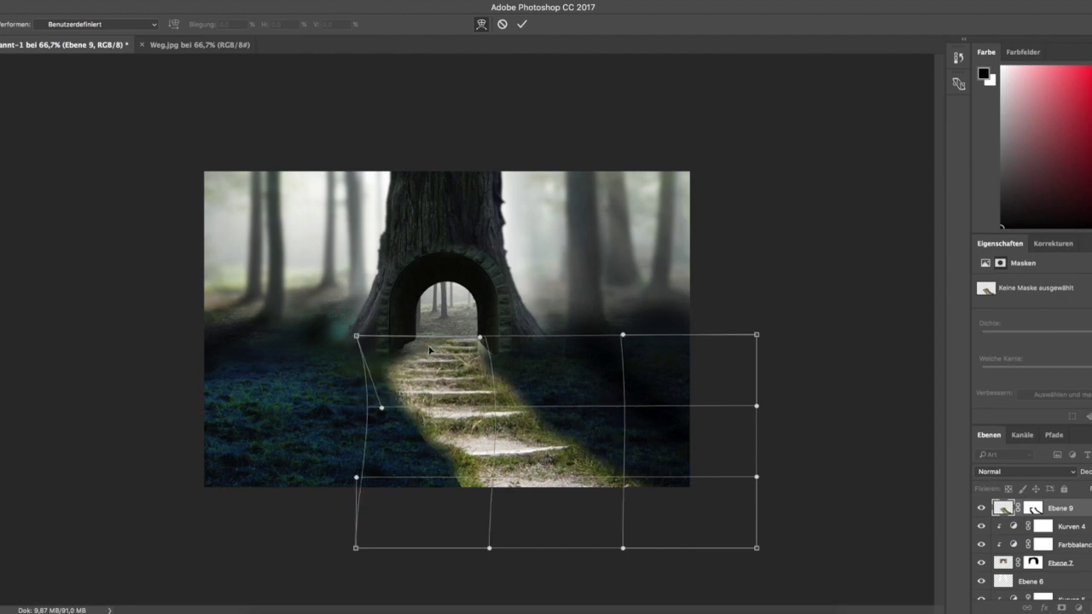
pyautogui.moveTo(431, 350); pyautogui.dragTo(424, 343)
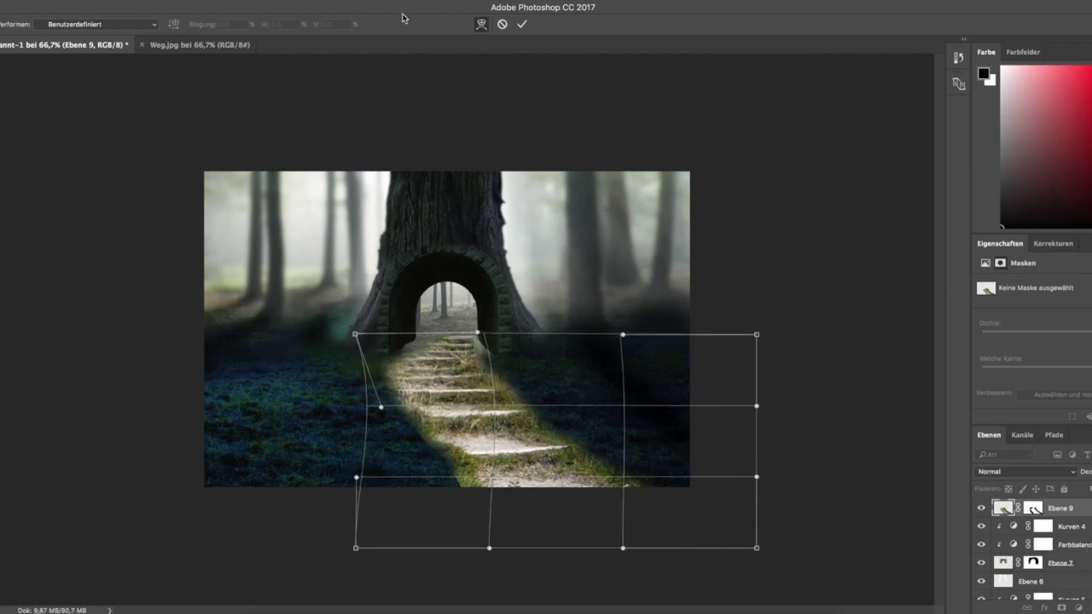
pyautogui.click(523, 25)
pyautogui.click(1034, 509)
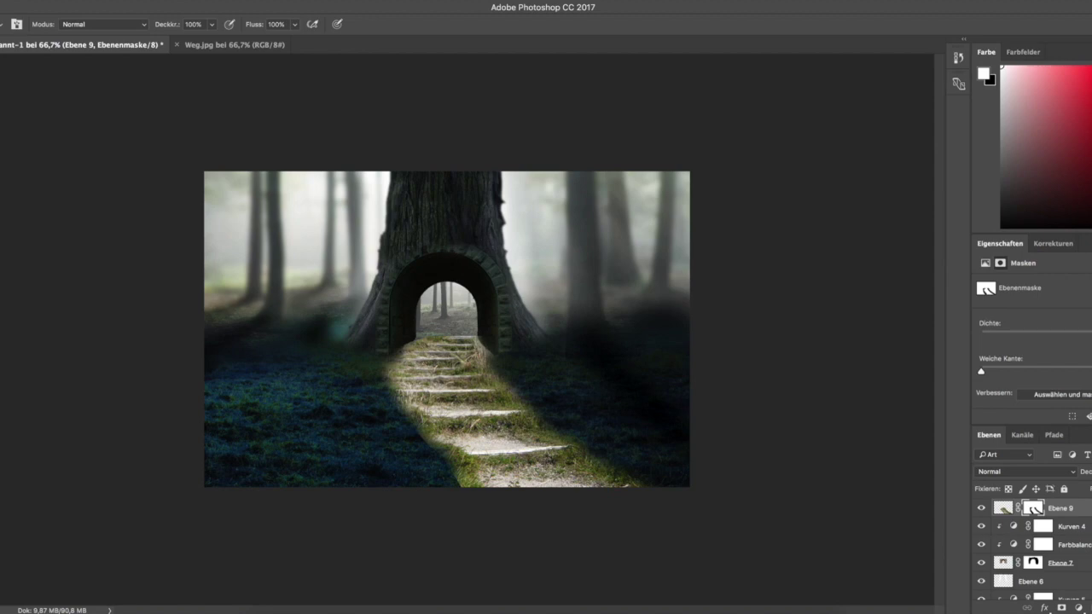
pyautogui.press('v')
pyautogui.click(235, 44)
# Bring a second copy of the steps in and shrink it onto the steps inside the arch.
pyautogui.moveTo(218, 162)
pyautogui.mouseDown()
pyautogui.moveTo(149, 103)
pyautogui.moveTo(573, 433)
pyautogui.mouseUp()
pyautogui.hotkey('ctrl', 't')
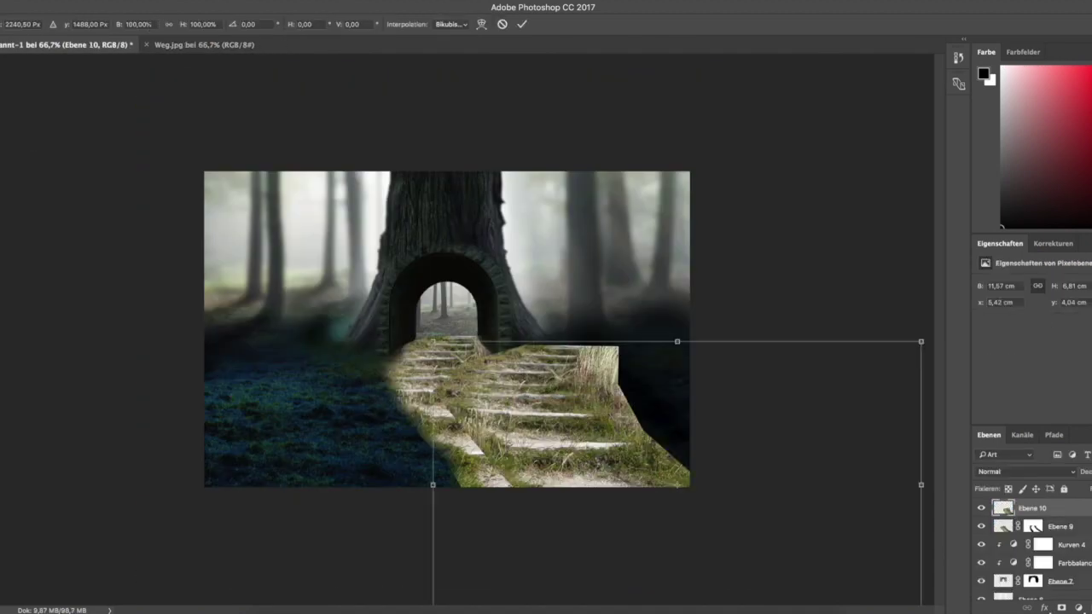
pyautogui.moveTo(922, 341); pyautogui.dragTo(642, 510)
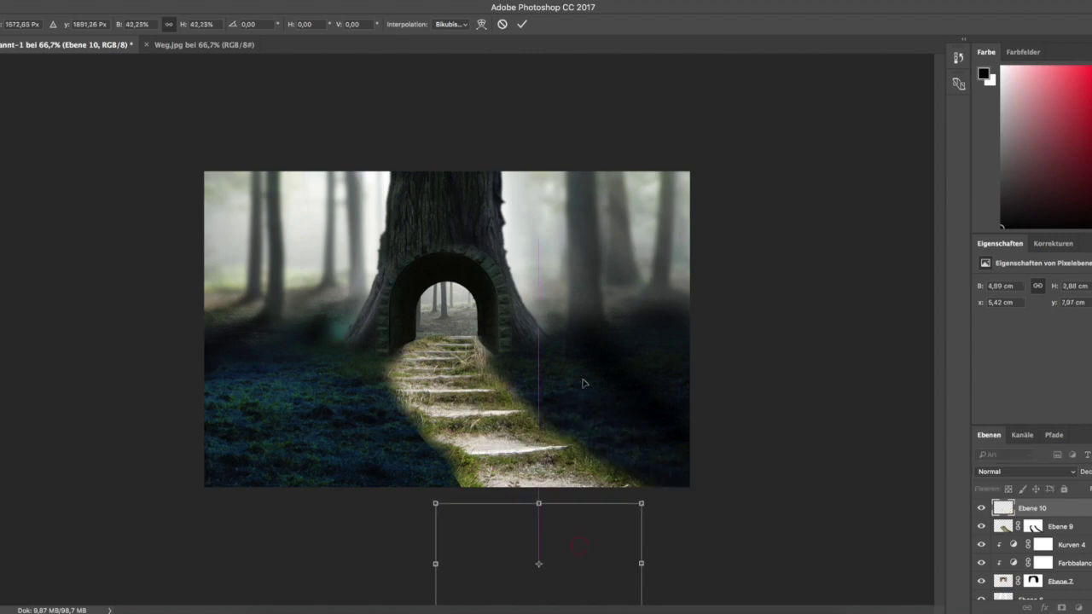
pyautogui.moveTo(586, 537); pyautogui.dragTo(597, 350)
pyautogui.moveTo(554, 390); pyautogui.dragTo(556, 385)
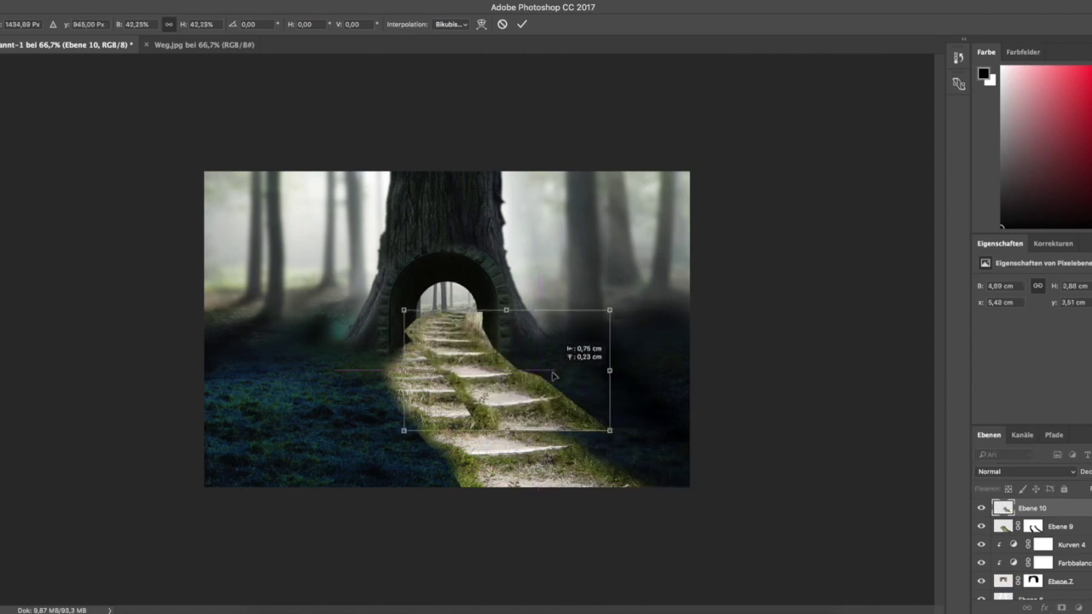
pyautogui.moveTo(553, 386); pyautogui.dragTo(552, 377)
# Warp the top of the small stairs copy and add a layer mask to it.
pyautogui.rightClick(467, 331)
pyautogui.click(491, 416)
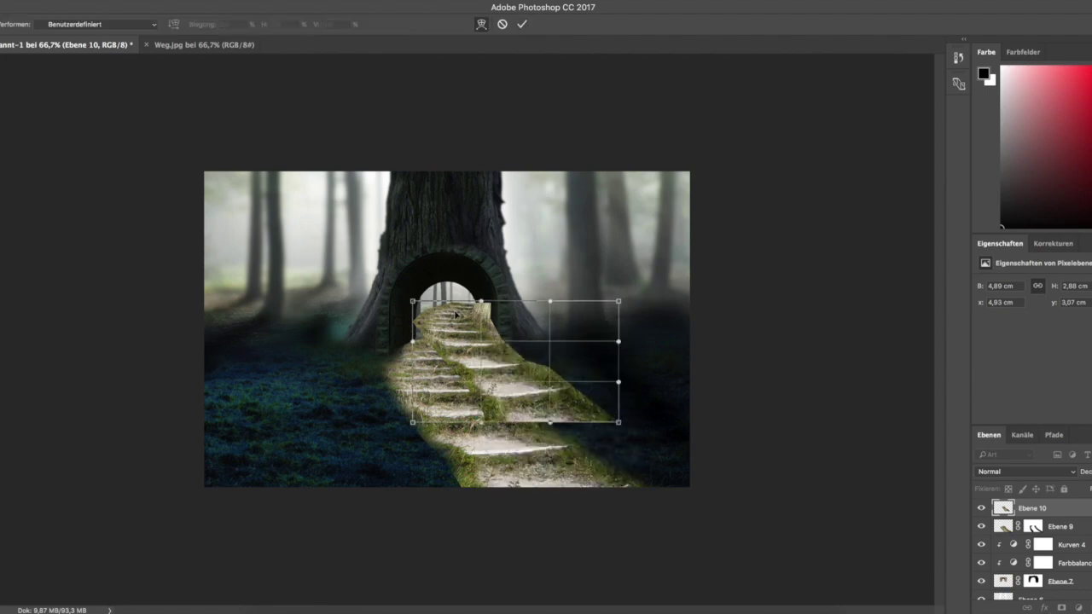
pyautogui.moveTo(440, 311)
pyautogui.mouseDown()
pyautogui.moveTo(484, 313)
pyautogui.moveTo(433, 343)
pyautogui.mouseUp()
pyautogui.click(518, 24)
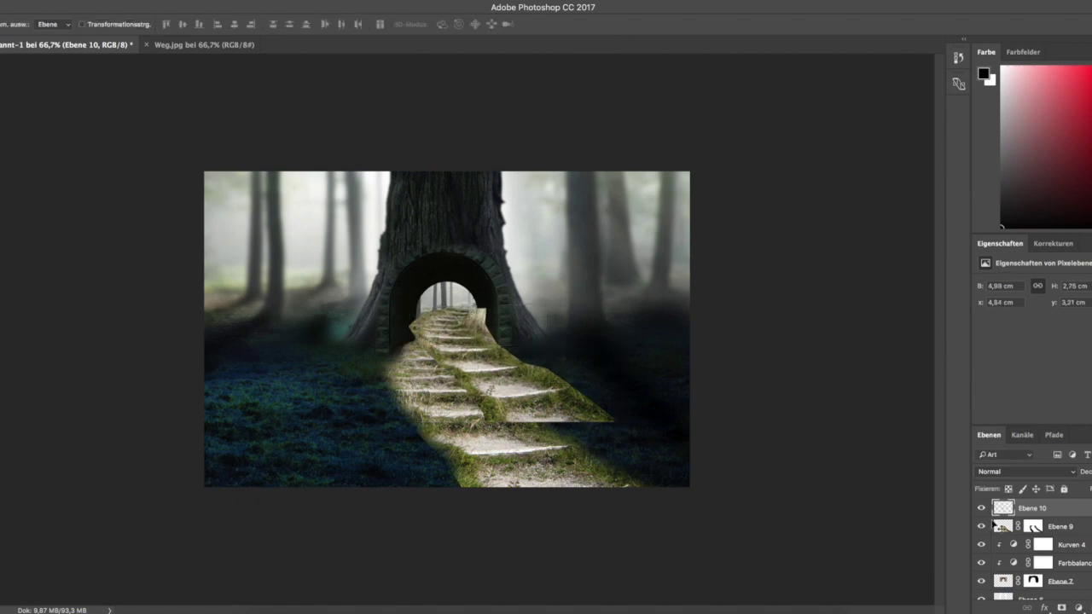
pyautogui.click(1062, 608)
# Paint black on Ebene 10's mask to hide its excess steps beside the arch's right side.
pyautogui.press('x')
pyautogui.press('b')
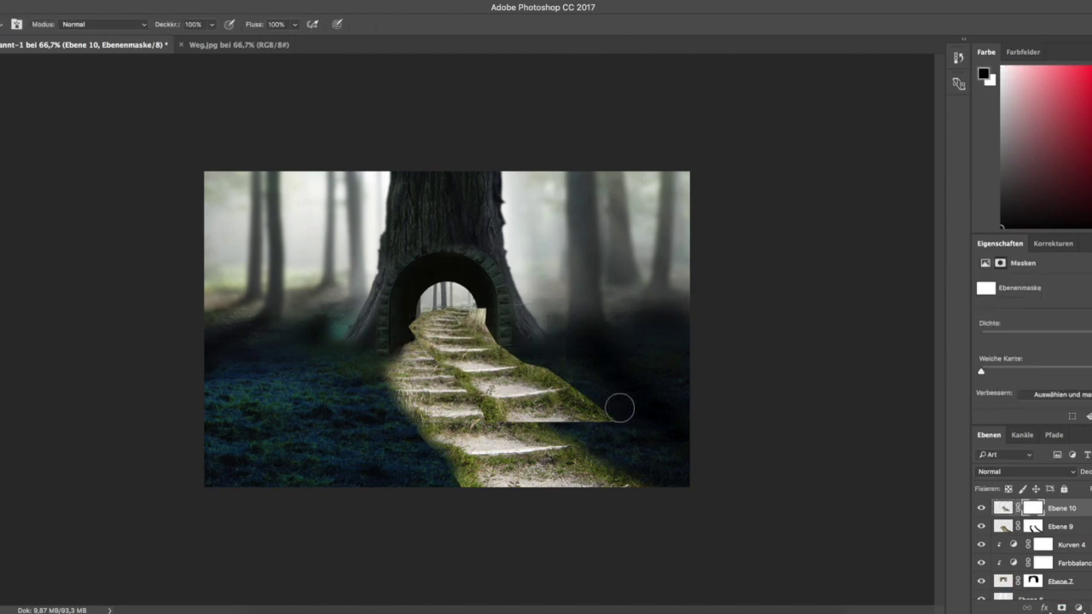
pyautogui.moveTo(619, 407); pyautogui.dragTo(482, 341)
pyautogui.moveTo(408, 332); pyautogui.dragTo(507, 332)
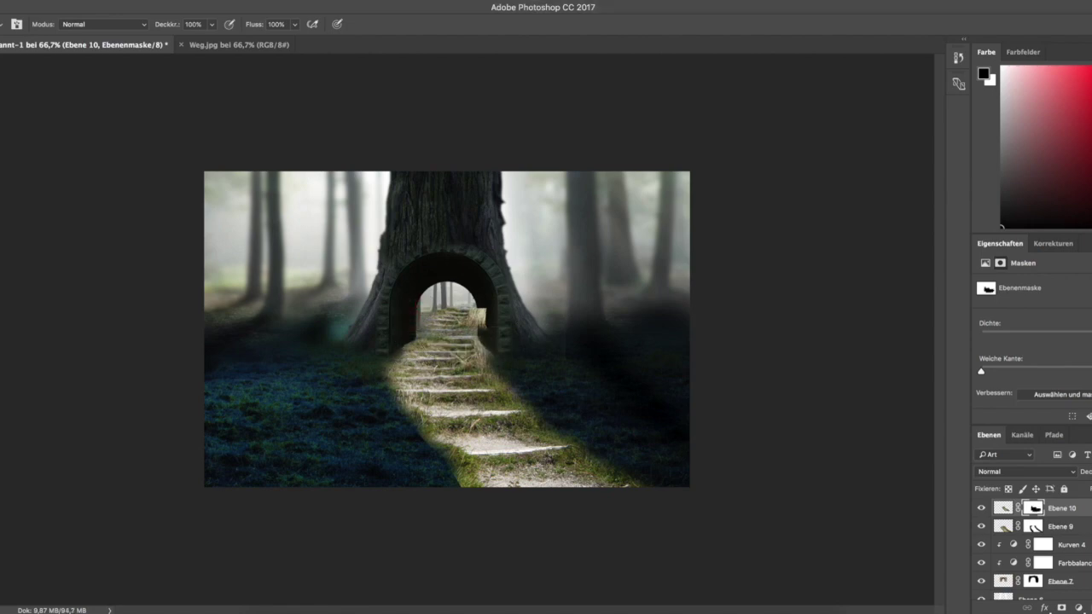
pyautogui.moveTo(491, 322)
pyautogui.mouseDown()
pyautogui.moveTo(487, 312)
pyautogui.moveTo(478, 340)
pyautogui.mouseUp()
pyautogui.press('x')
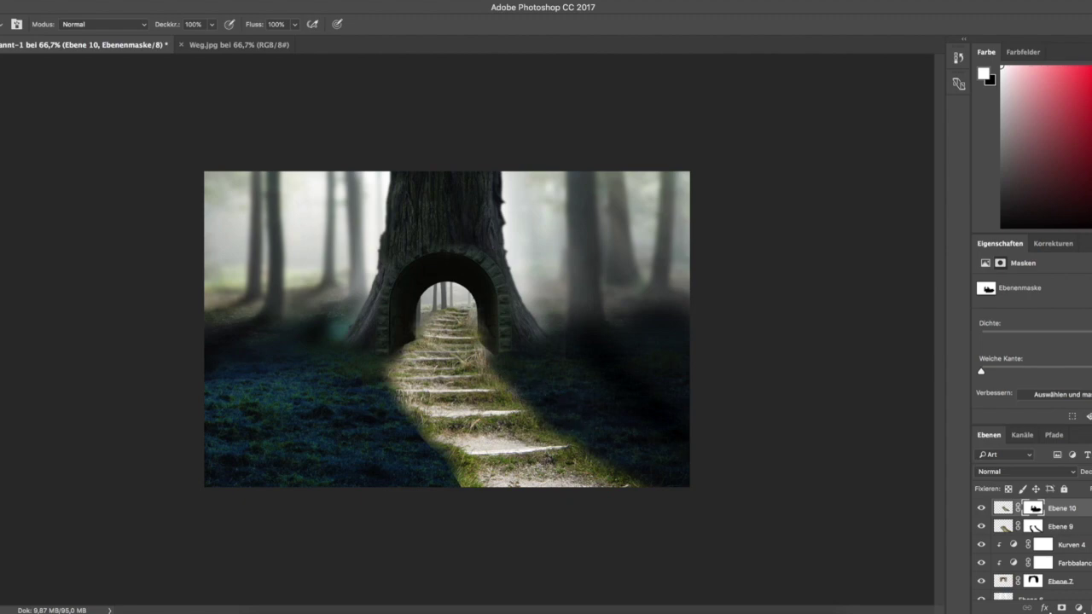
# Re-warp Ebene 10's steps so their upper end tucks into the archway opening.
pyautogui.hotkey('ctrl', 't')
pyautogui.rightClick(439, 317)
pyautogui.click(487, 404)
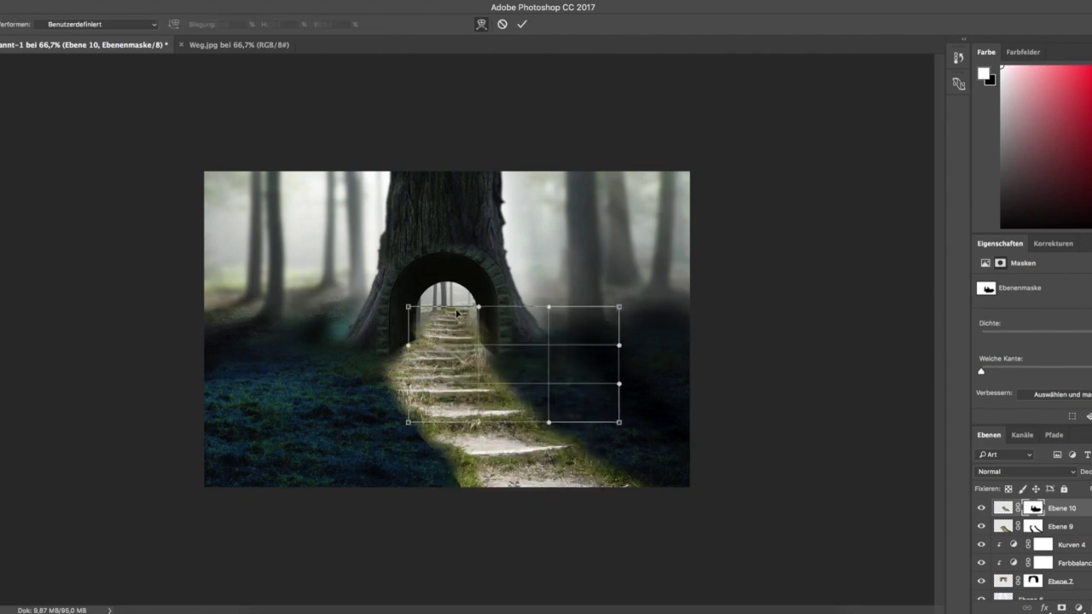
pyautogui.moveTo(458, 314)
pyautogui.mouseDown()
pyautogui.moveTo(476, 317)
pyautogui.moveTo(422, 311)
pyautogui.mouseUp()
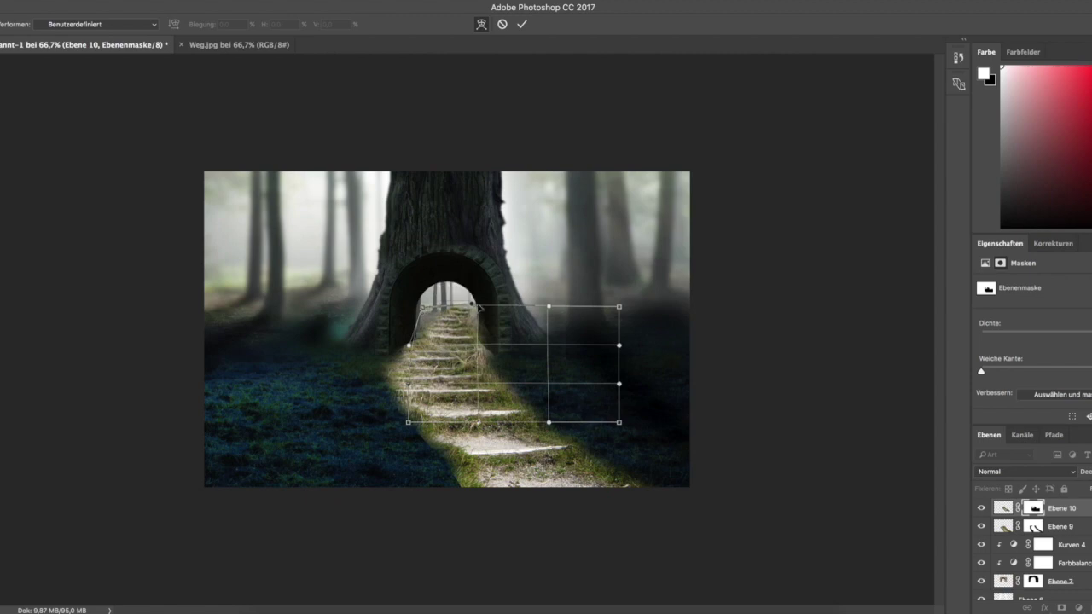
pyautogui.moveTo(472, 306); pyautogui.dragTo(468, 307)
pyautogui.moveTo(426, 325); pyautogui.dragTo(429, 350)
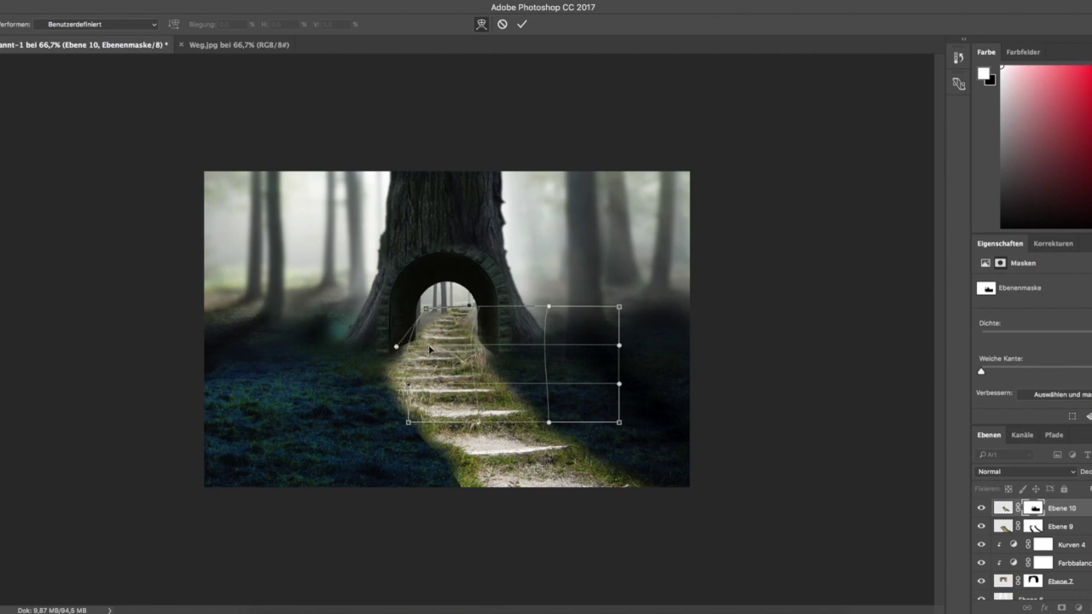
pyautogui.click(522, 24)
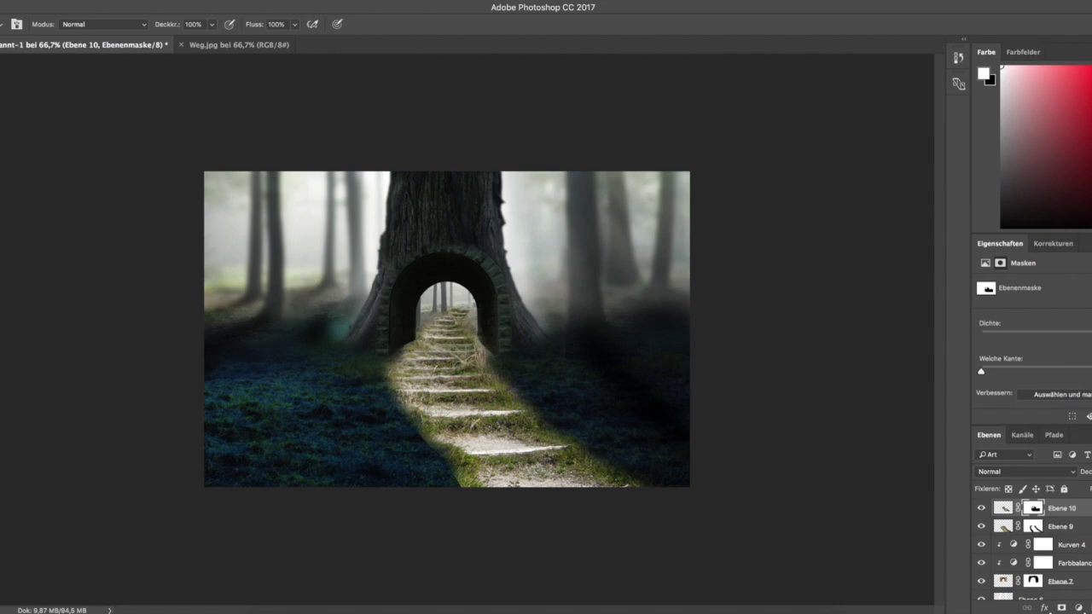
pyautogui.click(1080, 607)
# Clip a colour balance to the stairs, then group the path layers into Gruppe 1.
pyautogui.click(1058, 480)
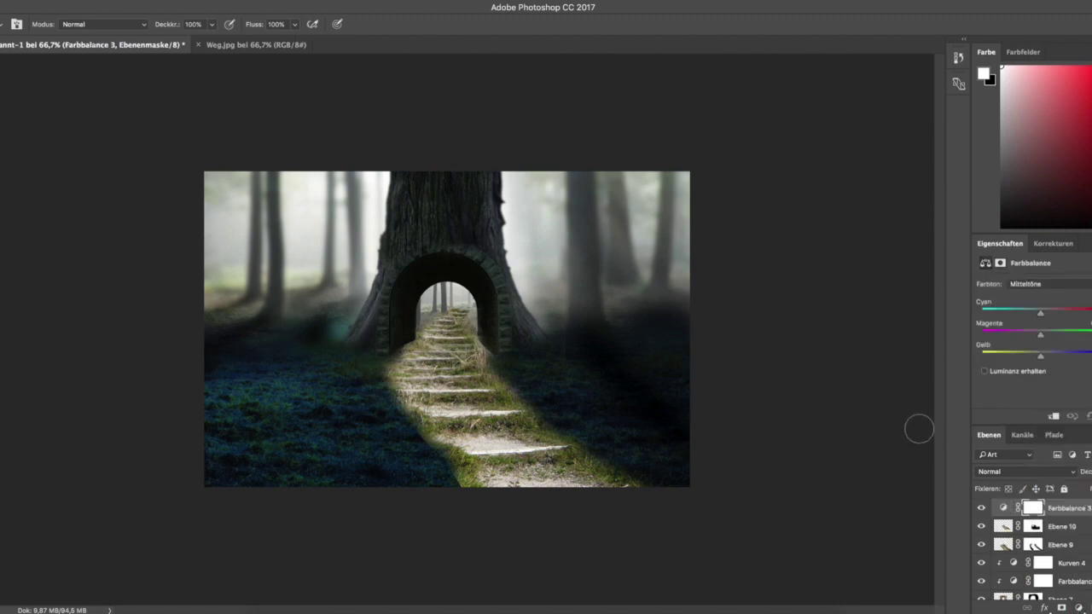
pyautogui.click(1054, 417)
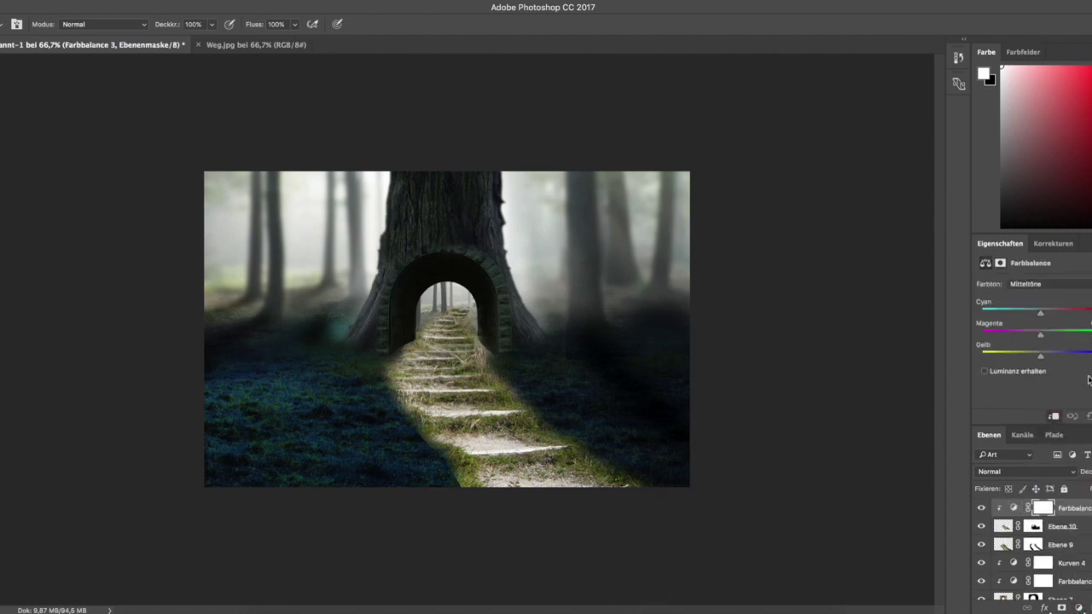
pyautogui.click(1085, 547)
pyautogui.rightClick(1085, 547)
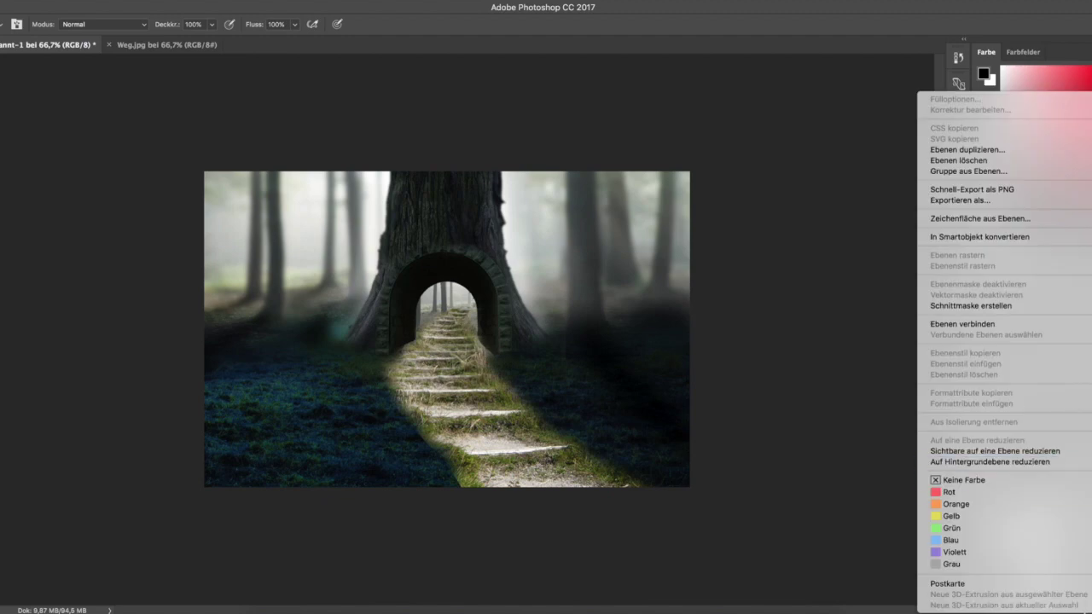
pyautogui.press('Escape')
pyautogui.hotkey('ctrl', 'g')
pyautogui.hotkey('ctrl', 't')
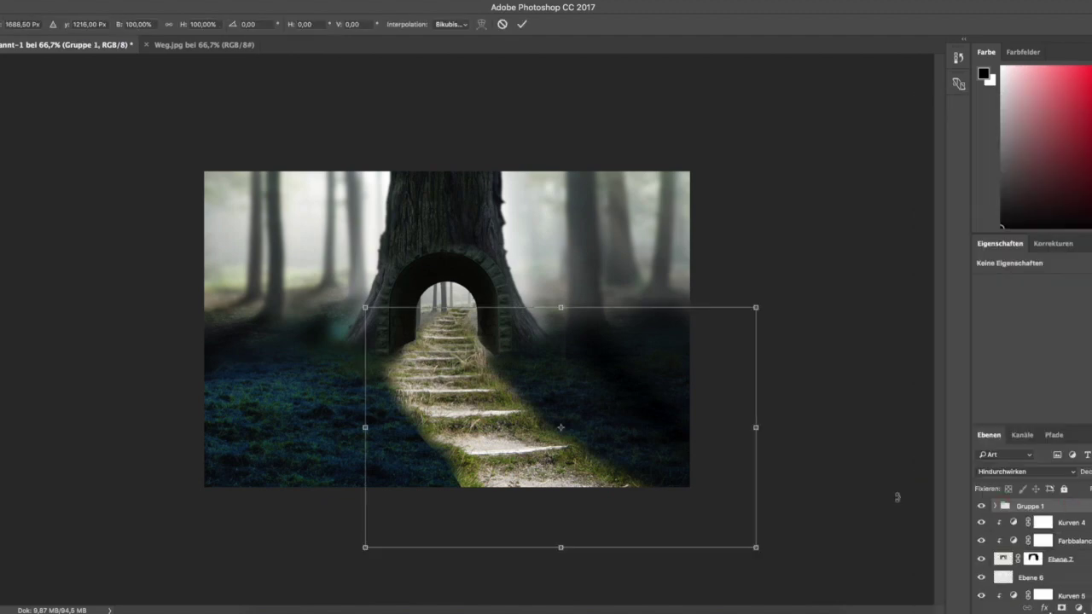
pyautogui.click(523, 26)
# Add a cyan-shifted Color Balance clipped to Gruppe 1, plus a new Curves layer.
pyautogui.click(1077, 608)
pyautogui.click(1011, 519)
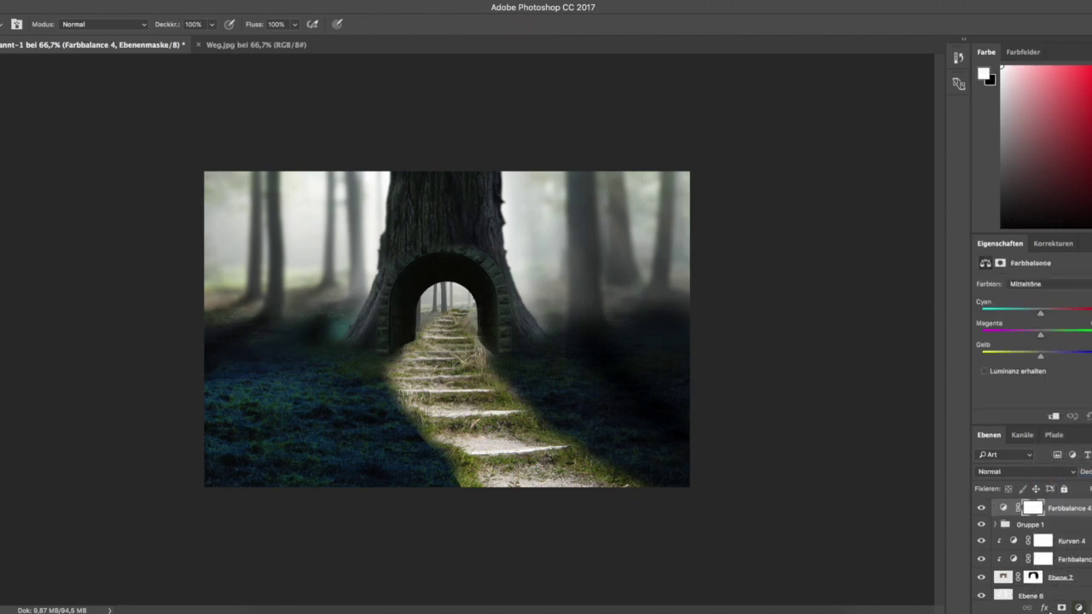
pyautogui.moveTo(1040, 313); pyautogui.dragTo(1008, 313)
pyautogui.click(1054, 416)
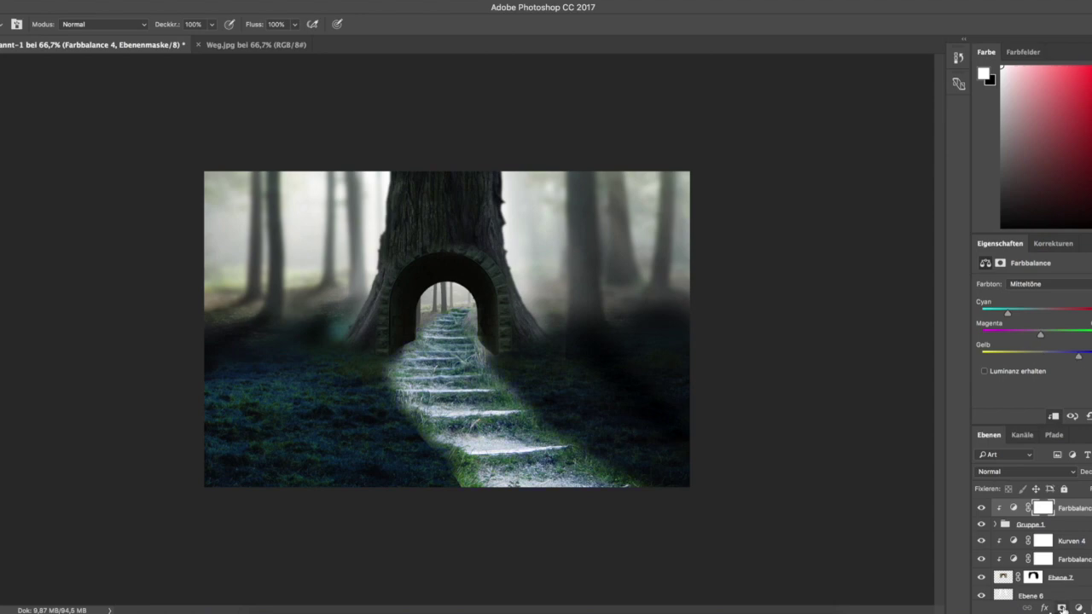
pyautogui.click(1079, 608)
pyautogui.click(1058, 429)
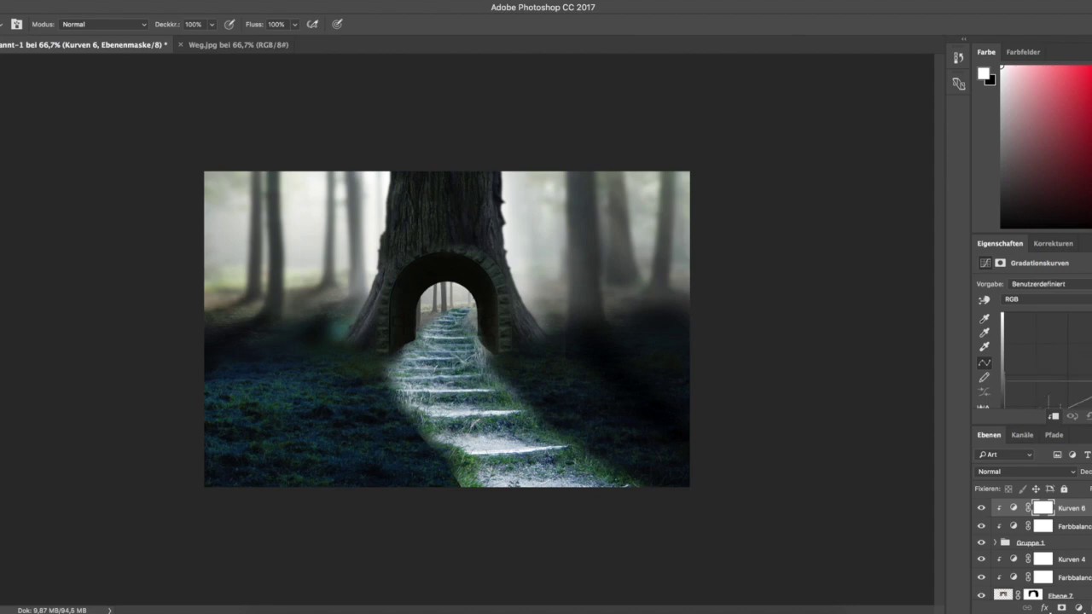
# Lower the Kurven 6 curve to dim the stone path.
pyautogui.moveTo(1060, 341); pyautogui.dragTo(1061, 373)
pyautogui.scroll(-2, 1061, 321)
pyautogui.moveTo(1073, 325); pyautogui.dragTo(1086, 326)
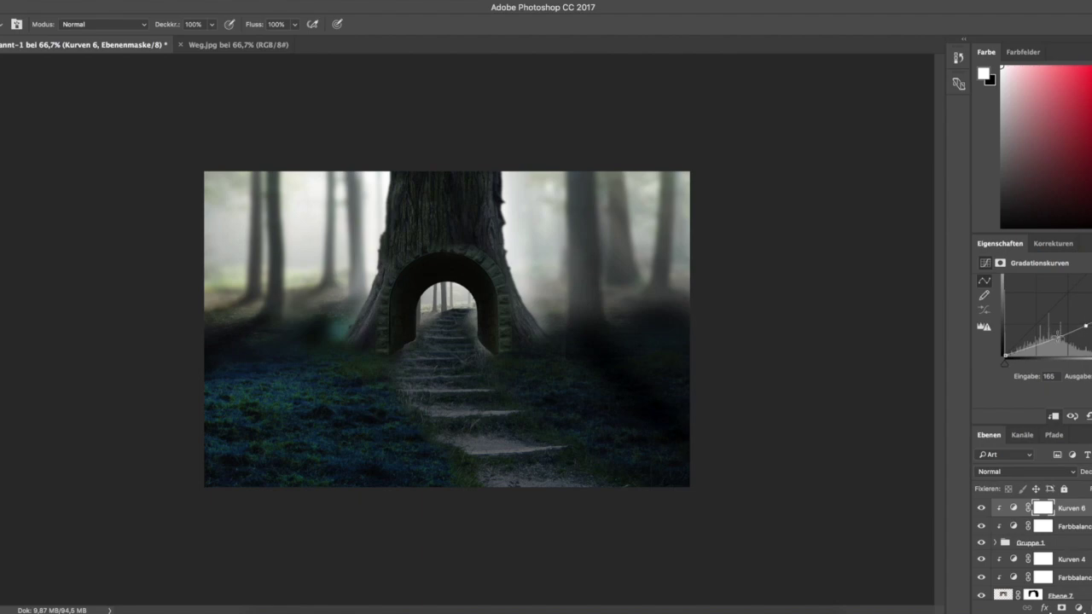
# Add a clipped Kurven 7, adjust its black point and bend the curve upward.
pyautogui.click(1088, 602)
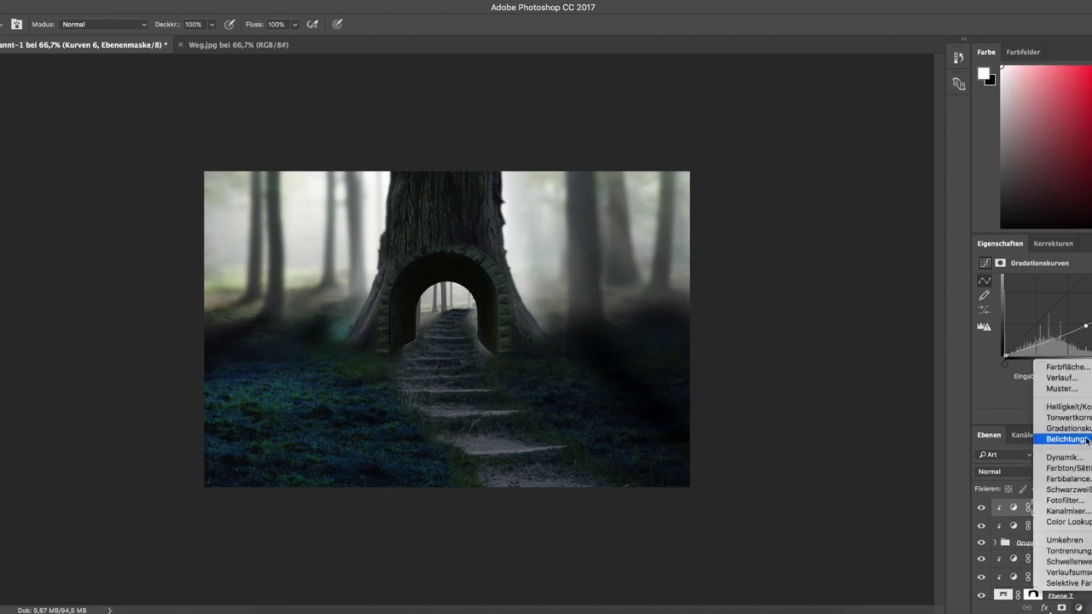
pyautogui.click(1062, 459)
pyautogui.moveTo(1005, 355); pyautogui.dragTo(1005, 333)
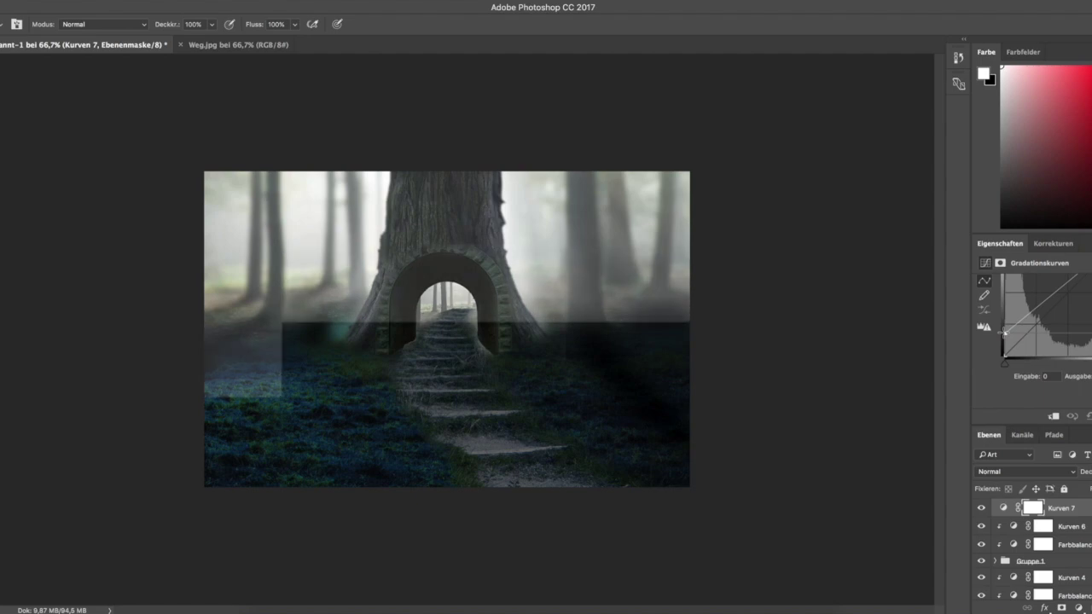
pyautogui.click(1055, 416)
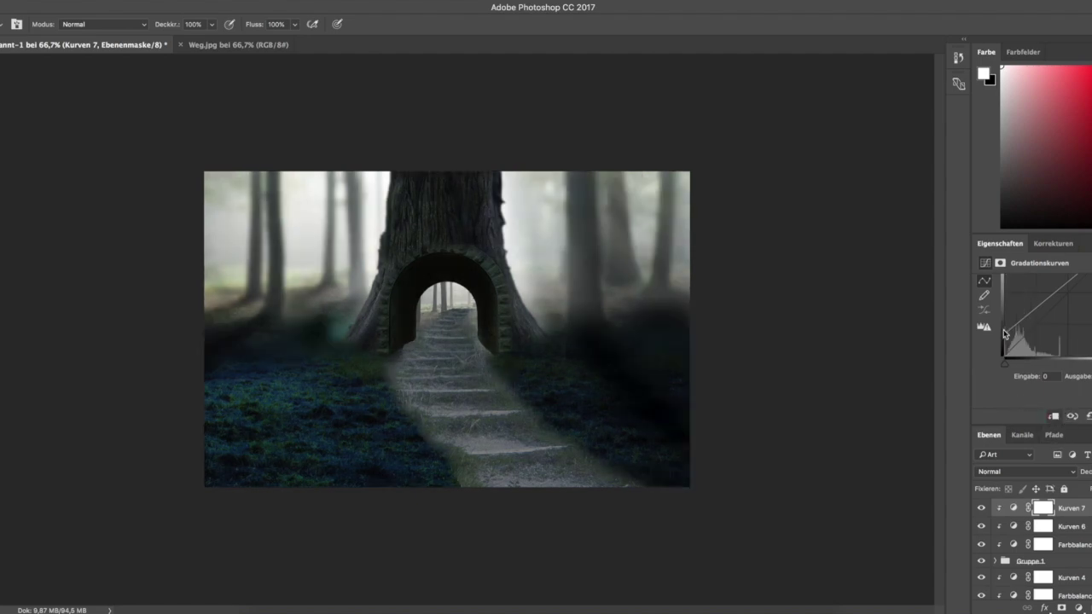
pyautogui.moveTo(1004, 332); pyautogui.dragTo(1058, 366)
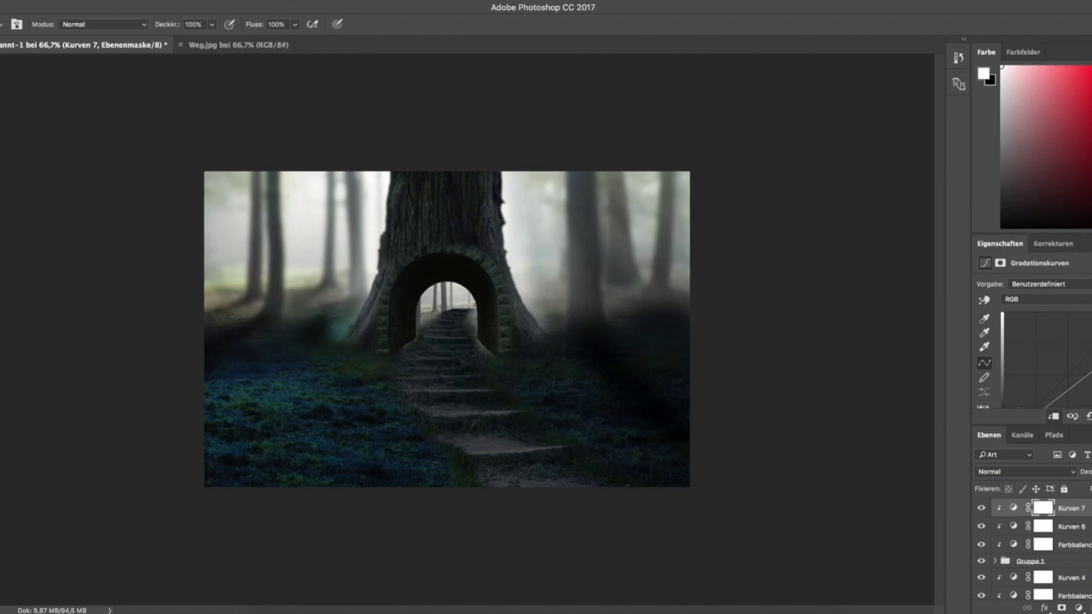
pyautogui.moveTo(1079, 383); pyautogui.dragTo(1072, 373)
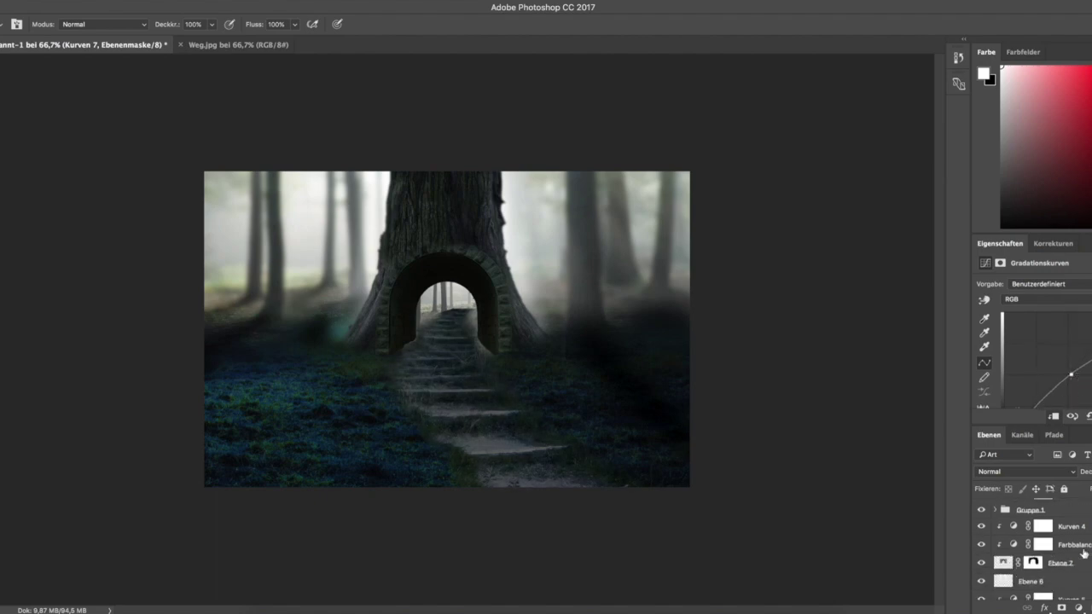
# Paint black on Ebene 10's mask in Gruppe 1 along both inner arch edges.
pyautogui.click(1027, 562)
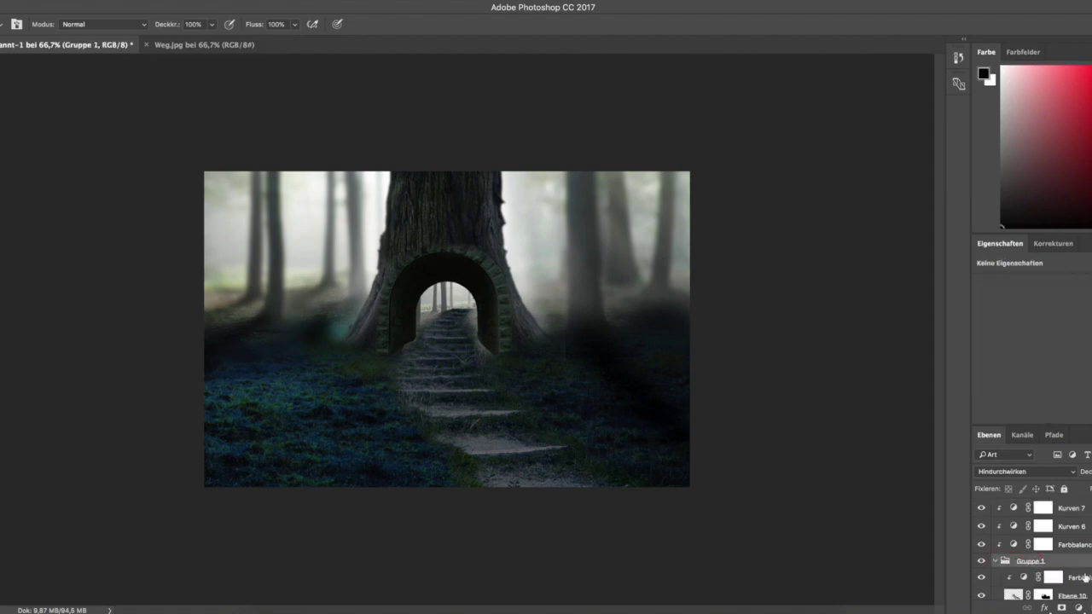
pyautogui.click(996, 562)
pyautogui.click(1082, 560)
pyautogui.press('x')
pyautogui.click(1044, 560)
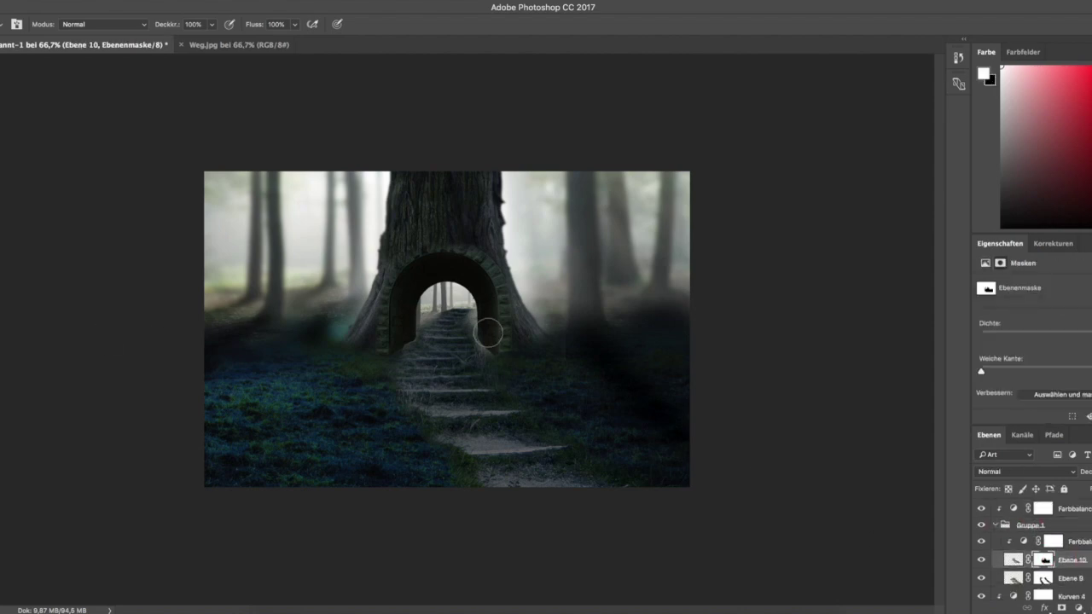
pyautogui.press('x')
pyautogui.moveTo(404, 315); pyautogui.dragTo(423, 295)
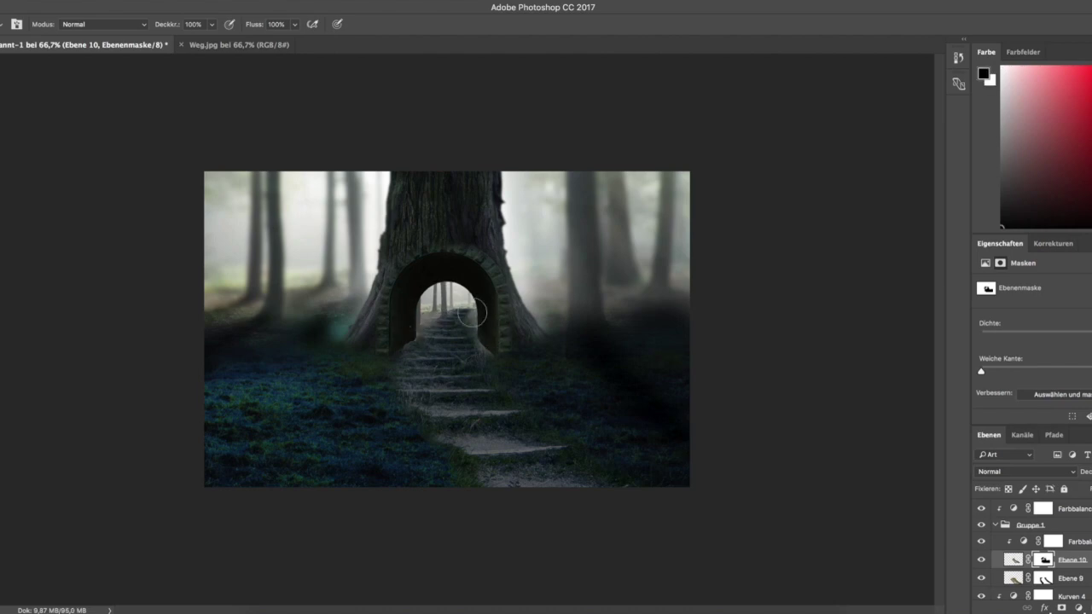
pyautogui.moveTo(481, 329); pyautogui.dragTo(485, 317)
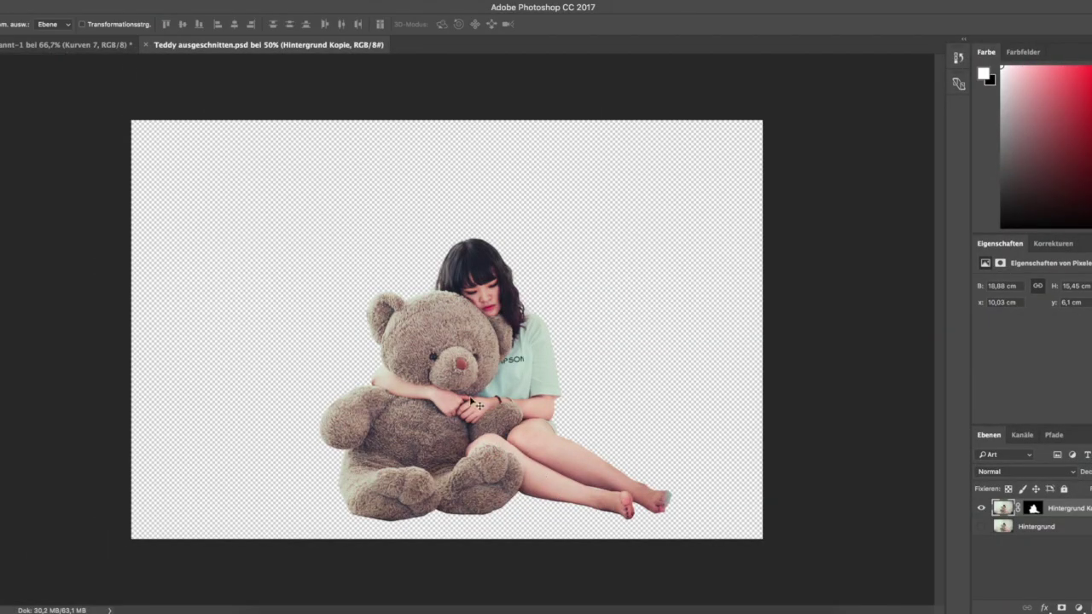
# Drag in the girl-and-teddy cut-out, scale it to about 27% and place it on the path.
pyautogui.moveTo(477, 403)
pyautogui.mouseDown()
pyautogui.moveTo(58, 47)
pyautogui.moveTo(482, 390)
pyautogui.mouseUp()
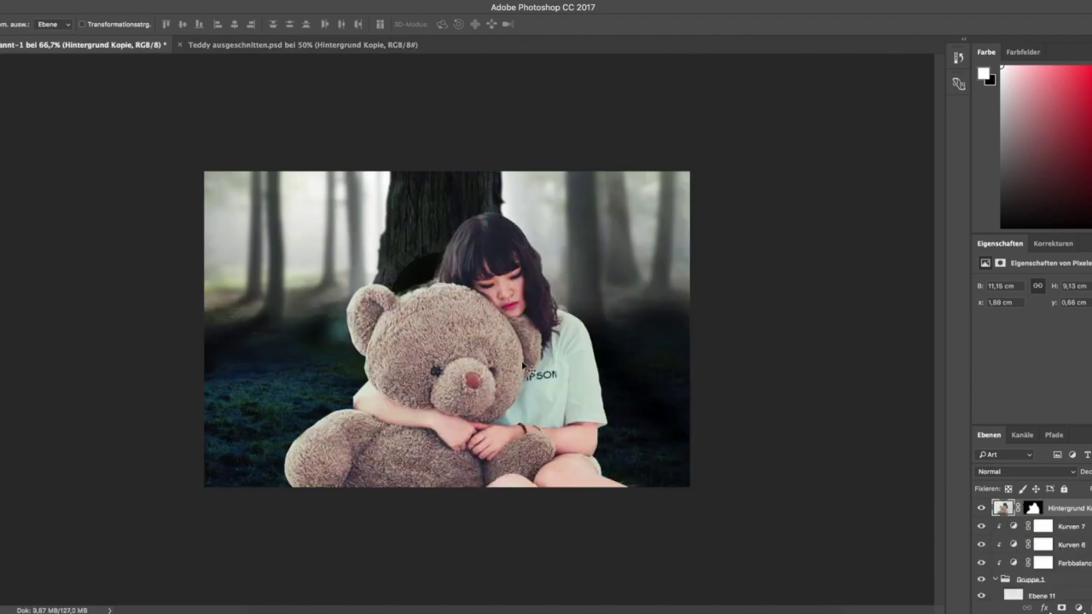
pyautogui.hotkey('ctrl', 't')
pyautogui.moveTo(875, 56)
pyautogui.mouseDown()
pyautogui.moveTo(430, 359)
pyautogui.moveTo(623, 247)
pyautogui.moveTo(661, 238)
pyautogui.moveTo(562, 318)
pyautogui.mouseUp()
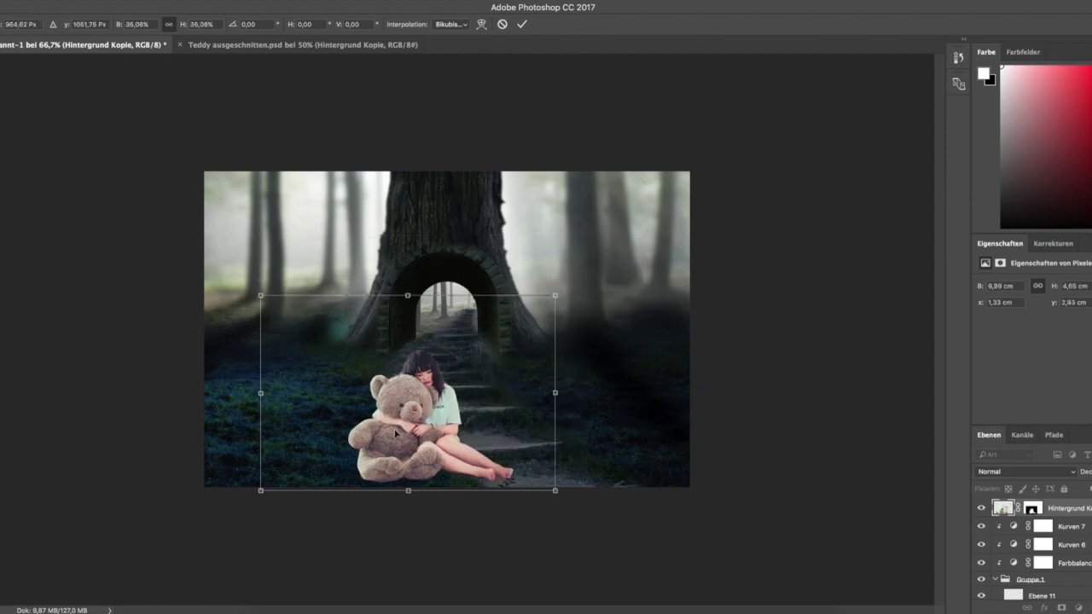
pyautogui.moveTo(393, 428); pyautogui.dragTo(468, 399)
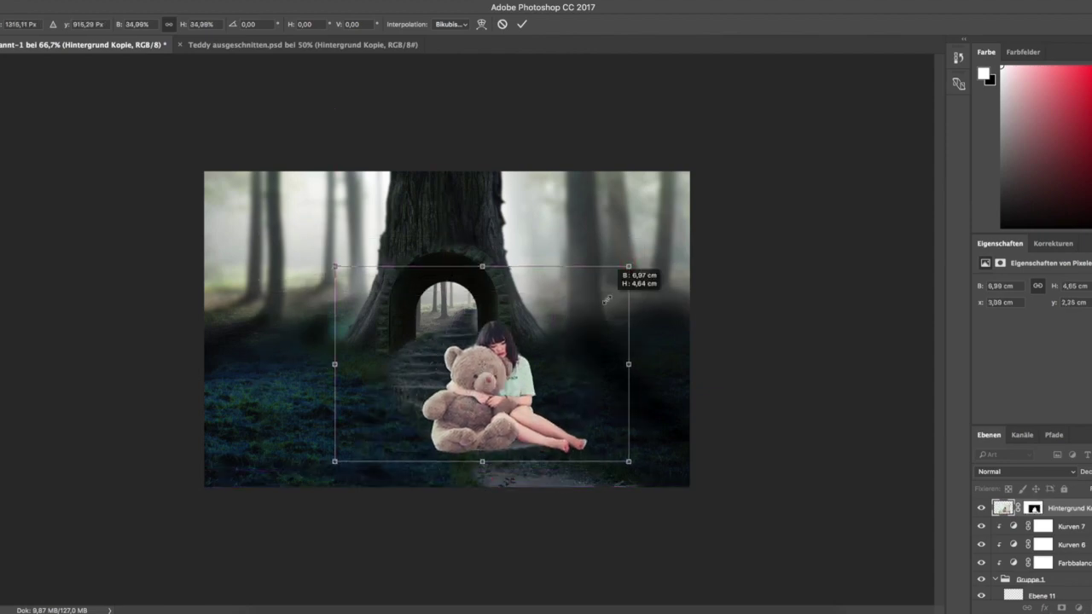
pyautogui.moveTo(629, 266); pyautogui.dragTo(564, 308)
pyautogui.moveTo(478, 401); pyautogui.dragTo(507, 405)
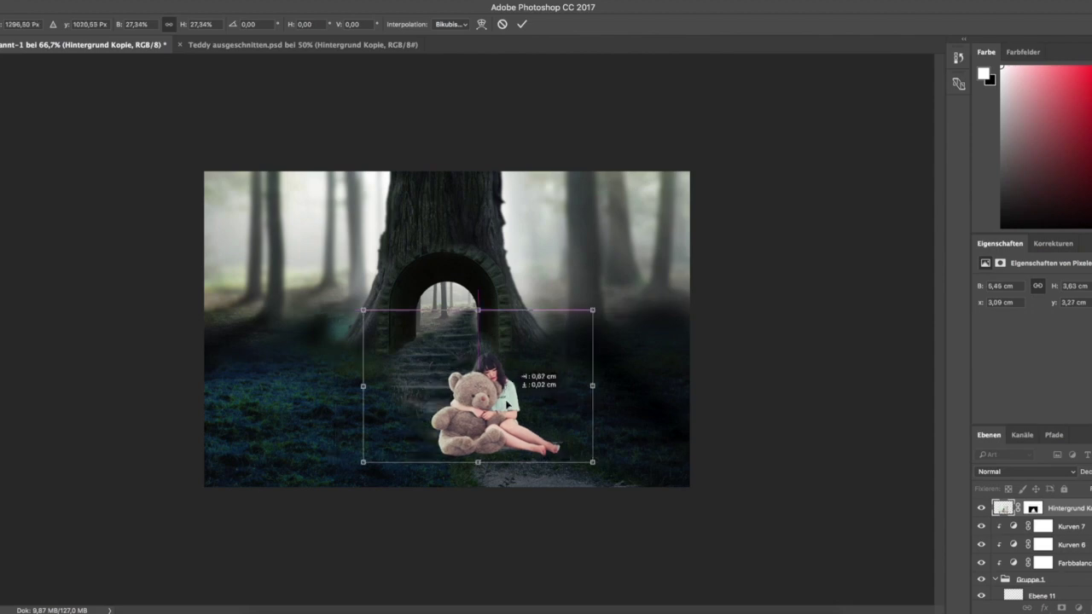
pyautogui.click(522, 24)
pyautogui.click(1080, 607)
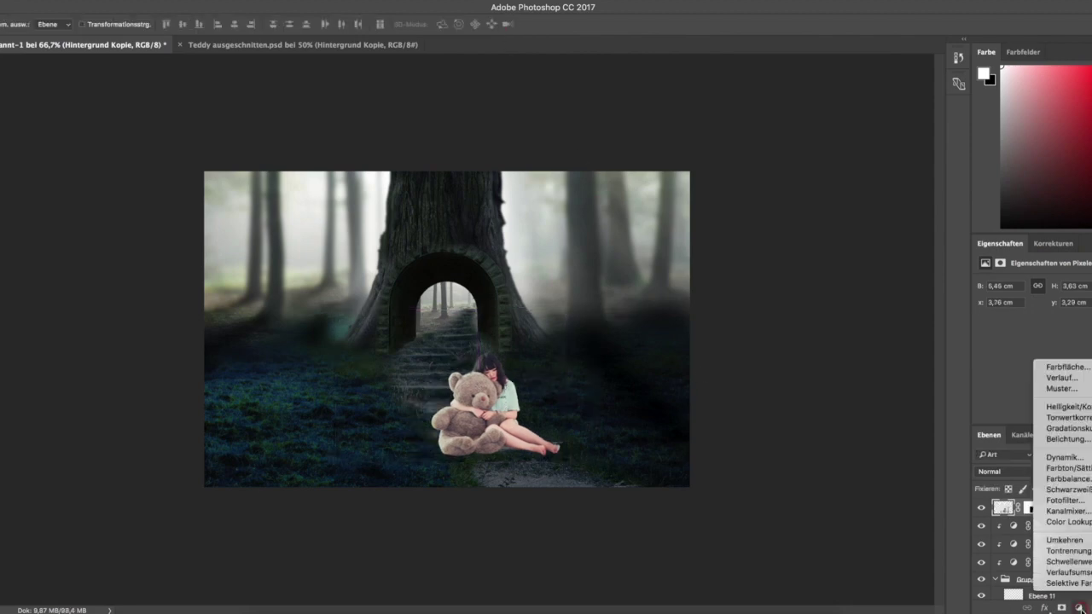
# Add a Hue/Saturation layer clipped to the girl-and-teddy layer.
pyautogui.click(1066, 468)
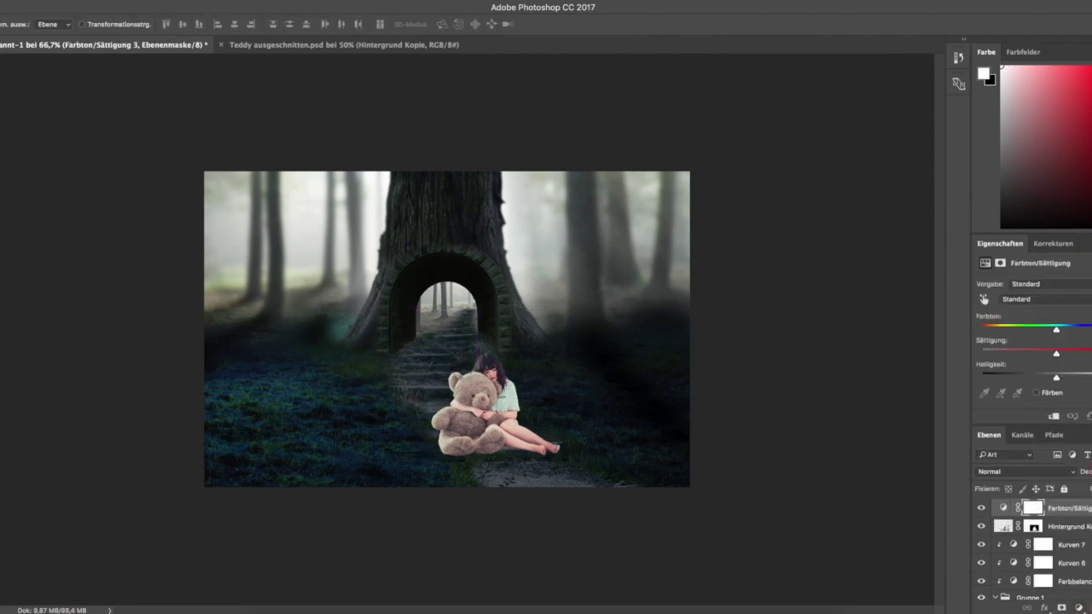
pyautogui.click(1054, 417)
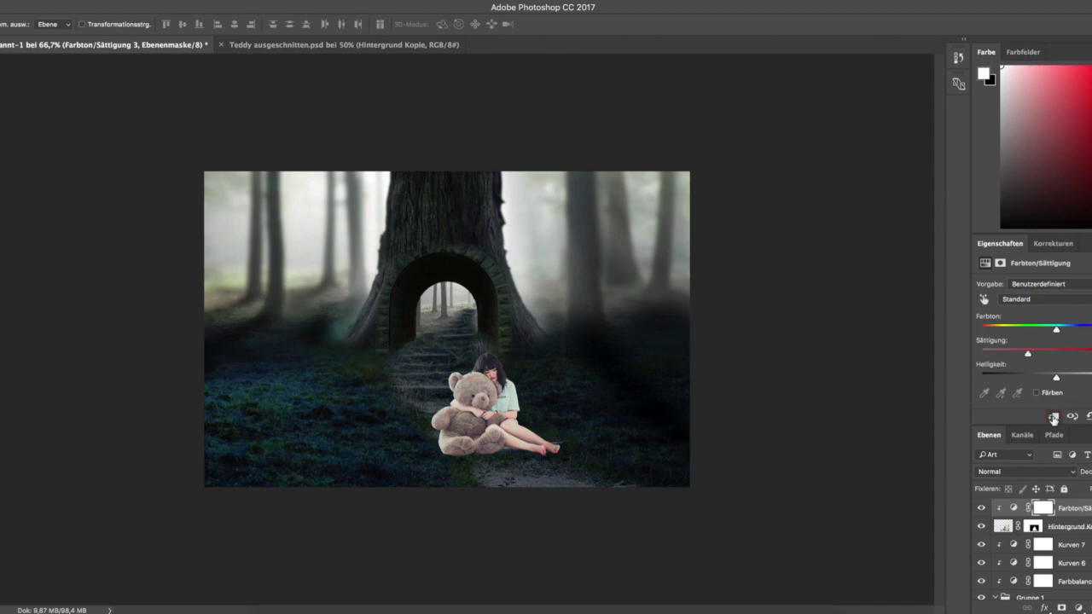
pyautogui.scroll(-2, 1066, 542)
pyautogui.scroll(2, 1080, 537)
# Add a Curves layer and pull the curve down to darken the girl and teddy.
pyautogui.click(1079, 608)
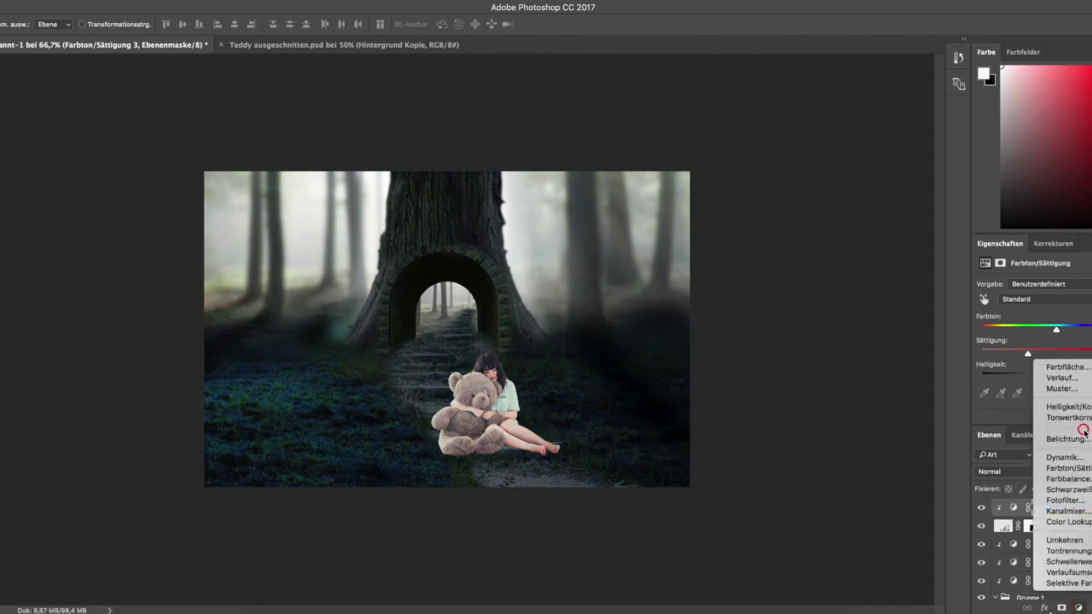
pyautogui.click(1050, 432)
pyautogui.scroll(-2, 1079, 390)
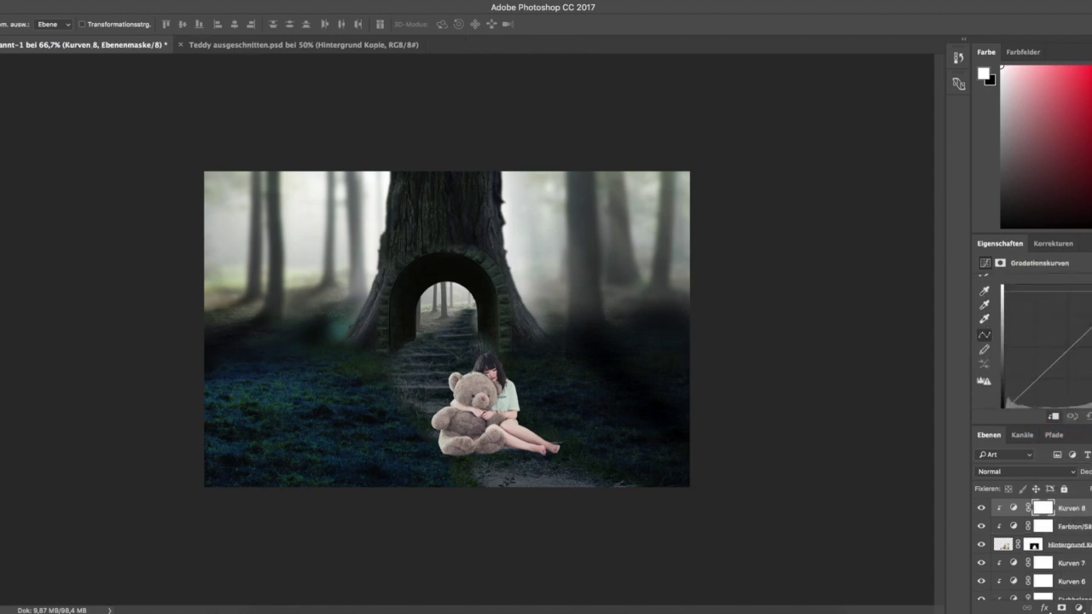
pyautogui.moveTo(1084, 341); pyautogui.dragTo(1084, 362)
pyautogui.moveTo(1084, 315); pyautogui.dragTo(1070, 378)
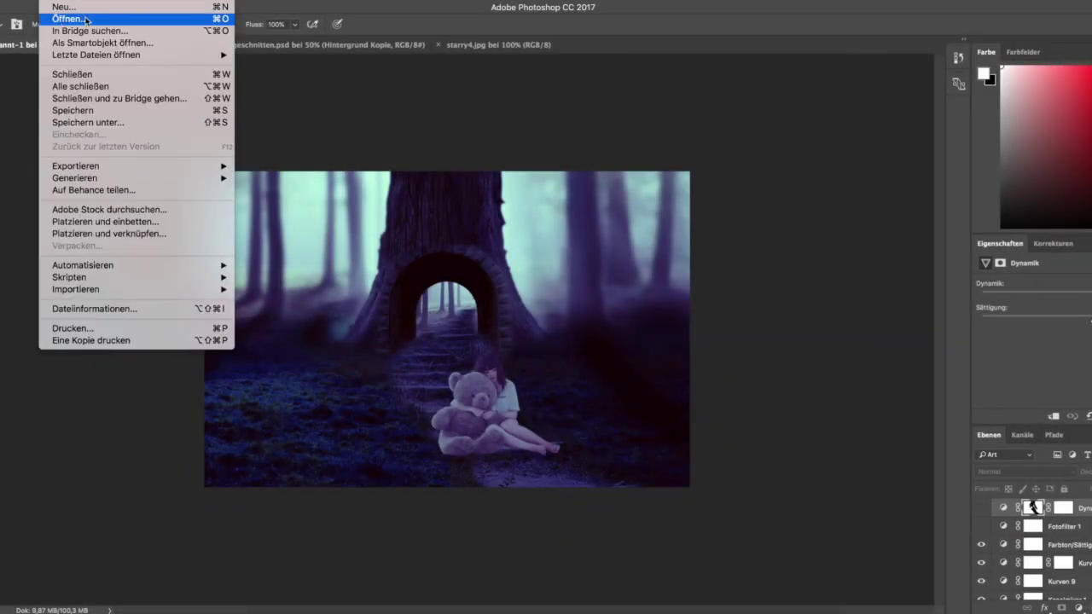
# Open starry4.jpg, move it into the composite and enlarge it to cover the canvas.
pyautogui.click(87, 19)
pyautogui.click(387, 133)
pyautogui.click(654, 269)
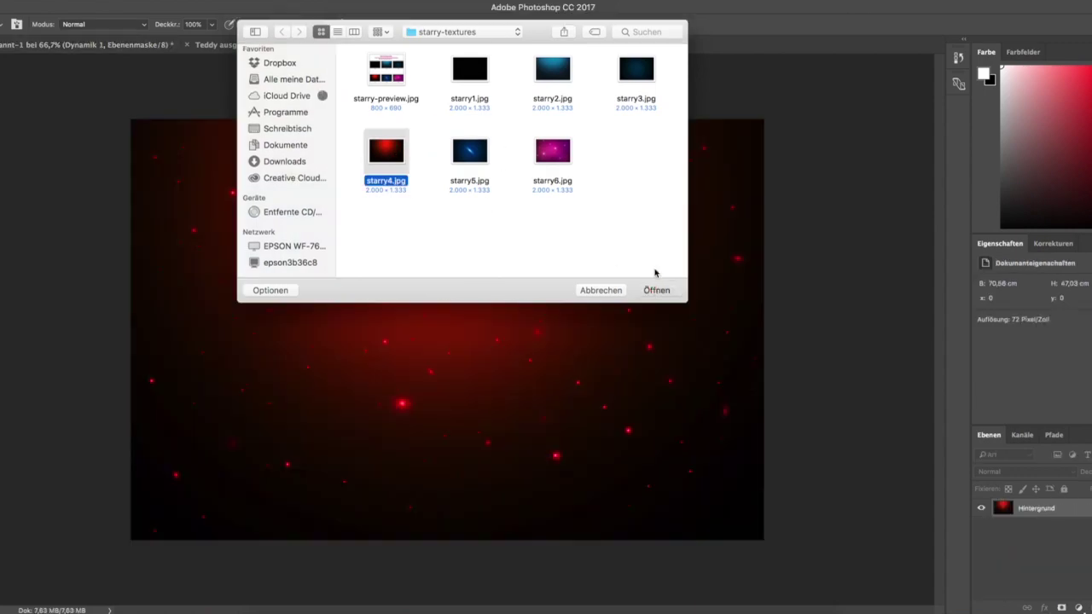
pyautogui.press('v')
pyautogui.moveTo(304, 207)
pyautogui.mouseDown()
pyautogui.moveTo(221, 242)
pyautogui.moveTo(420, 273)
pyautogui.mouseUp()
pyautogui.moveTo(530, 323); pyautogui.dragTo(317, 224)
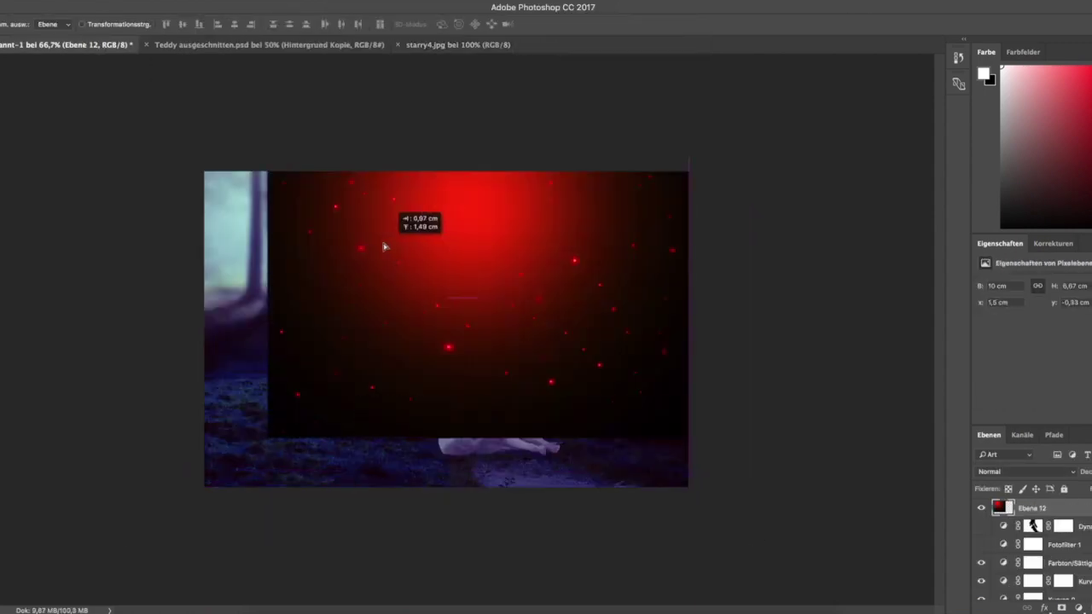
pyautogui.hotkey('ctrl', 't')
pyautogui.moveTo(617, 438); pyautogui.dragTo(702, 492)
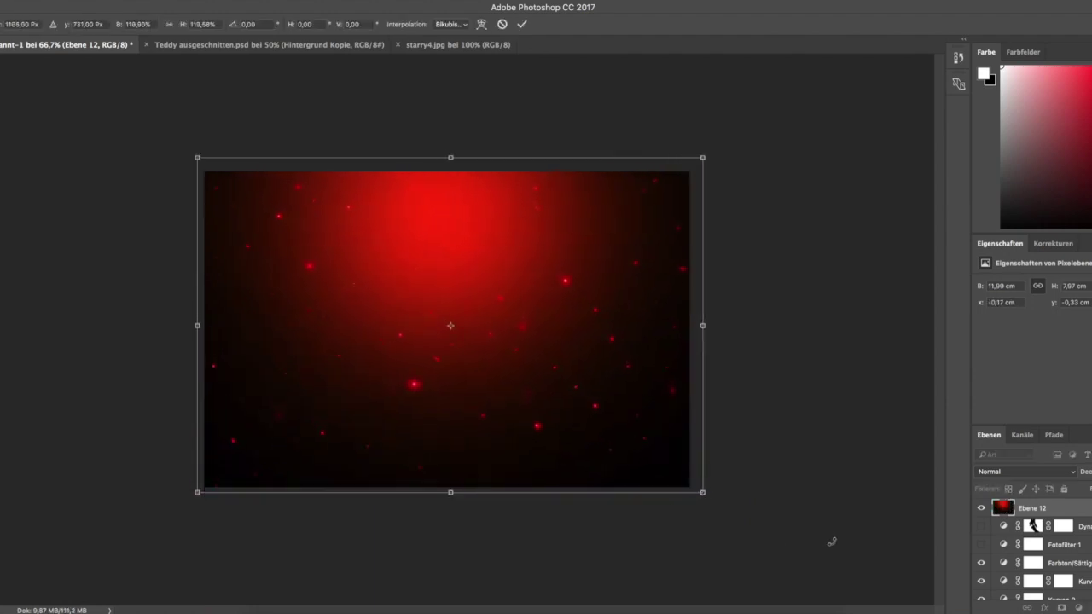
# Blend the red starry layer in Screen mode after trying Overlay and Soft Light, and commit.
pyautogui.click(1024, 472)
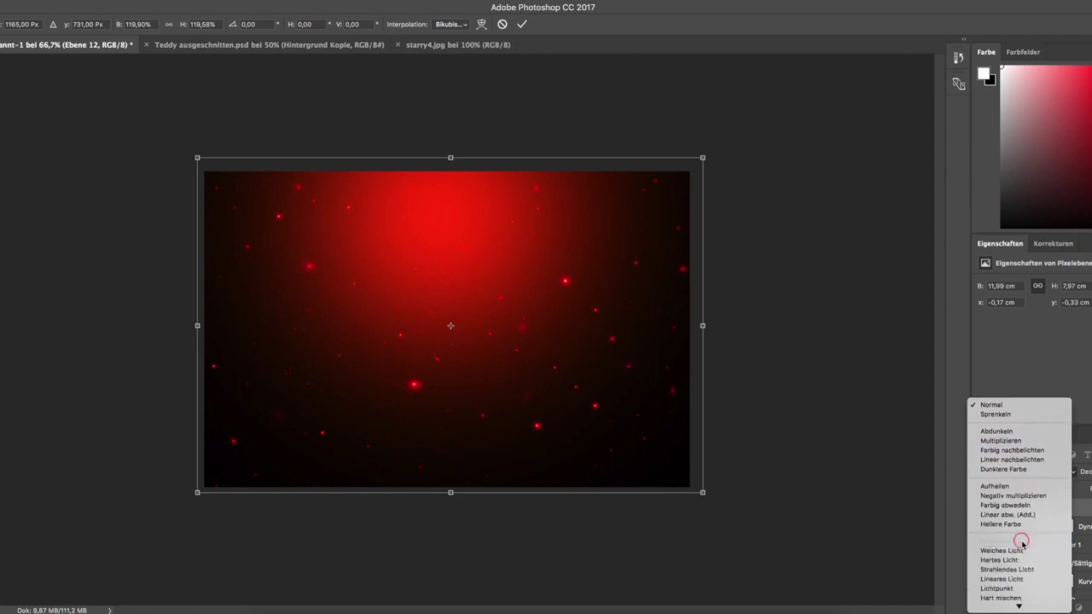
pyautogui.click(1024, 544)
pyautogui.click(1013, 474)
pyautogui.click(1011, 481)
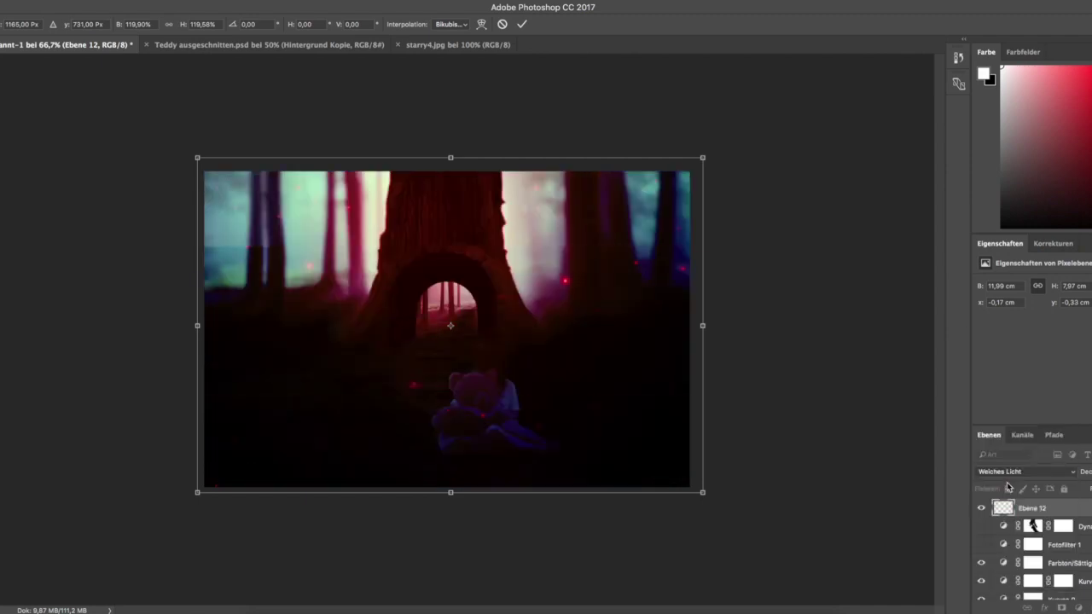
pyautogui.click(1039, 474)
pyautogui.click(1032, 417)
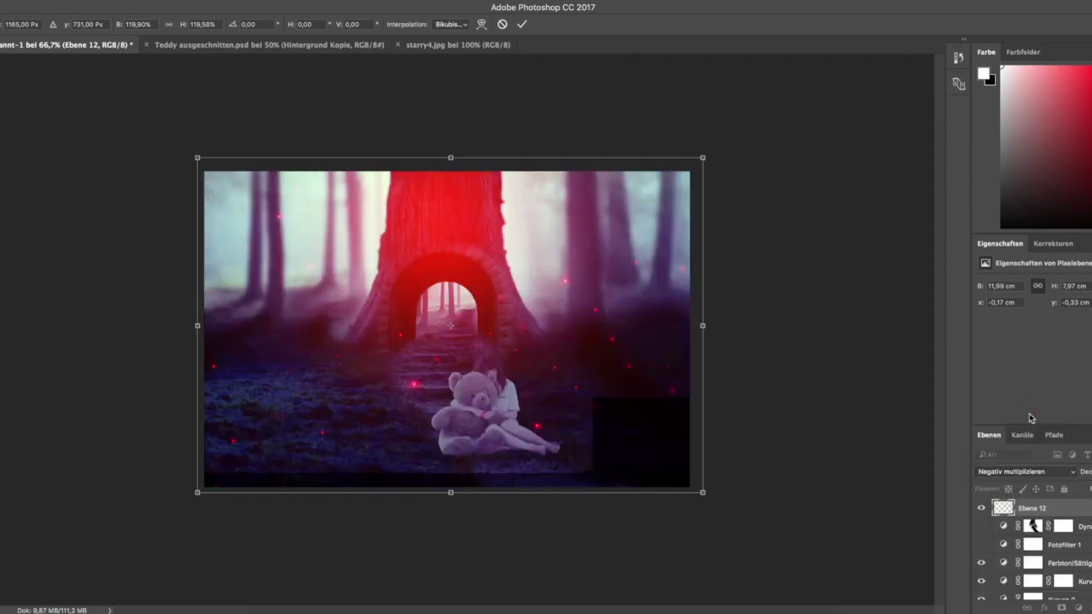
pyautogui.click(522, 24)
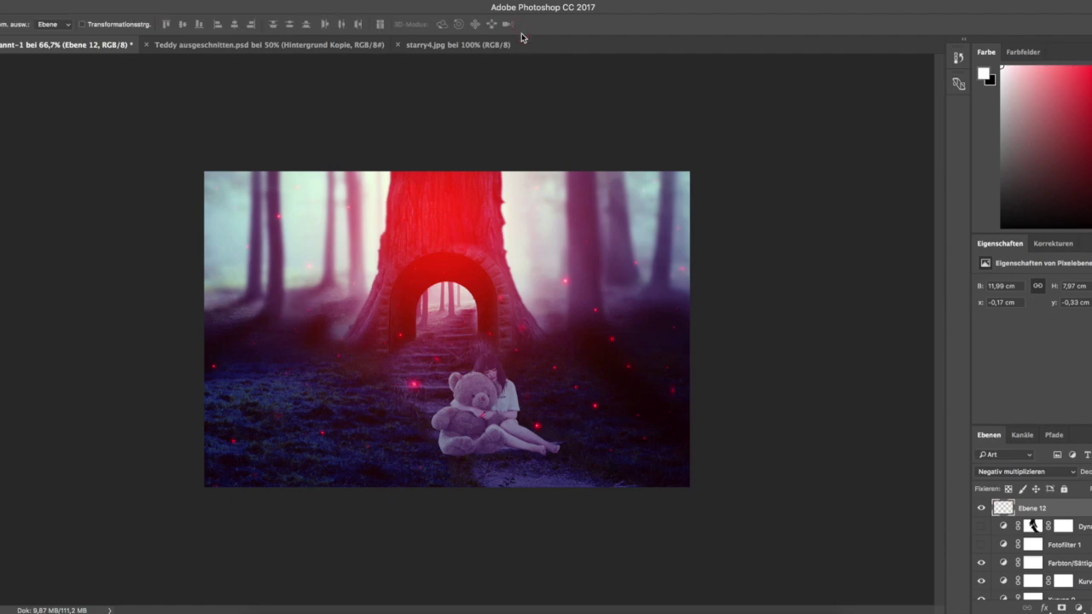
pyautogui.click(1061, 607)
# With a black brush, mask the red glow off the trunk top and around the girl.
pyautogui.press('b')
pyautogui.press('x')
pyautogui.moveTo(434, 179)
pyautogui.mouseDown()
pyautogui.moveTo(431, 252)
pyautogui.moveTo(394, 183)
pyautogui.moveTo(376, 341)
pyautogui.moveTo(431, 248)
pyautogui.moveTo(433, 191)
pyautogui.moveTo(477, 180)
pyautogui.moveTo(490, 209)
pyautogui.moveTo(437, 206)
pyautogui.moveTo(486, 223)
pyautogui.moveTo(463, 219)
pyautogui.moveTo(456, 256)
pyautogui.moveTo(493, 256)
pyautogui.moveTo(516, 320)
pyautogui.moveTo(495, 337)
pyautogui.moveTo(495, 371)
pyautogui.moveTo(465, 388)
pyautogui.moveTo(452, 424)
pyautogui.mouseUp()
pyautogui.moveTo(529, 440); pyautogui.dragTo(493, 372)
pyautogui.moveTo(493, 372); pyautogui.dragTo(530, 456)
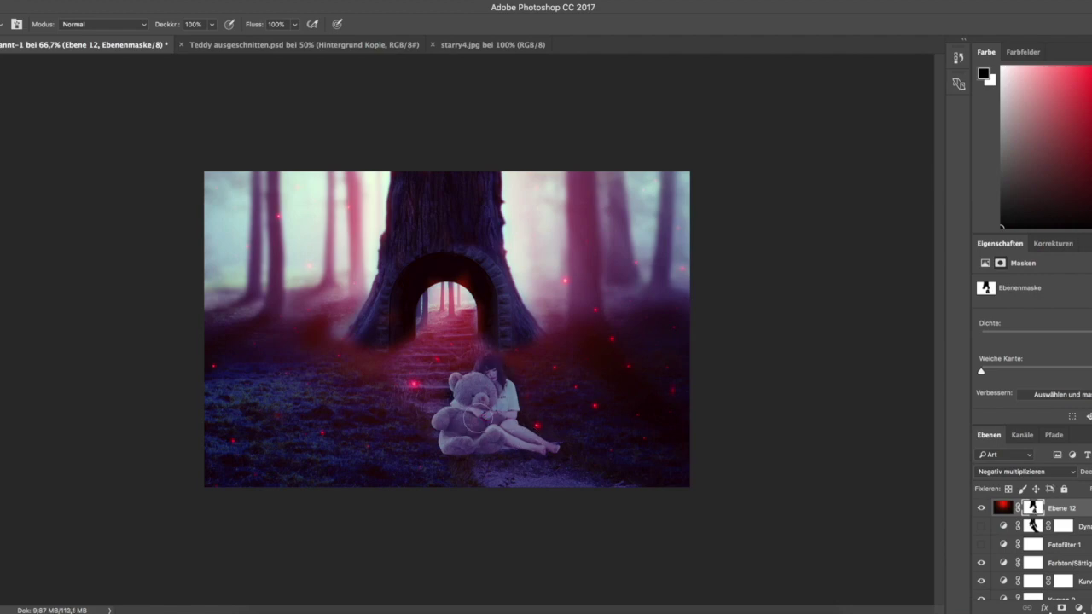
pyautogui.click(1080, 607)
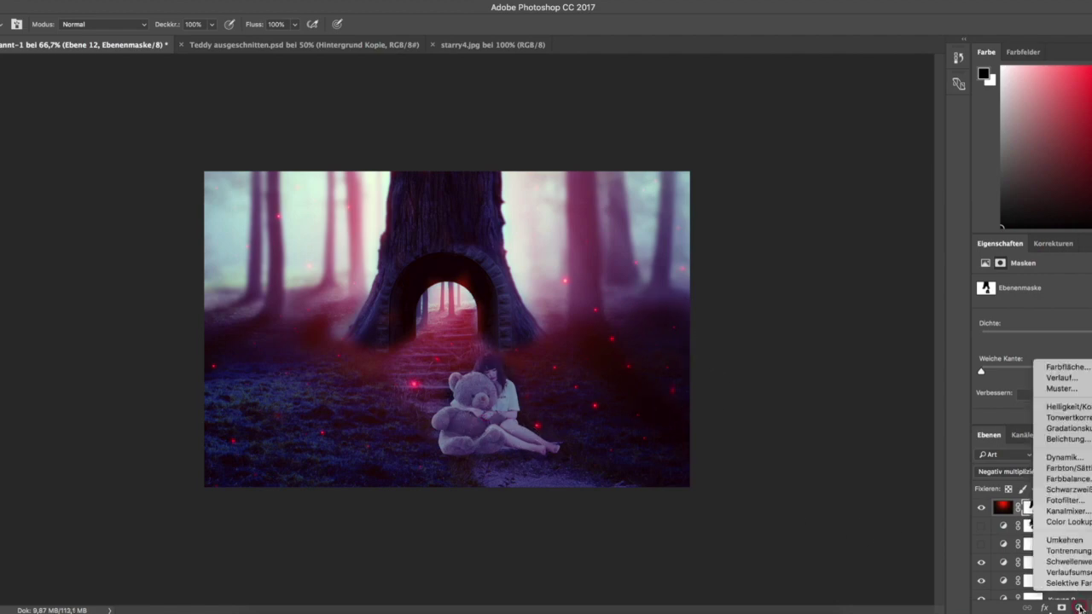
# Add a hue-shifted Hue/Saturation layer clipped to the red glow layer.
pyautogui.click(1066, 468)
pyautogui.moveTo(1057, 330)
pyautogui.mouseDown()
pyautogui.moveTo(1091, 329)
pyautogui.moveTo(1035, 329)
pyautogui.mouseUp()
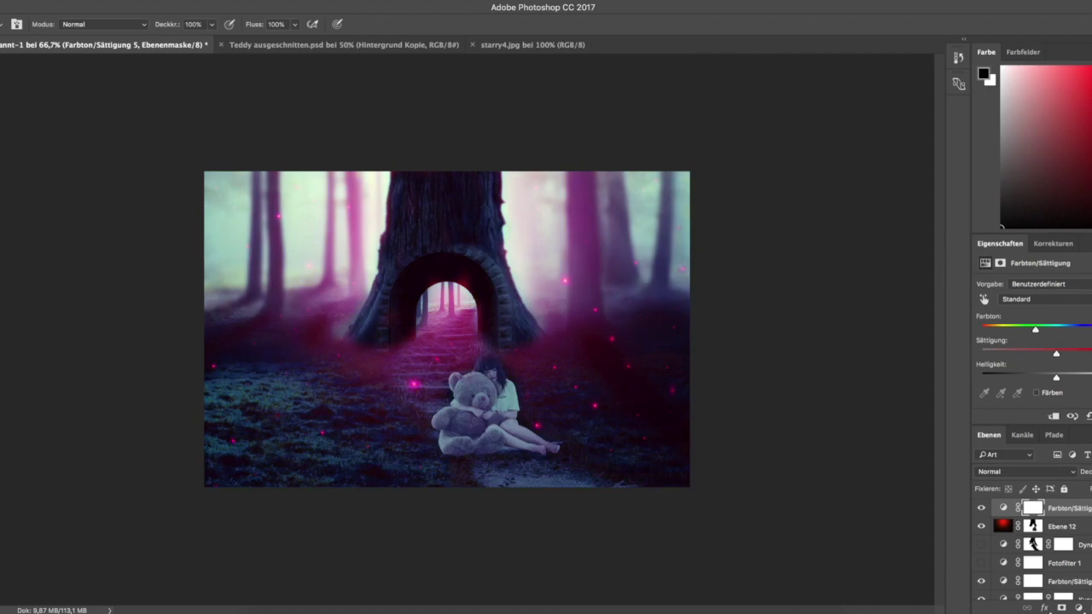
pyautogui.click(1054, 417)
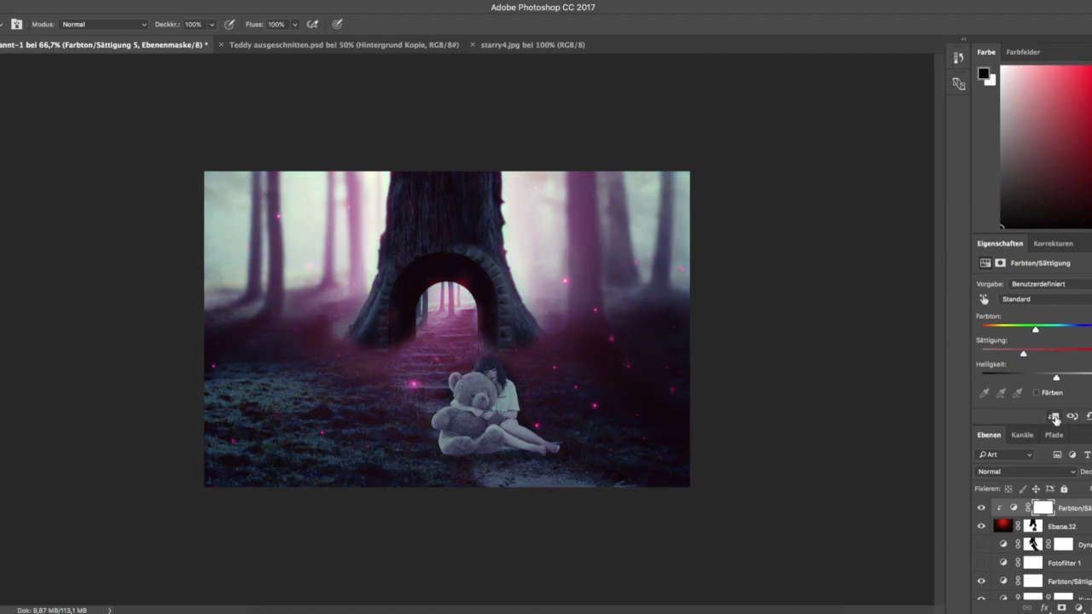
# Add a Channel Mixer layer and lasso-select the archway opening.
pyautogui.click(1079, 601)
pyautogui.click(1058, 510)
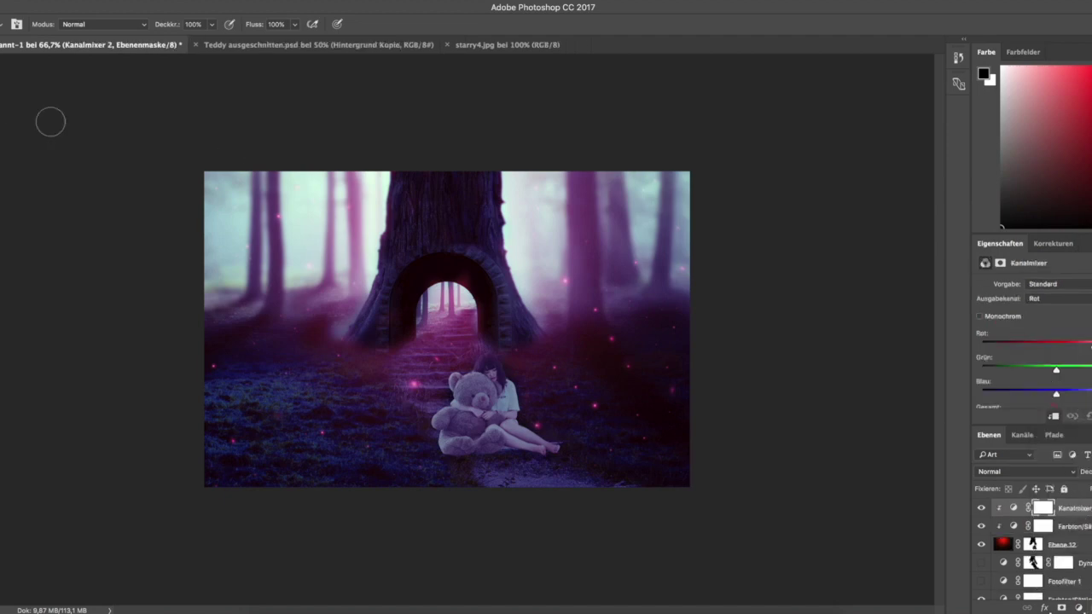
pyautogui.click(34, 96)
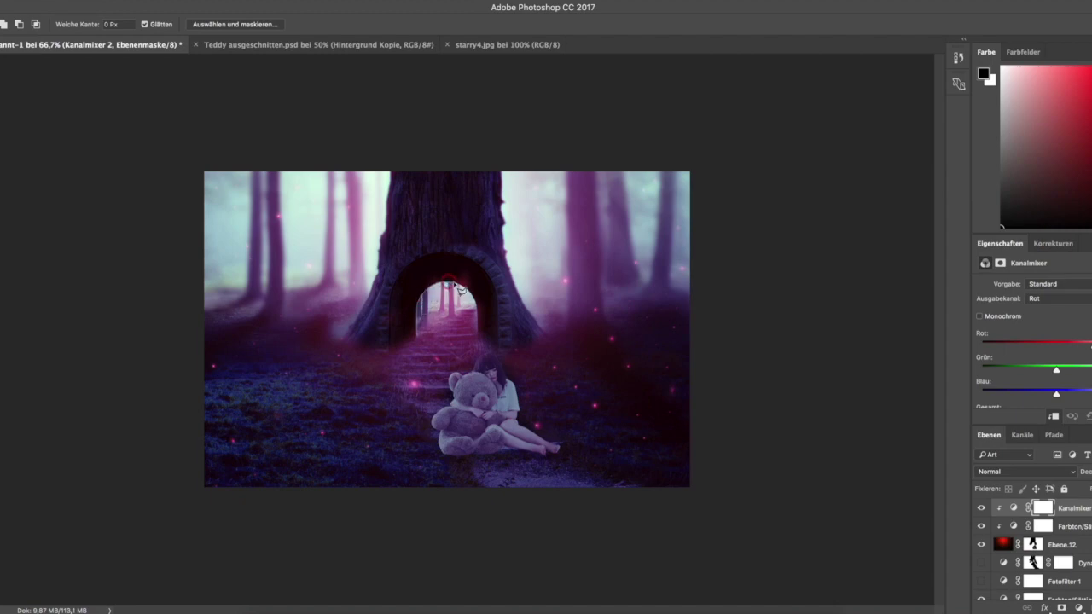
pyautogui.moveTo(472, 292); pyautogui.dragTo(476, 298)
pyautogui.click(477, 335)
pyautogui.doubleClick(417, 335)
# Add a masked Channel Mixer for the doorway blended in Screen mode.
pyautogui.click(1080, 608)
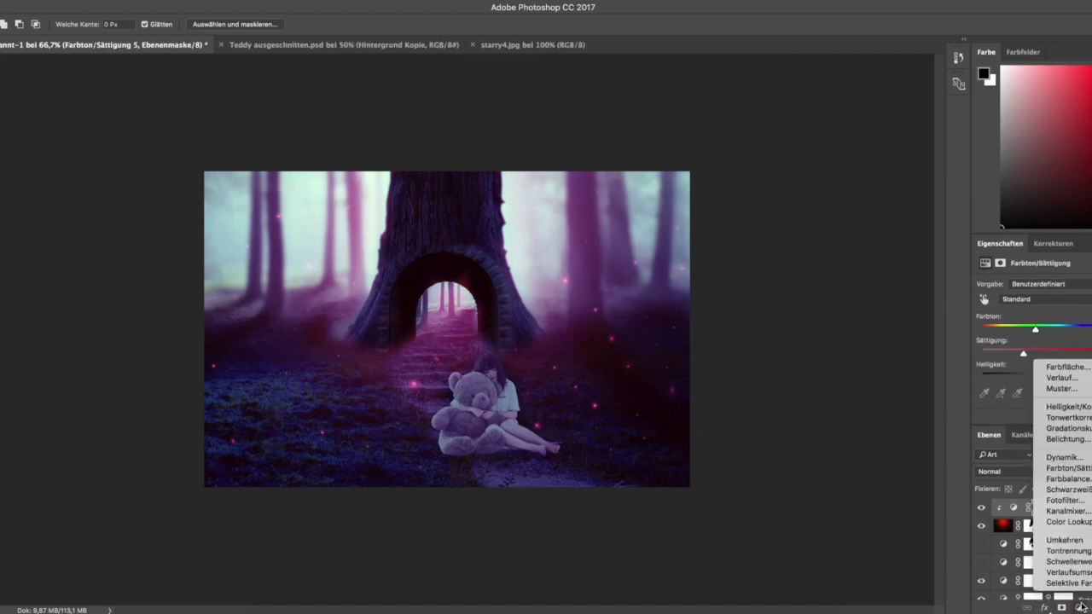
pyautogui.click(1067, 511)
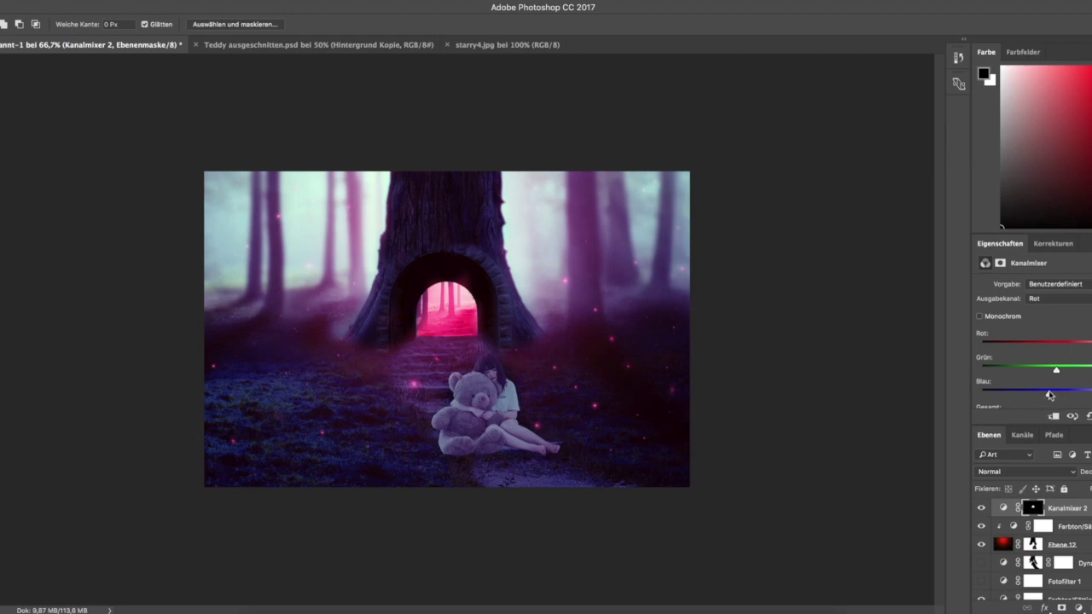
pyautogui.click(1024, 471)
pyautogui.click(1015, 561)
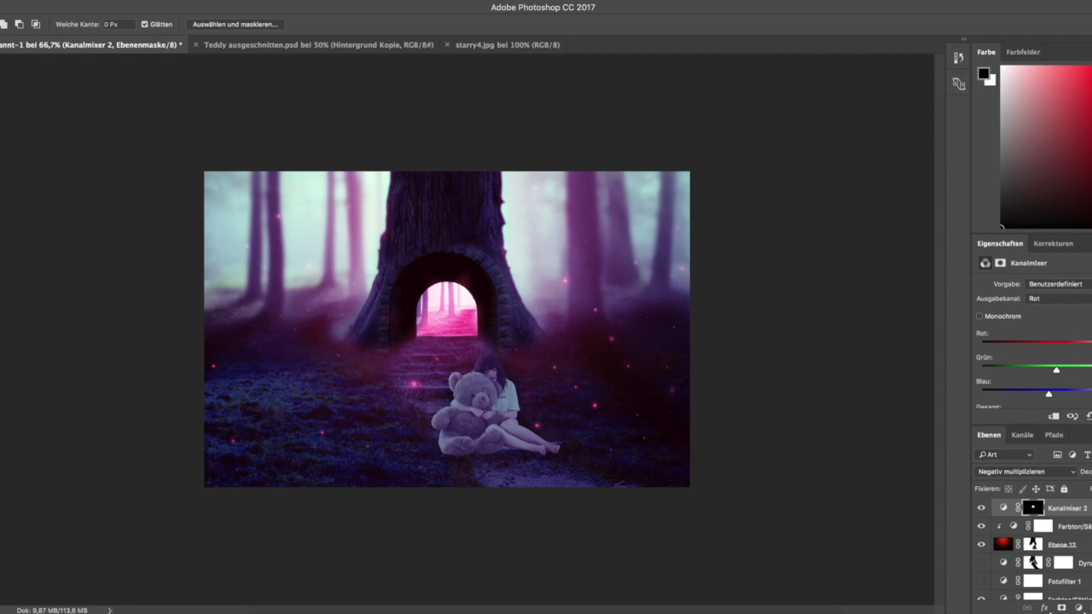
pyautogui.hotkey('ctrl', 'shift', 'alt', 'n')
# Set the brush colour to #ffadc4 and paint pink from the tunnel down the steps.
pyautogui.press('x')
pyautogui.press('b')
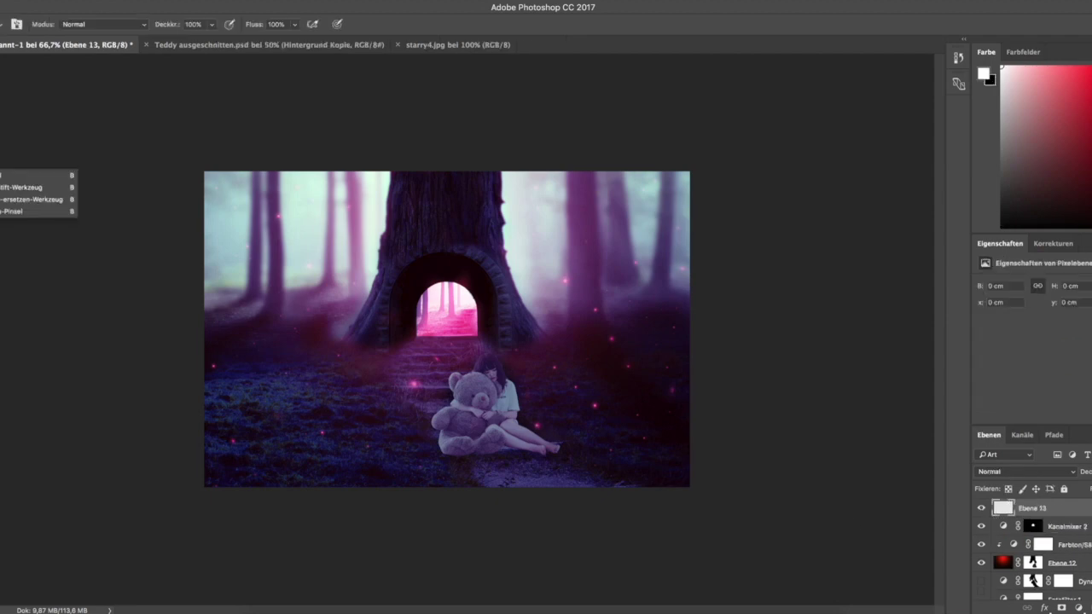
pyautogui.write('ffadc4')
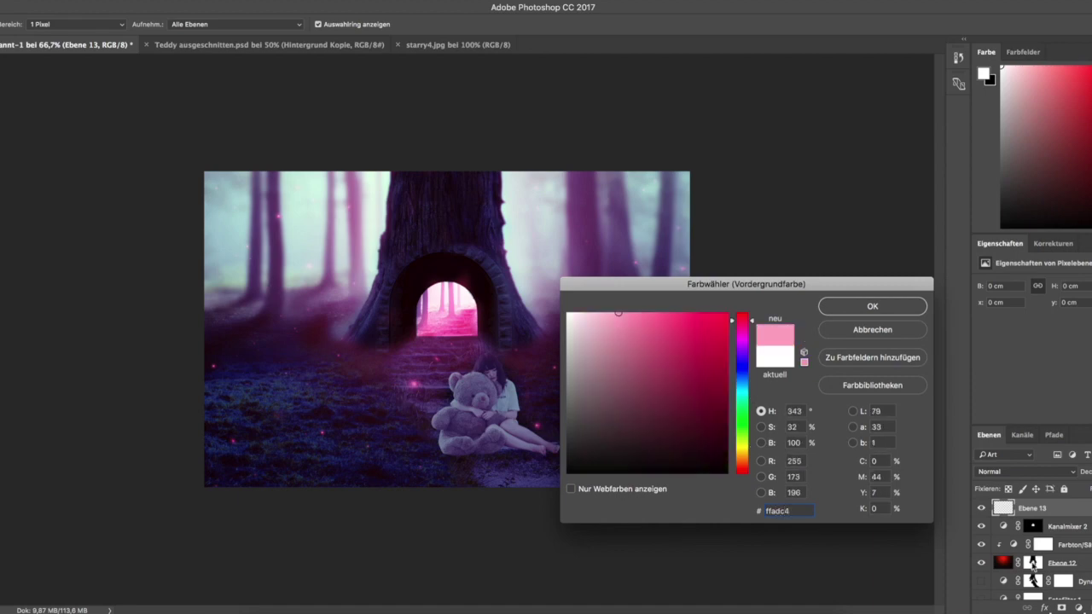
pyautogui.click(885, 309)
pyautogui.moveTo(434, 331)
pyautogui.mouseDown()
pyautogui.moveTo(455, 332)
pyautogui.moveTo(411, 355)
pyautogui.mouseUp()
pyautogui.moveTo(460, 329)
pyautogui.mouseDown()
pyautogui.moveTo(478, 337)
pyautogui.moveTo(403, 359)
pyautogui.mouseUp()
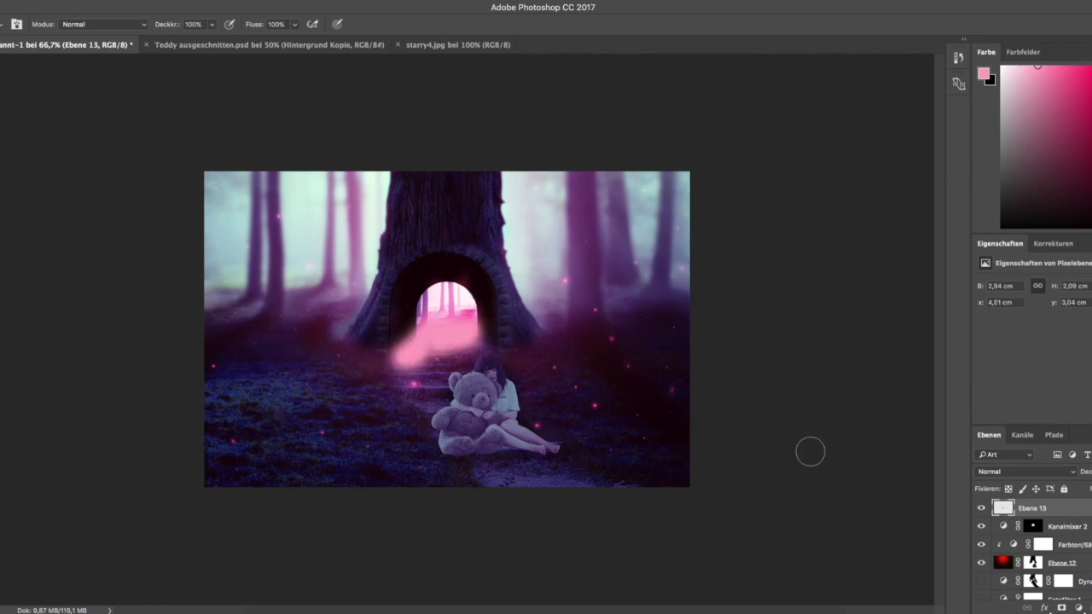
# Set the pink layer to Soft Light and add more pink on the steps and near the teddy.
pyautogui.click(1015, 472)
pyautogui.click(1032, 579)
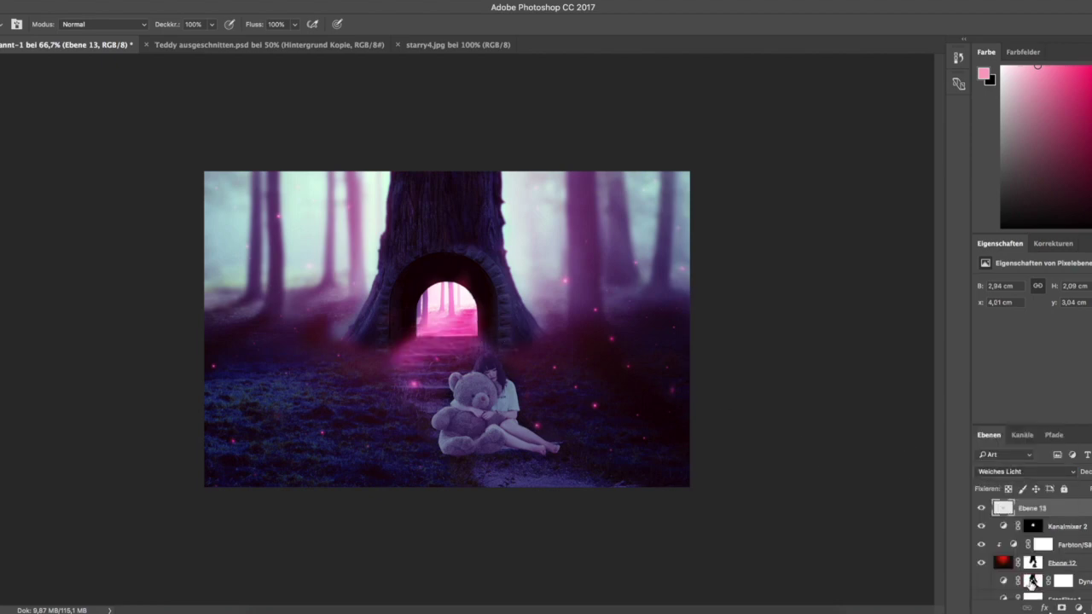
pyautogui.click(442, 327)
pyautogui.click(411, 364)
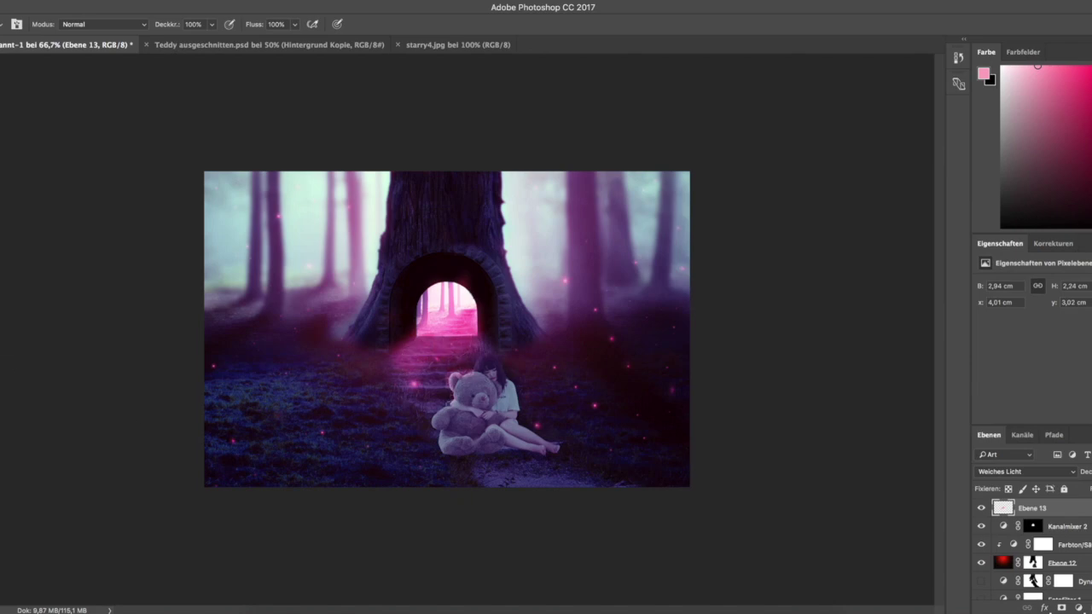
pyautogui.click(468, 382)
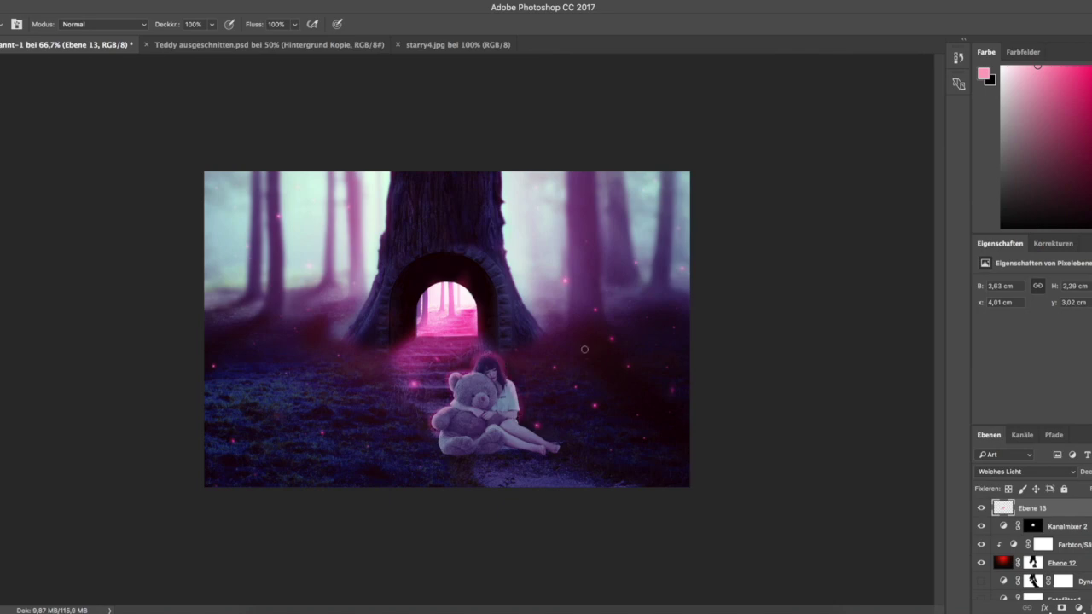
pyautogui.click(303, 2)
pyautogui.click(529, 289)
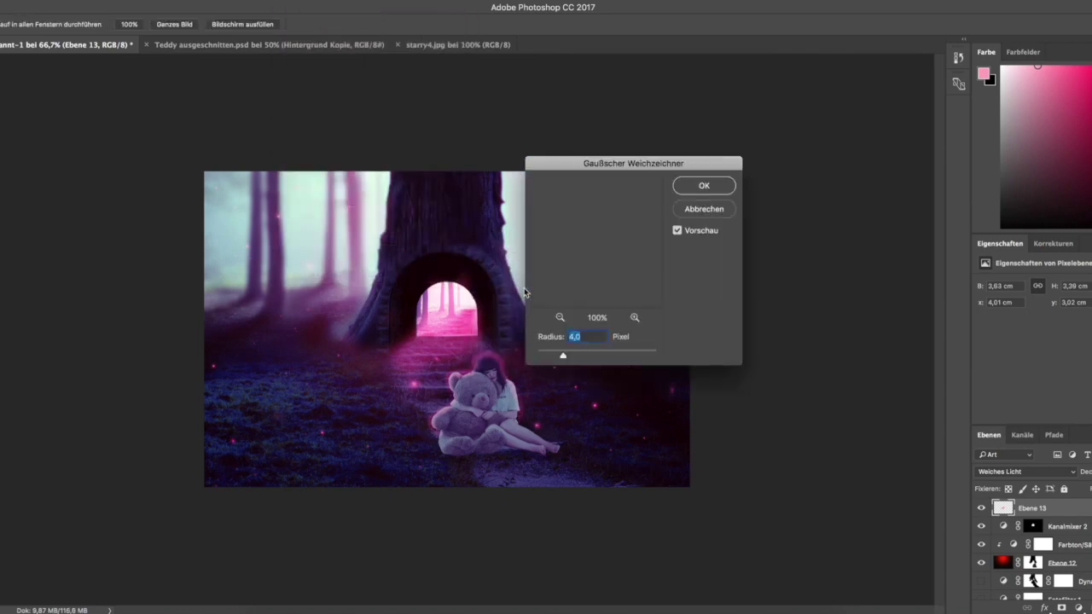
# Apply a Gaussian blur of 16.2 px to the pink glow layer.
pyautogui.moveTo(559, 362); pyautogui.dragTo(597, 360)
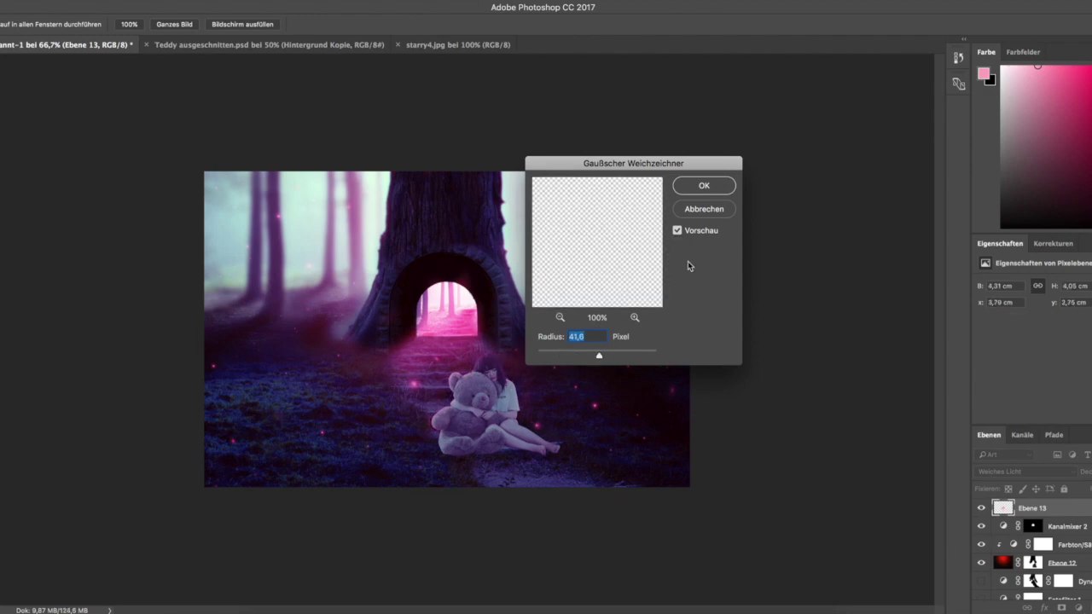
pyautogui.moveTo(591, 357)
pyautogui.mouseDown()
pyautogui.moveTo(581, 360)
pyautogui.moveTo(590, 360)
pyautogui.mouseUp()
pyautogui.click(678, 232)
pyautogui.moveTo(593, 360); pyautogui.dragTo(588, 358)
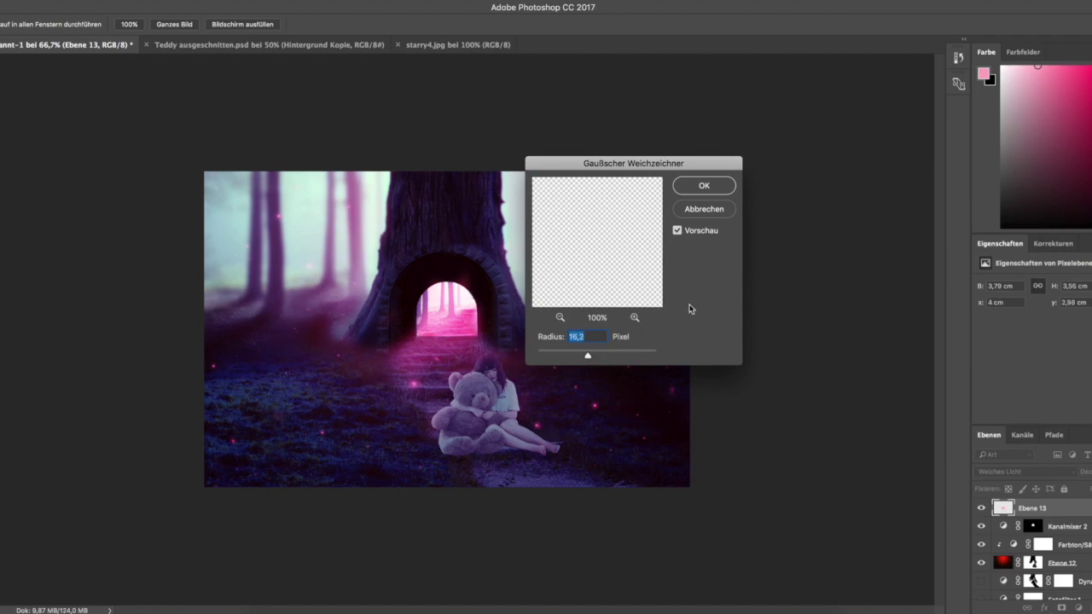
pyautogui.click(693, 192)
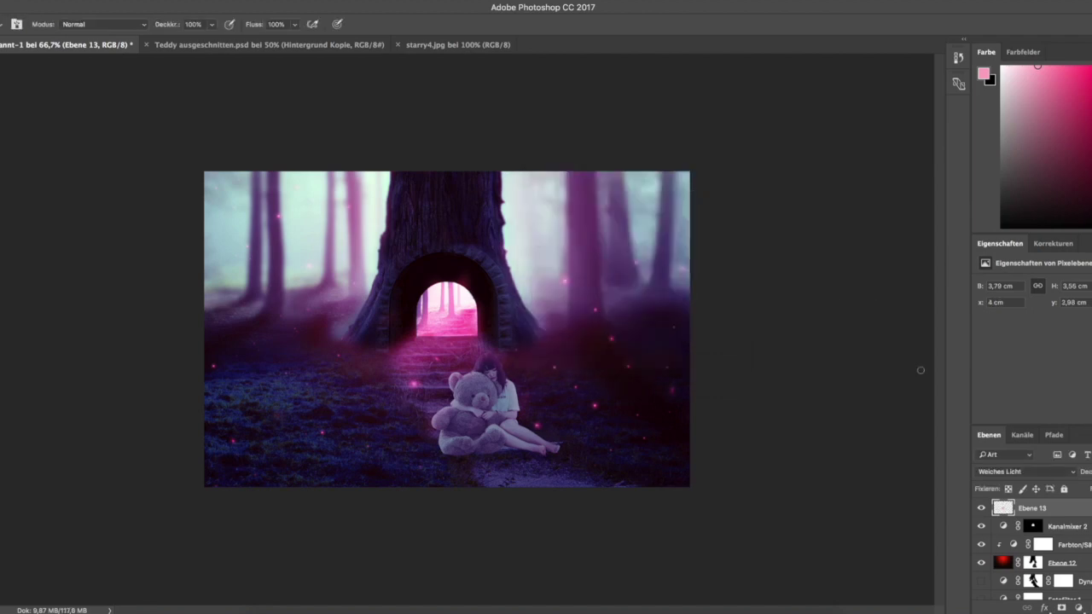
# Add and then delete a layer mask on Ebene 13, and add a Curves layer above it.
pyautogui.click(1062, 607)
pyautogui.moveTo(1030, 507); pyautogui.dragTo(1078, 607)
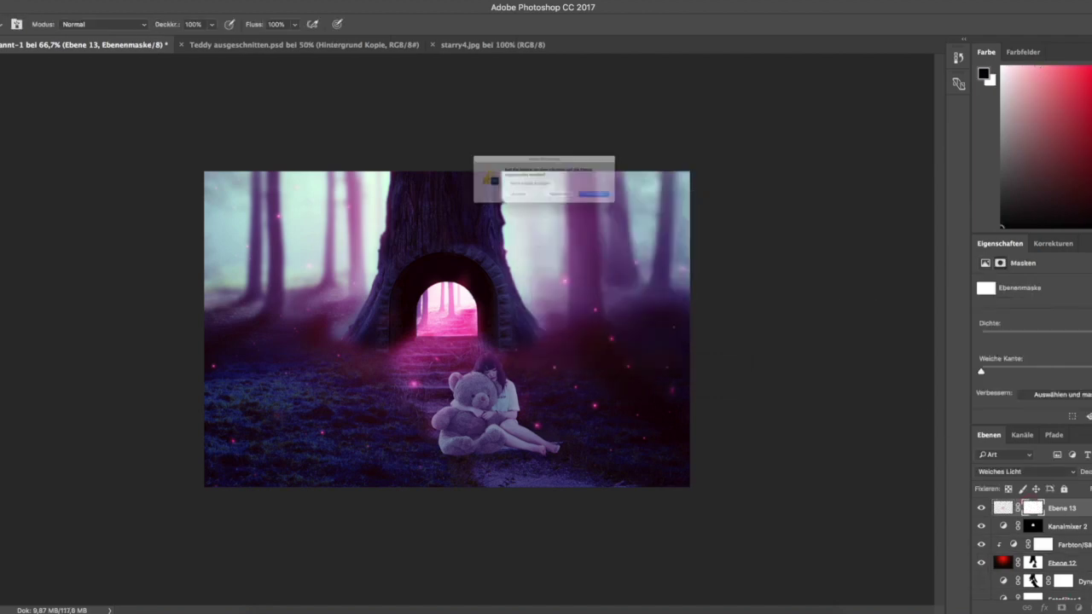
pyautogui.click(501, 215)
pyautogui.click(1079, 608)
pyautogui.click(1062, 431)
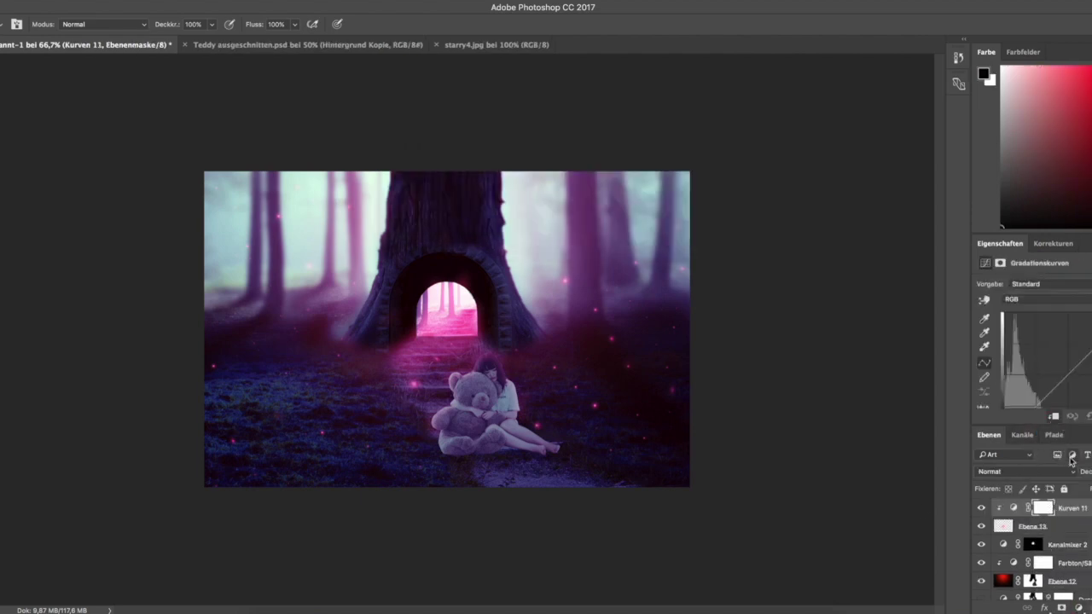
# Darken the image by pulling down a midtone point on the Kurven 11 RGB curve.
pyautogui.click(1073, 370)
pyautogui.moveTo(1073, 370); pyautogui.dragTo(1077, 373)
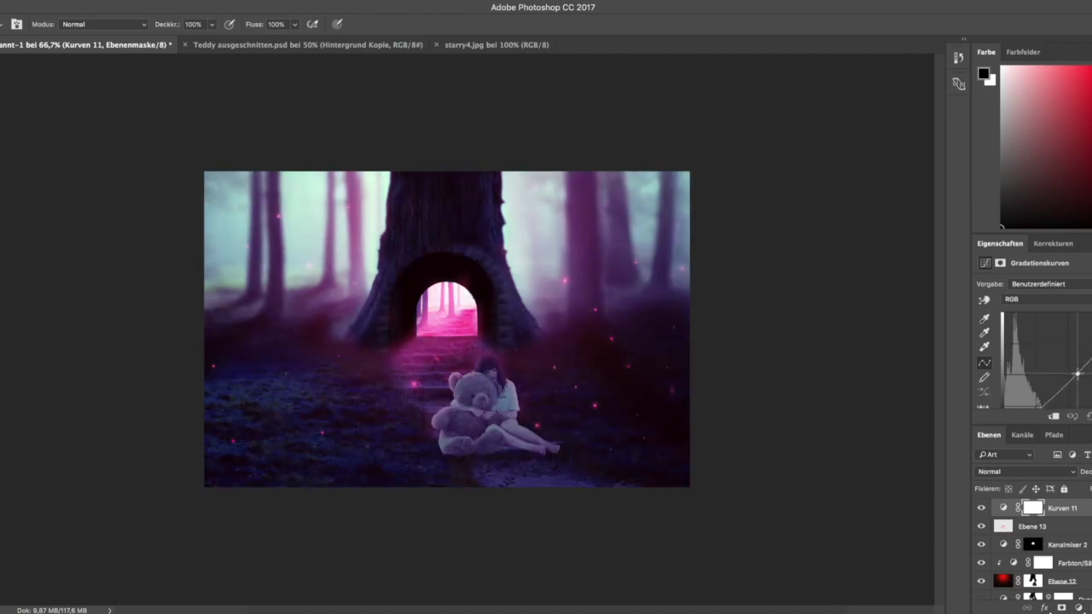
pyautogui.moveTo(1077, 373)
pyautogui.mouseDown()
pyautogui.moveTo(1090, 373)
pyautogui.moveTo(1062, 389)
pyautogui.mouseUp()
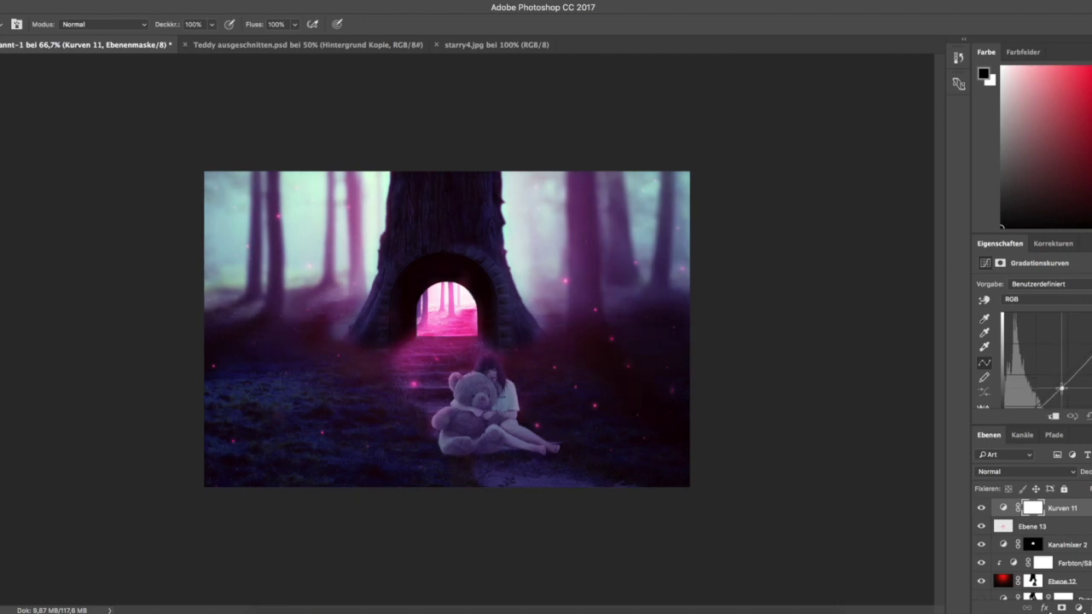
pyautogui.moveTo(1062, 389); pyautogui.dragTo(1056, 404)
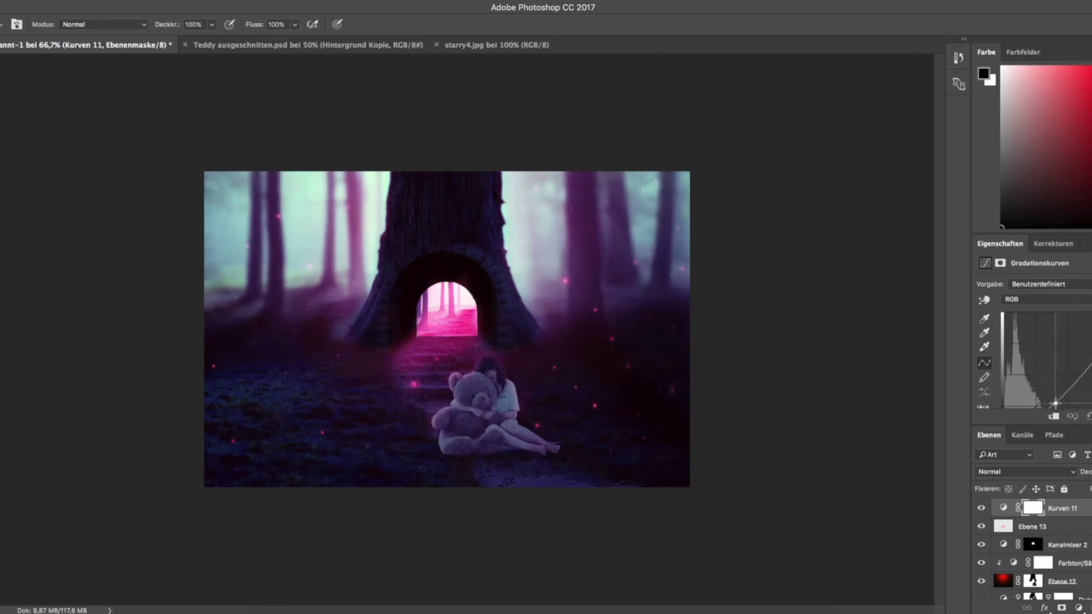
# Compare with Kurven 11 hidden, delete it, and view the composite at 100%.
pyautogui.click(981, 509)
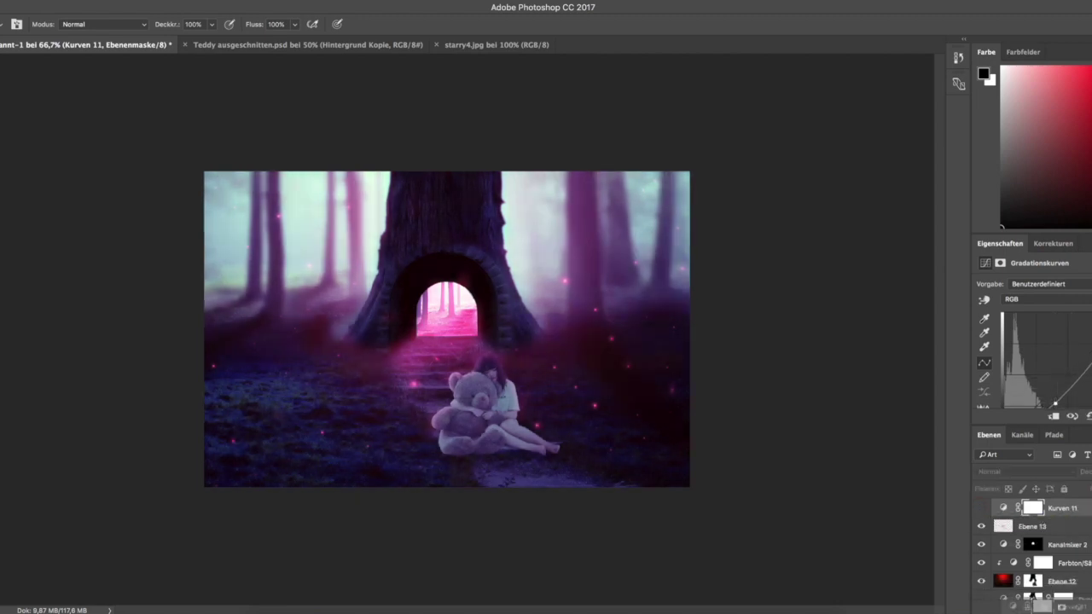
pyautogui.moveTo(1043, 604); pyautogui.dragTo(1079, 607)
pyautogui.hotkey('ctrl', '1')
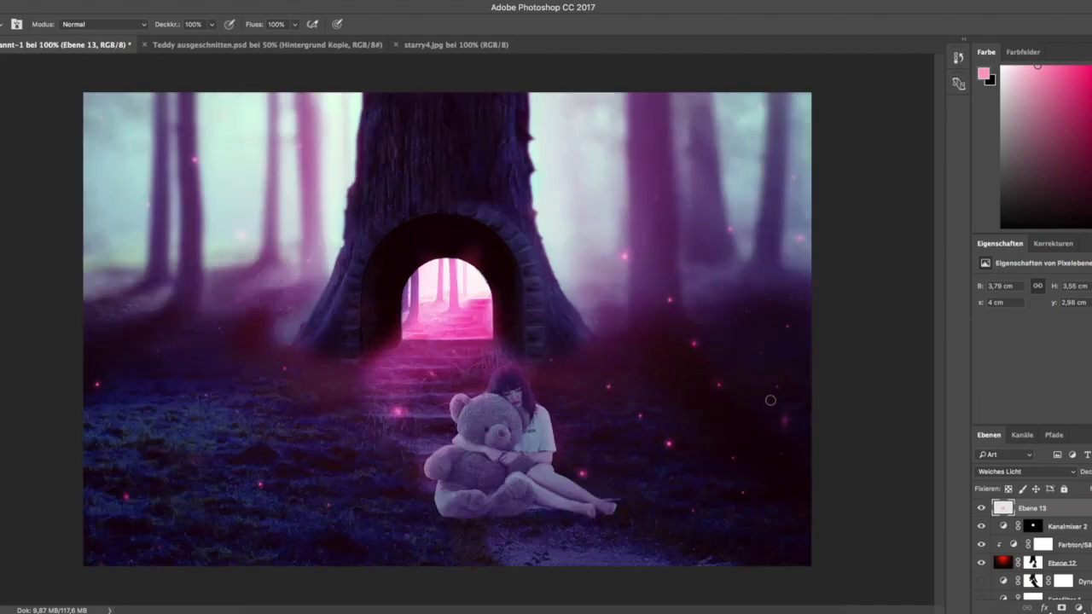